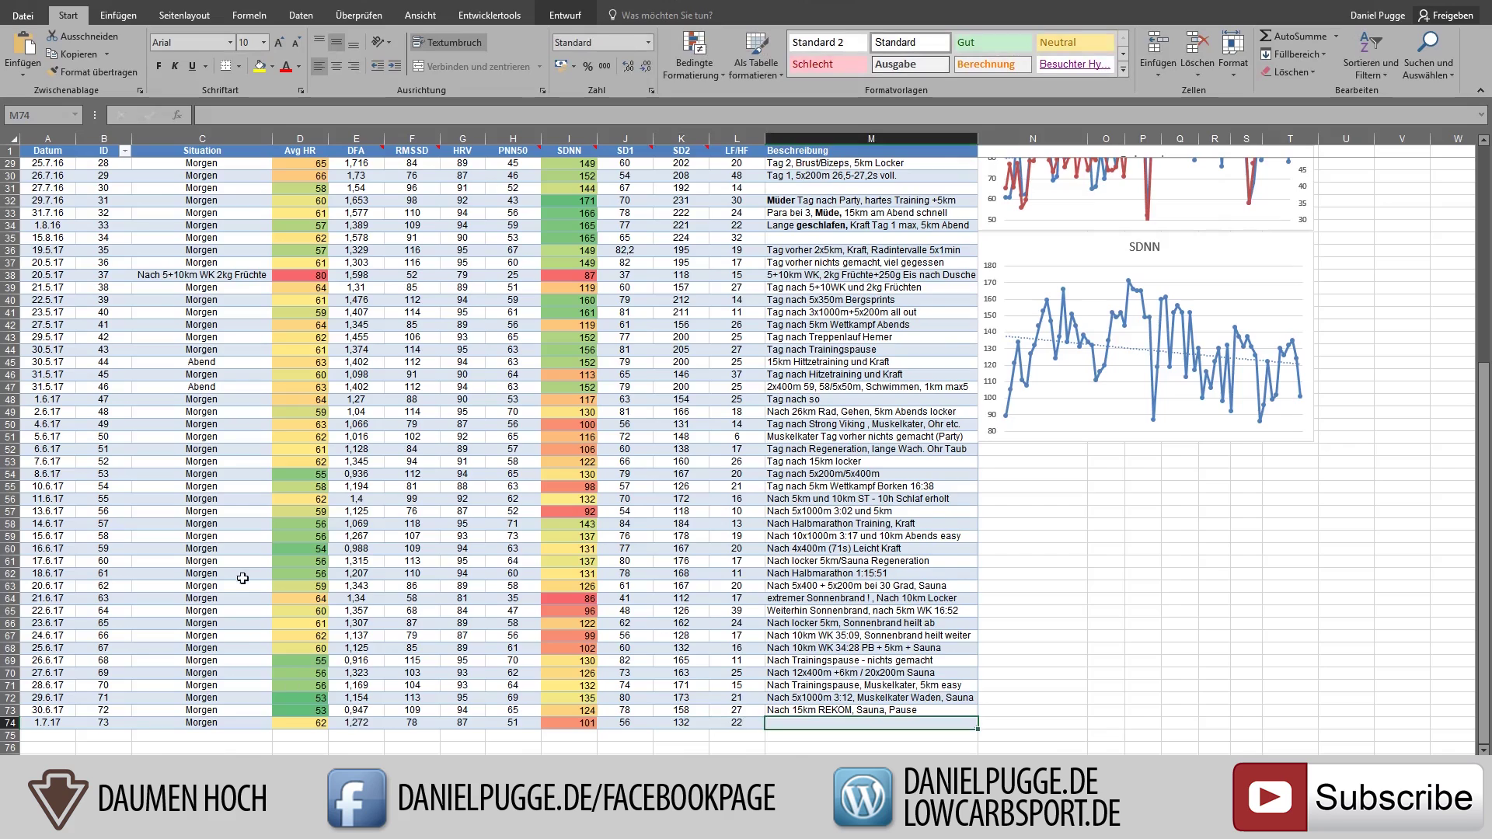
# Check the HRV analysis report preview beside the training log and close it
pyautogui.scroll(3, 307, 474)
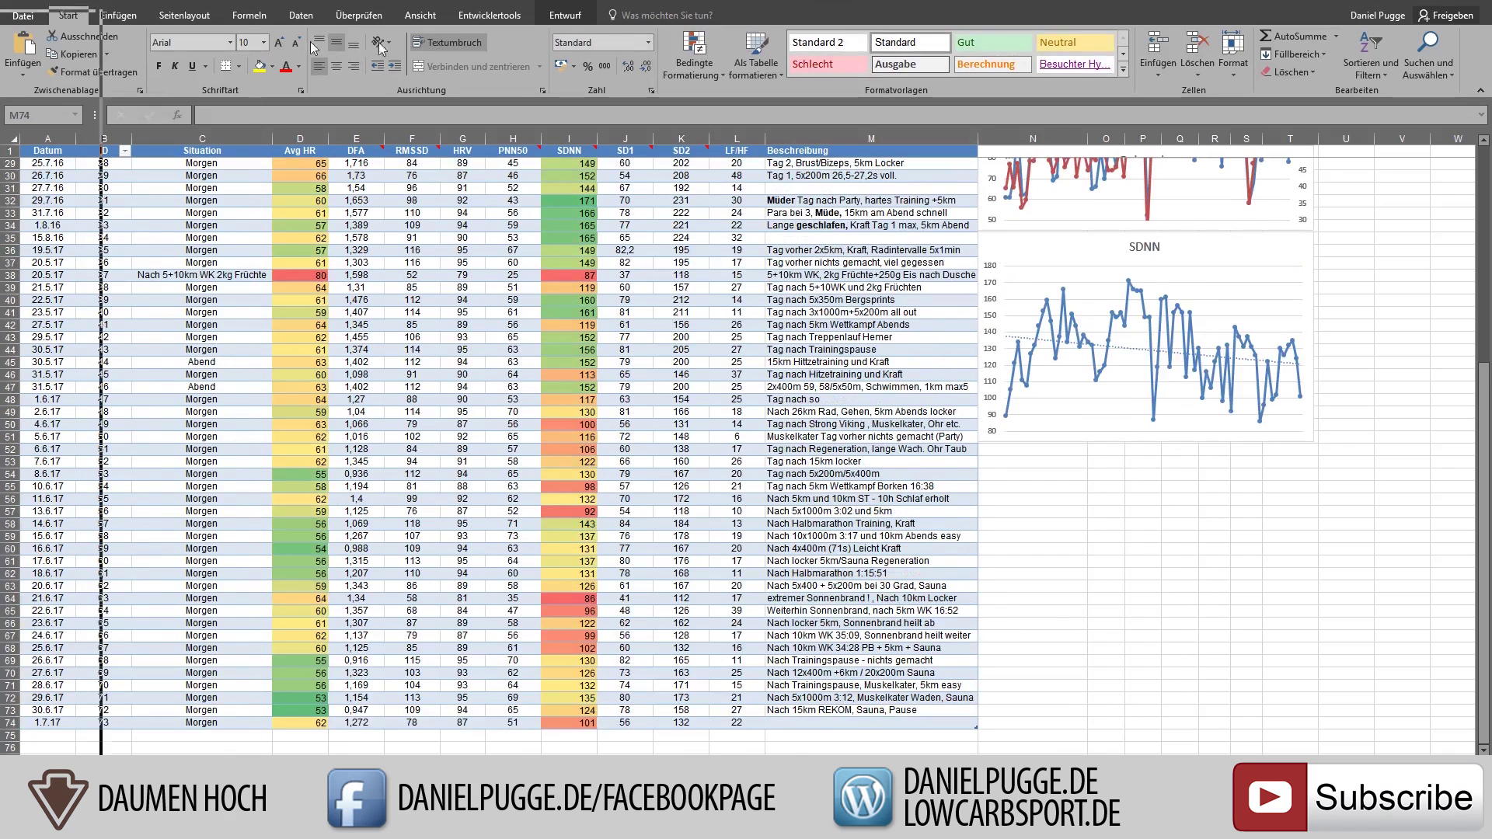
pyautogui.moveTo(958, 21); pyautogui.dragTo(1119, 13)
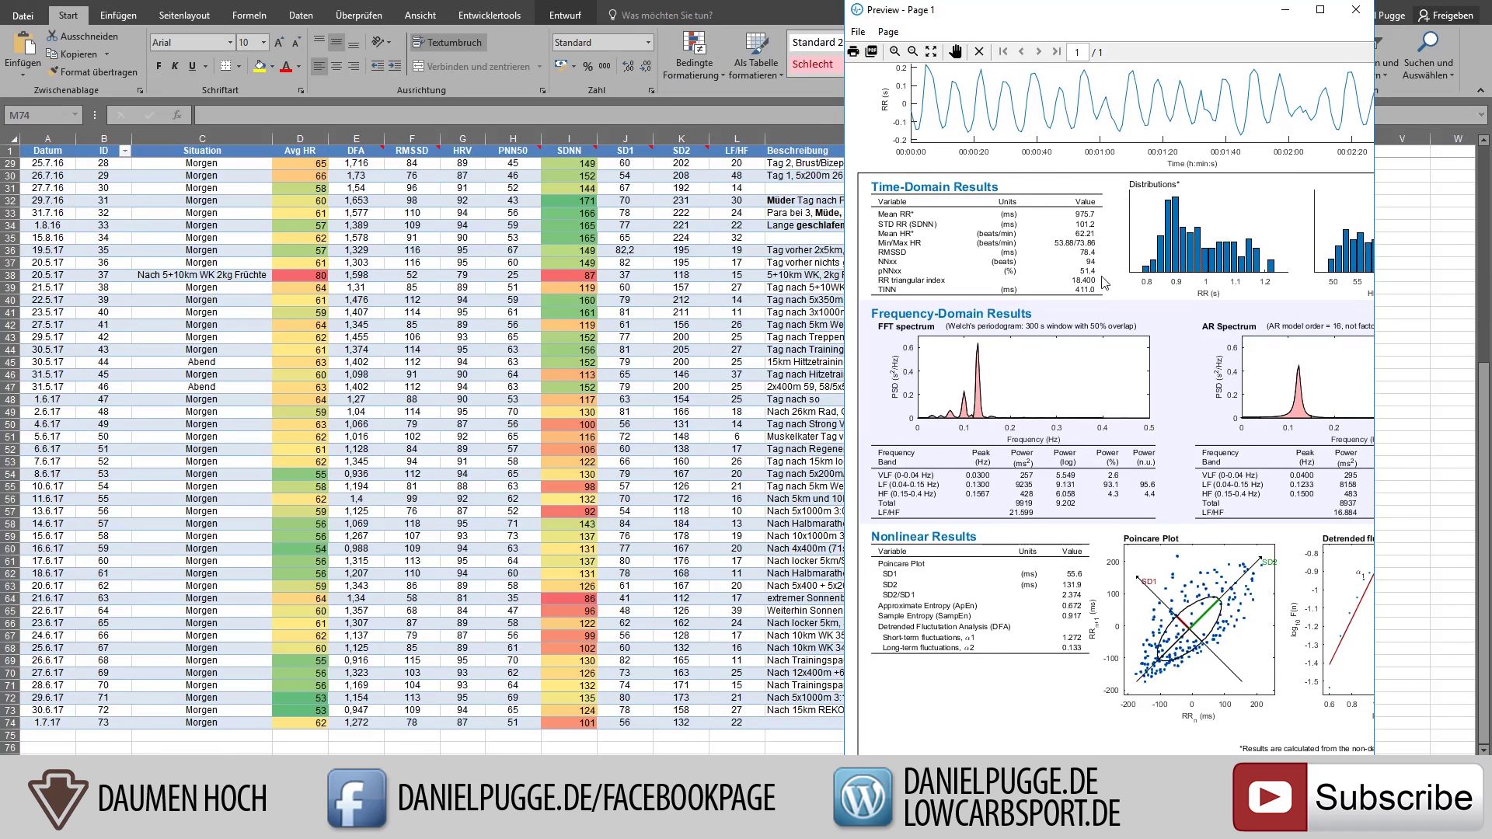
pyautogui.click(1356, 9)
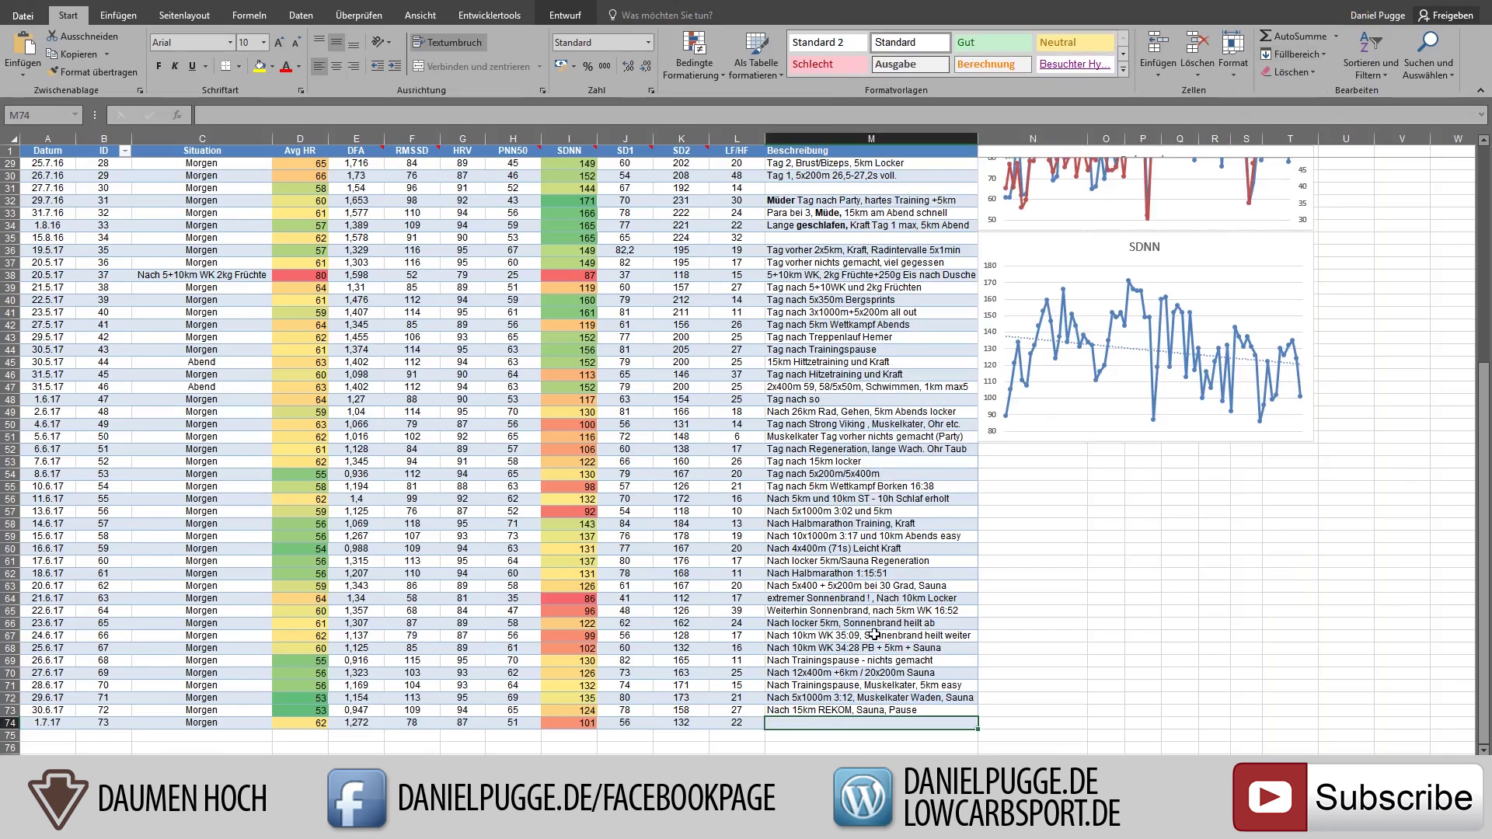
# Enter the description "Nach 5km WK 16:47, Cheatmeal 300g KH." for the 1.7.17 measurement
pyautogui.write('Nach 5km WK 16:47,')
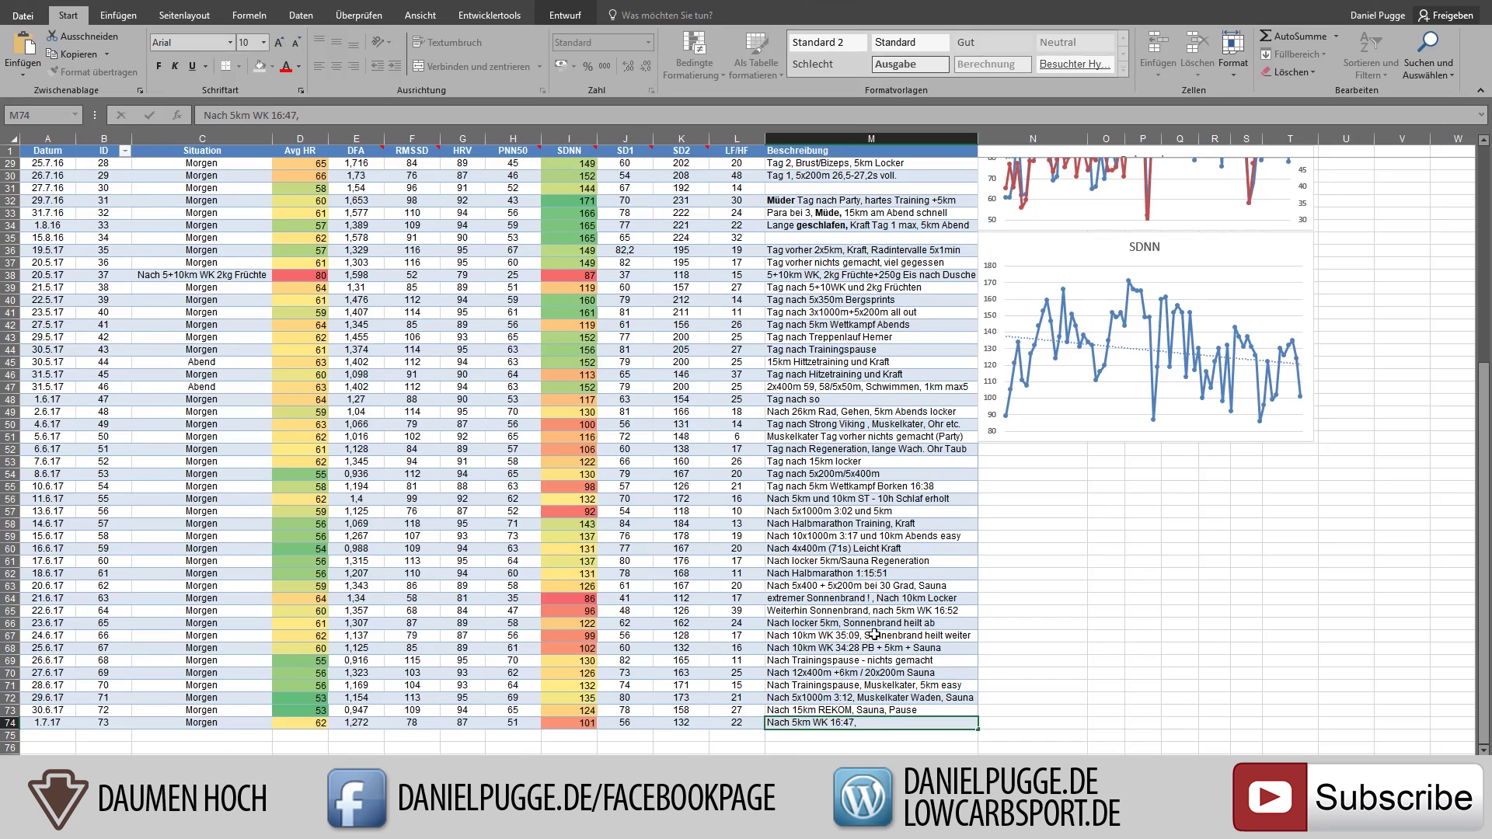
pyautogui.write('Cheatmeal 300g KH.')
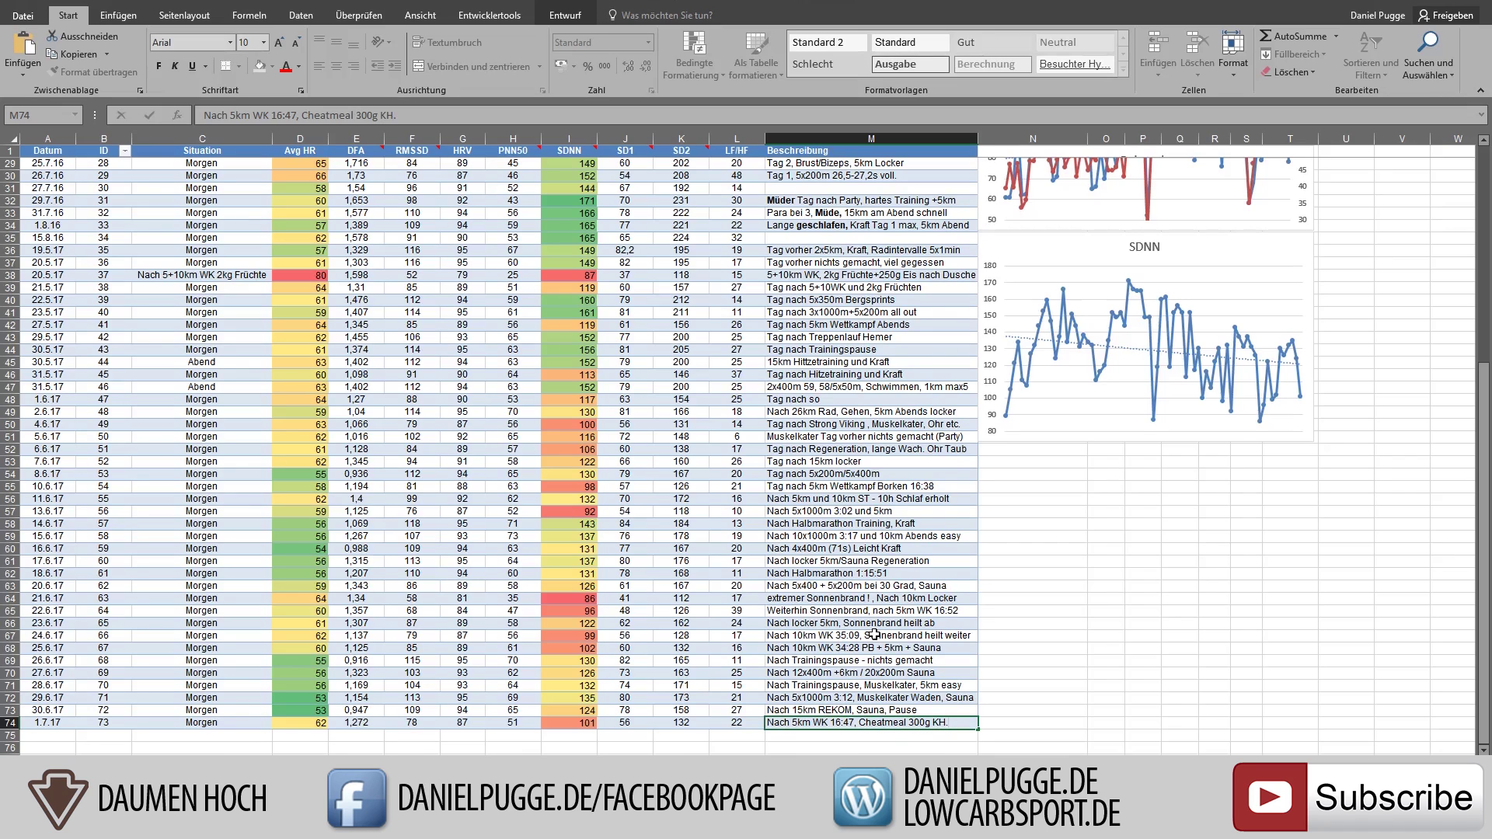
pyautogui.scroll(-3, 797, 581)
pyautogui.click(800, 549)
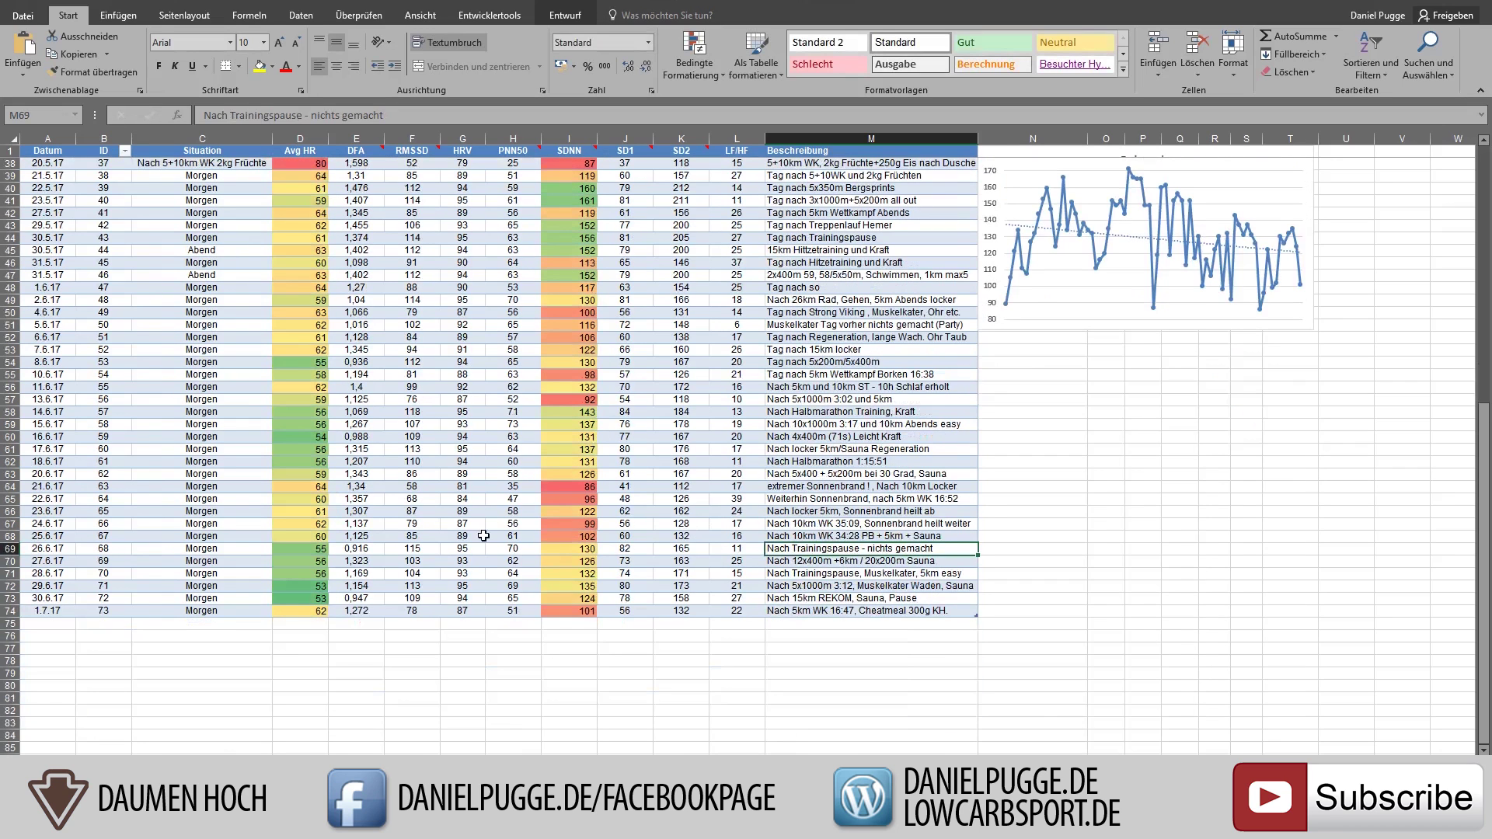
# Examine the HRV column's formula and compare its values for the most recent days up to 1.7.17
pyautogui.scroll(3, 410, 536)
pyautogui.scroll(-3, 486, 539)
pyautogui.scroll(3, 470, 536)
pyautogui.scroll(-3, 457, 538)
pyautogui.click(463, 150)
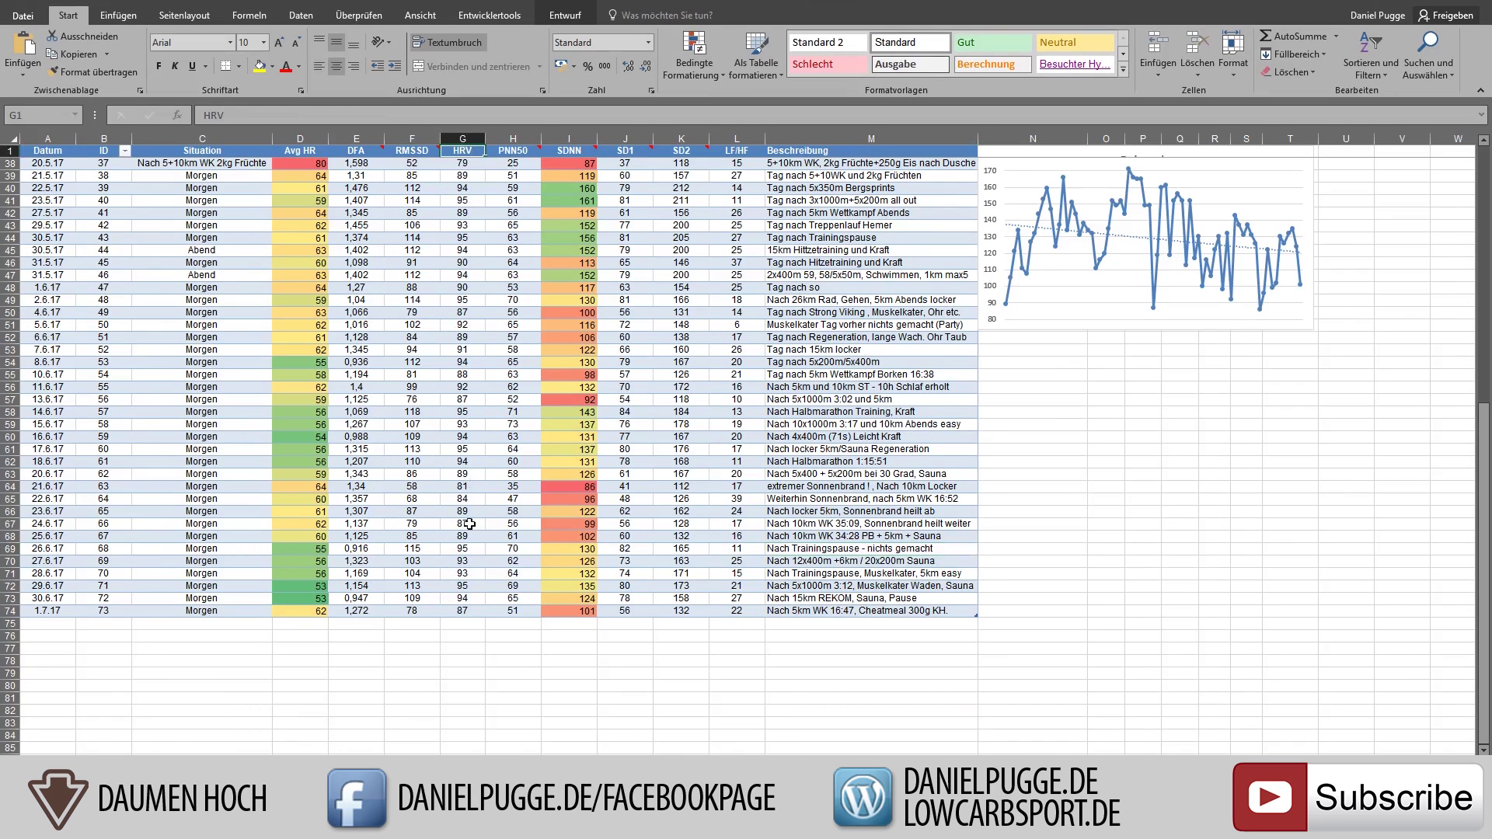
pyautogui.click(469, 560)
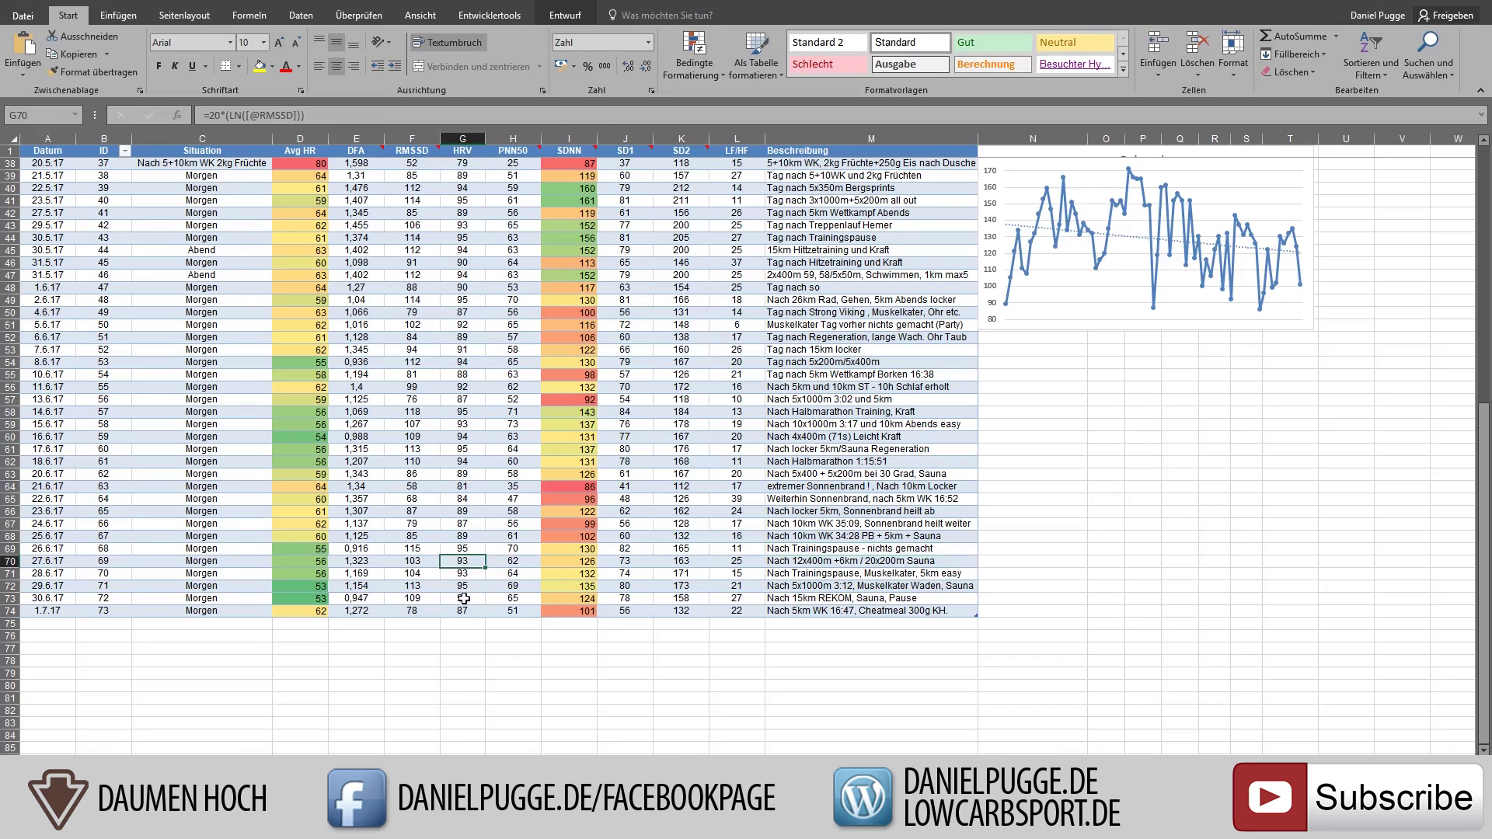
pyautogui.click(460, 584)
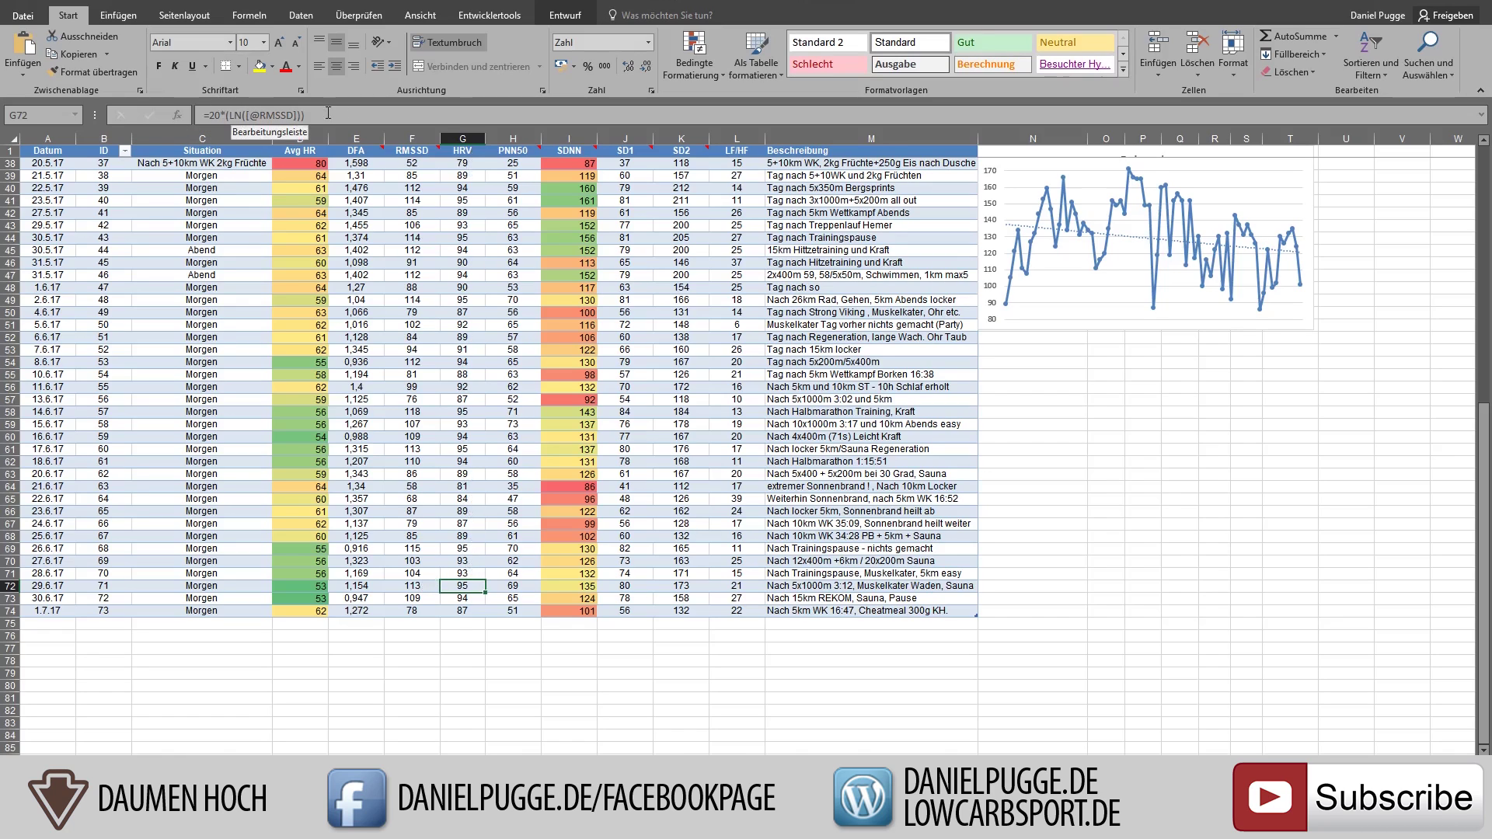
pyautogui.click(469, 548)
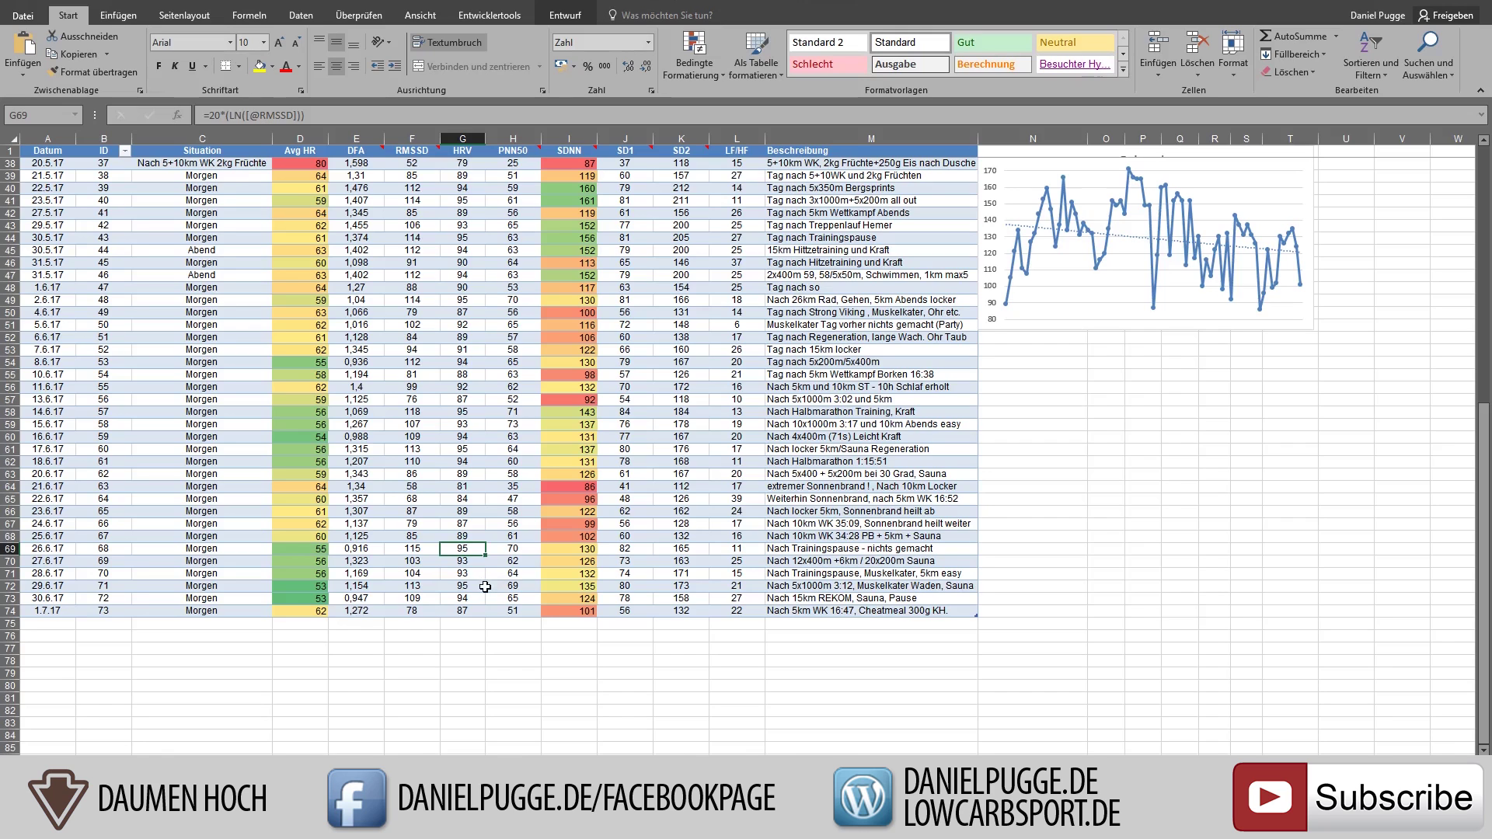
pyautogui.scroll(1, 485, 587)
pyautogui.scroll(-1, 483, 581)
pyautogui.click(460, 611)
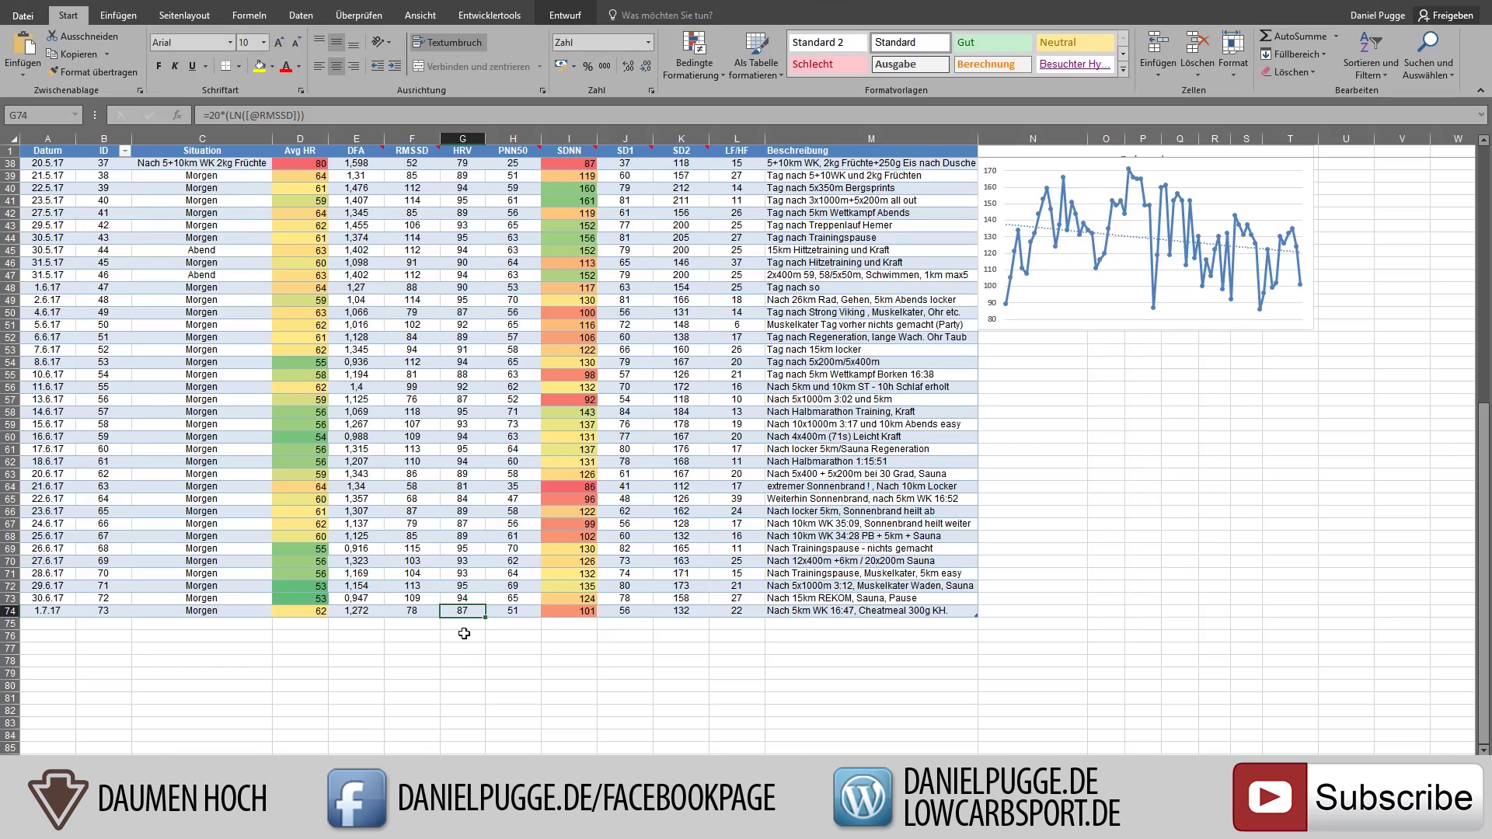
pyautogui.click(460, 587)
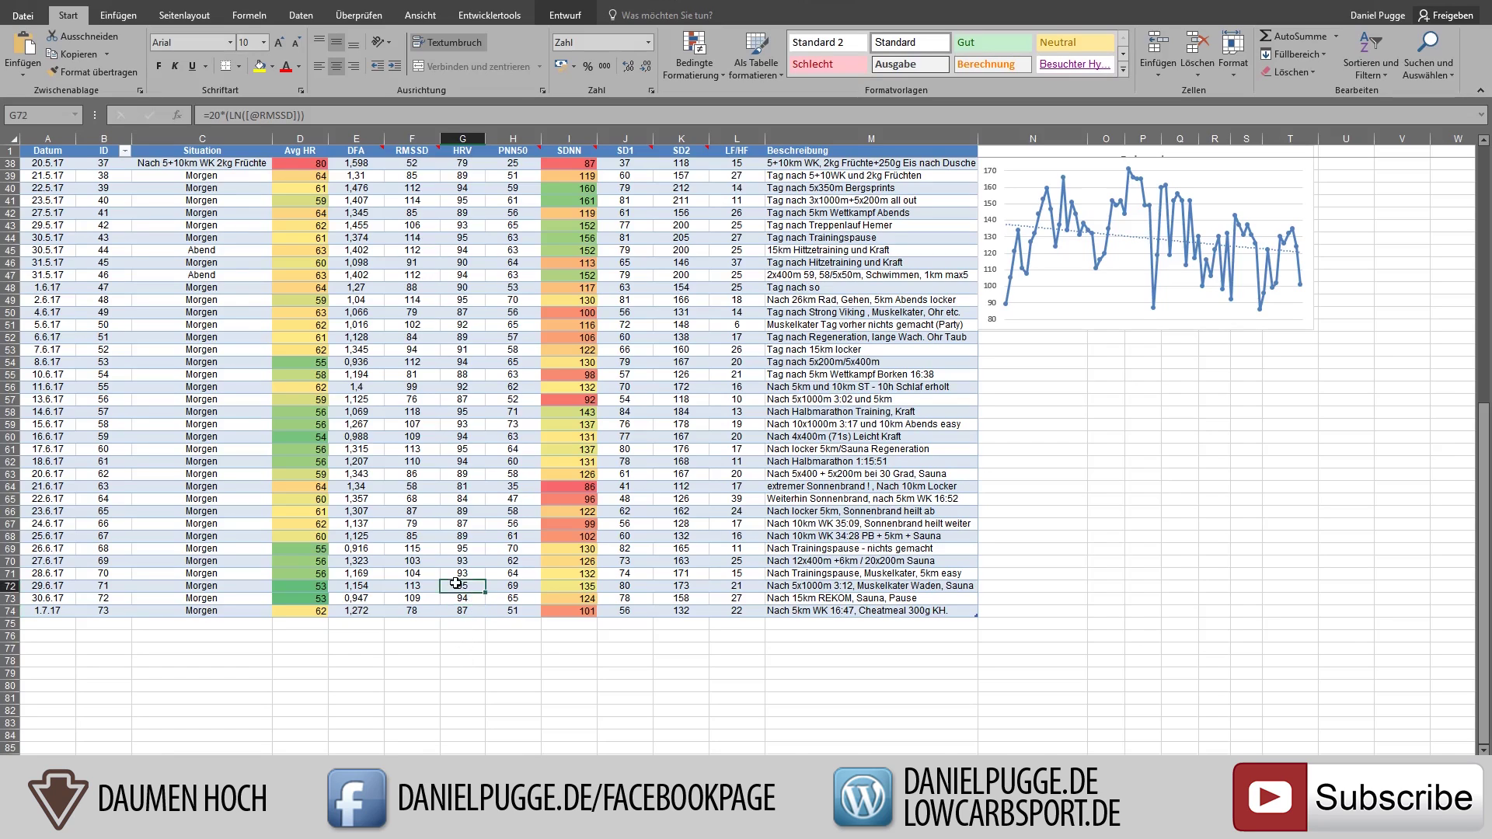
pyautogui.click(464, 613)
# Compare the average heart rate of the latest measurements and review the Ruhepuls, RMSSD/PNN50 and SDNN trend charts
pyautogui.click(303, 613)
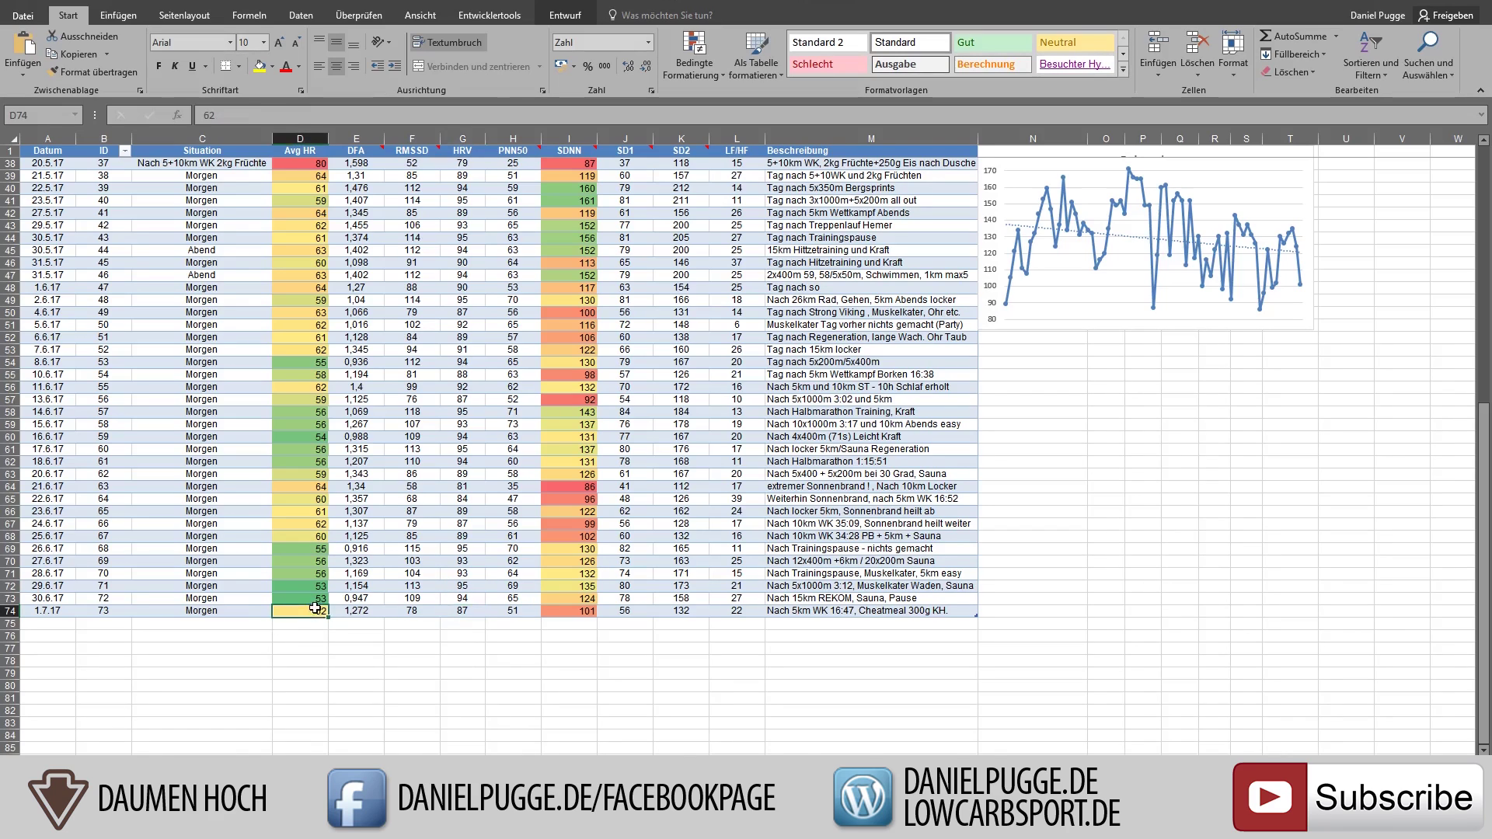
pyautogui.click(307, 599)
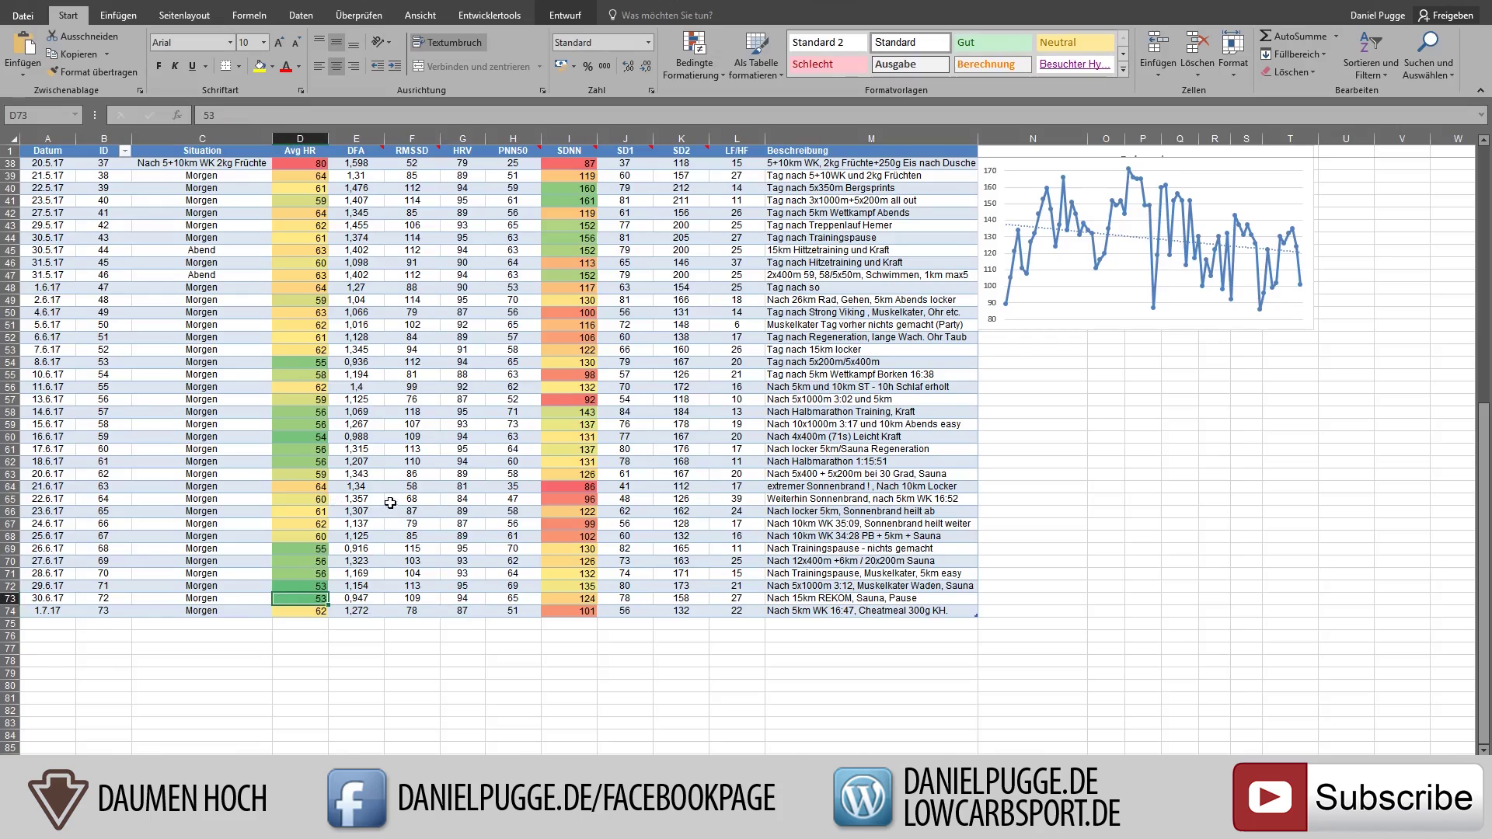
pyautogui.scroll(9, 393, 497)
pyautogui.scroll(-3, 400, 486)
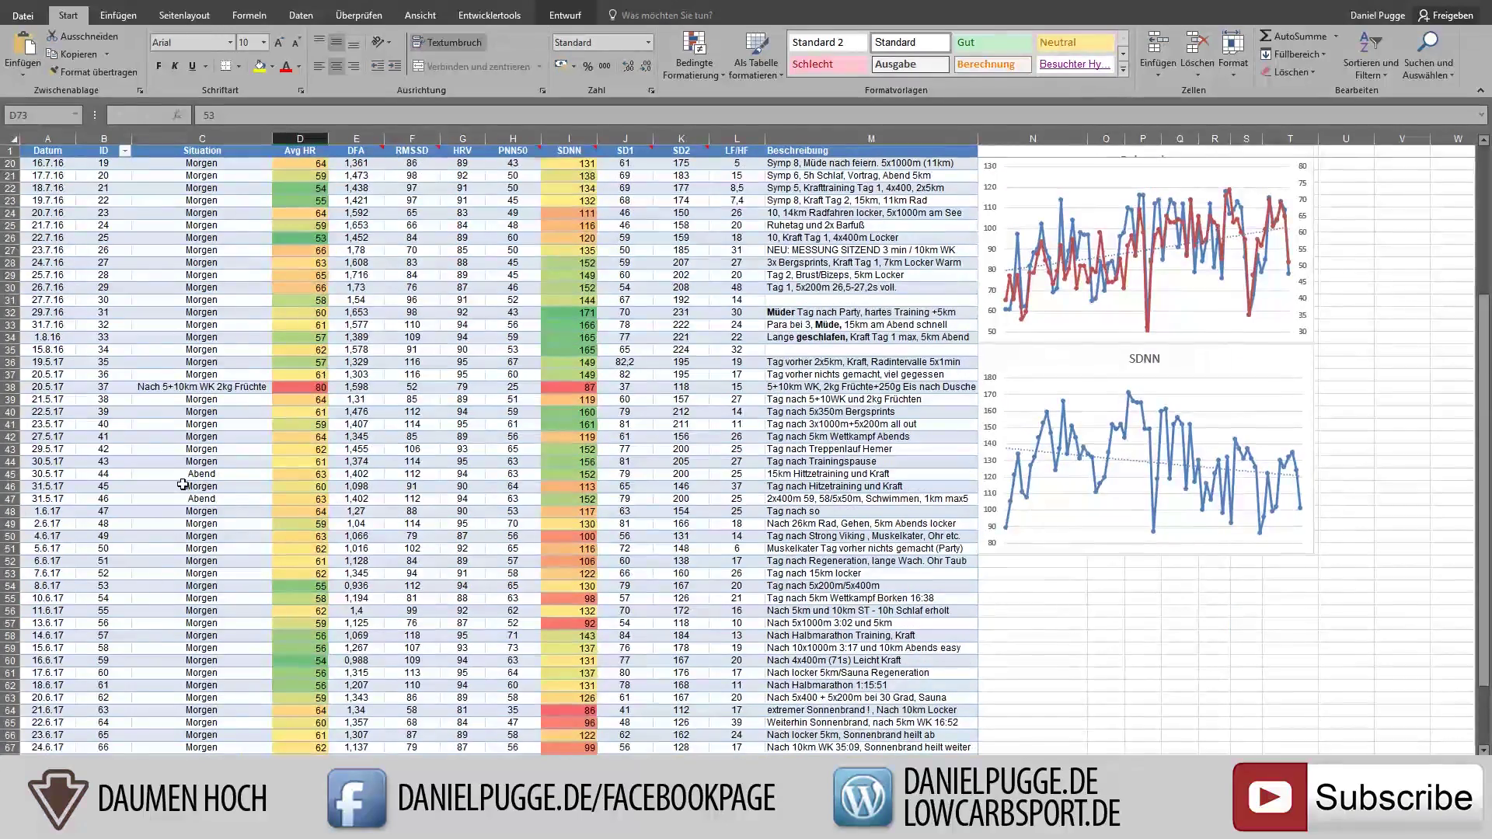
pyautogui.scroll(-3, 181, 480)
pyautogui.scroll(-3, 343, 457)
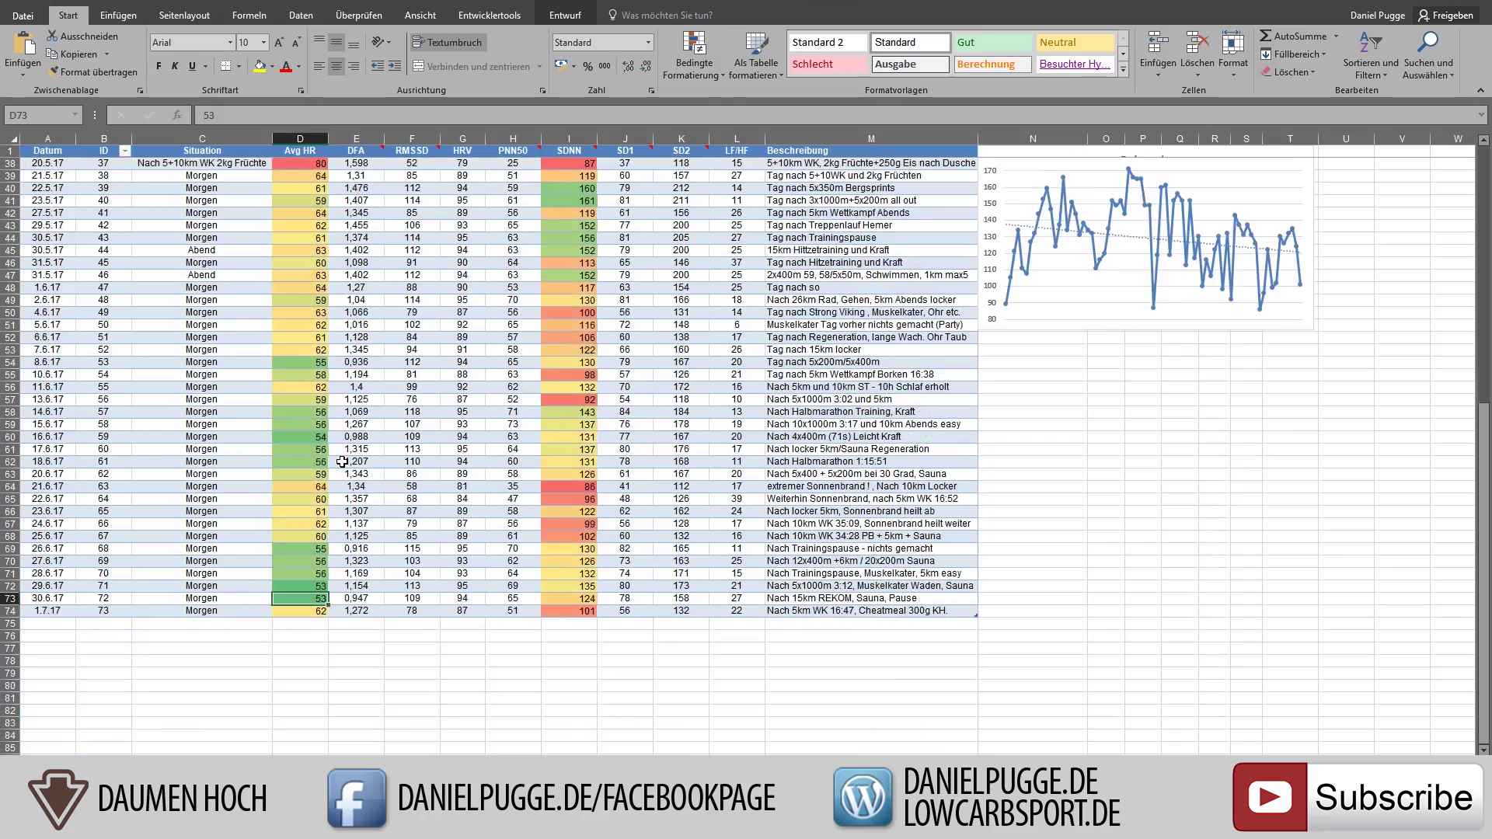
pyautogui.scroll(12, 342, 441)
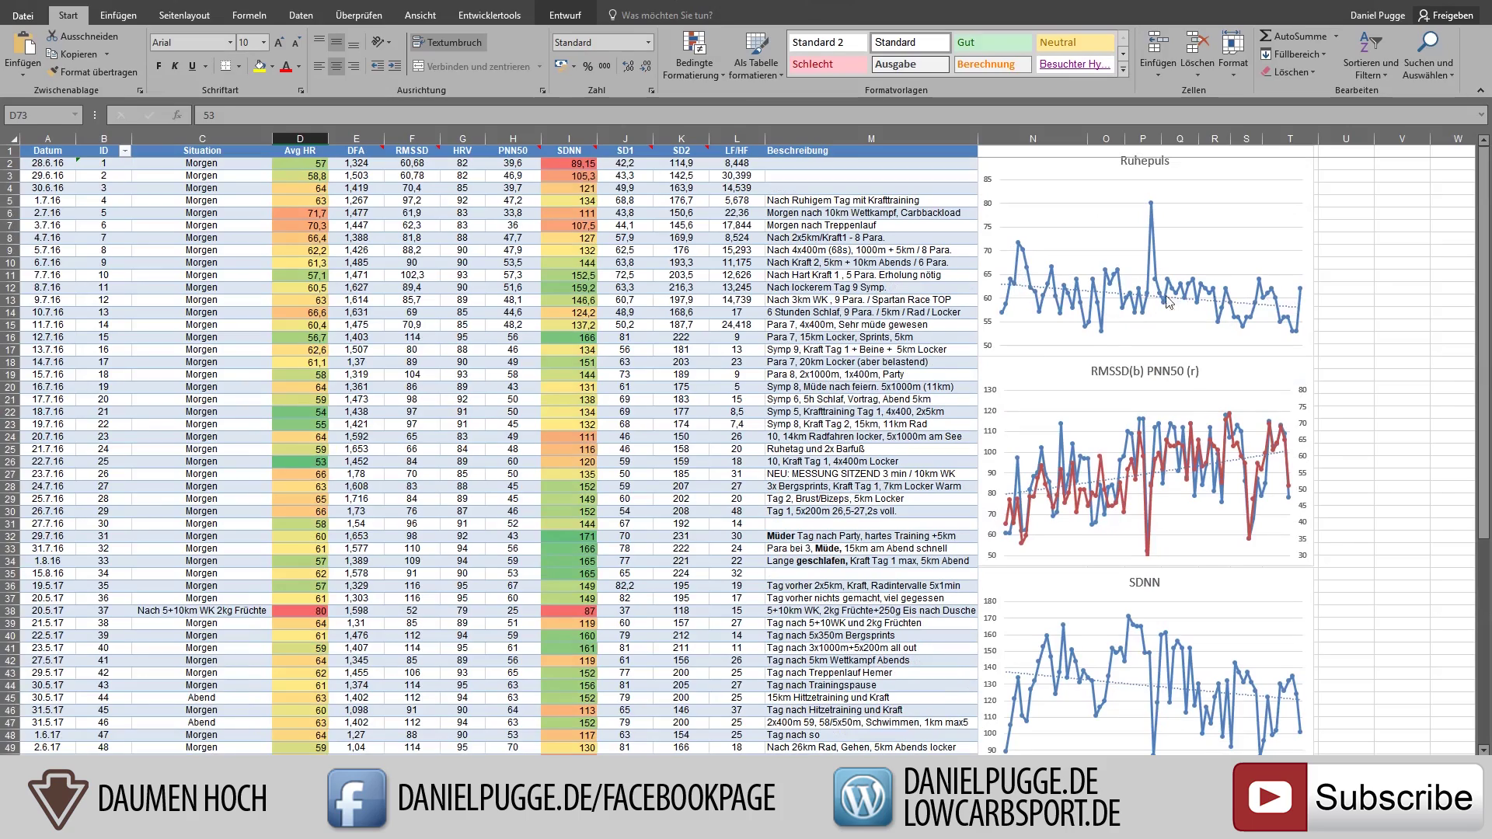
pyautogui.scroll(-12, 1174, 362)
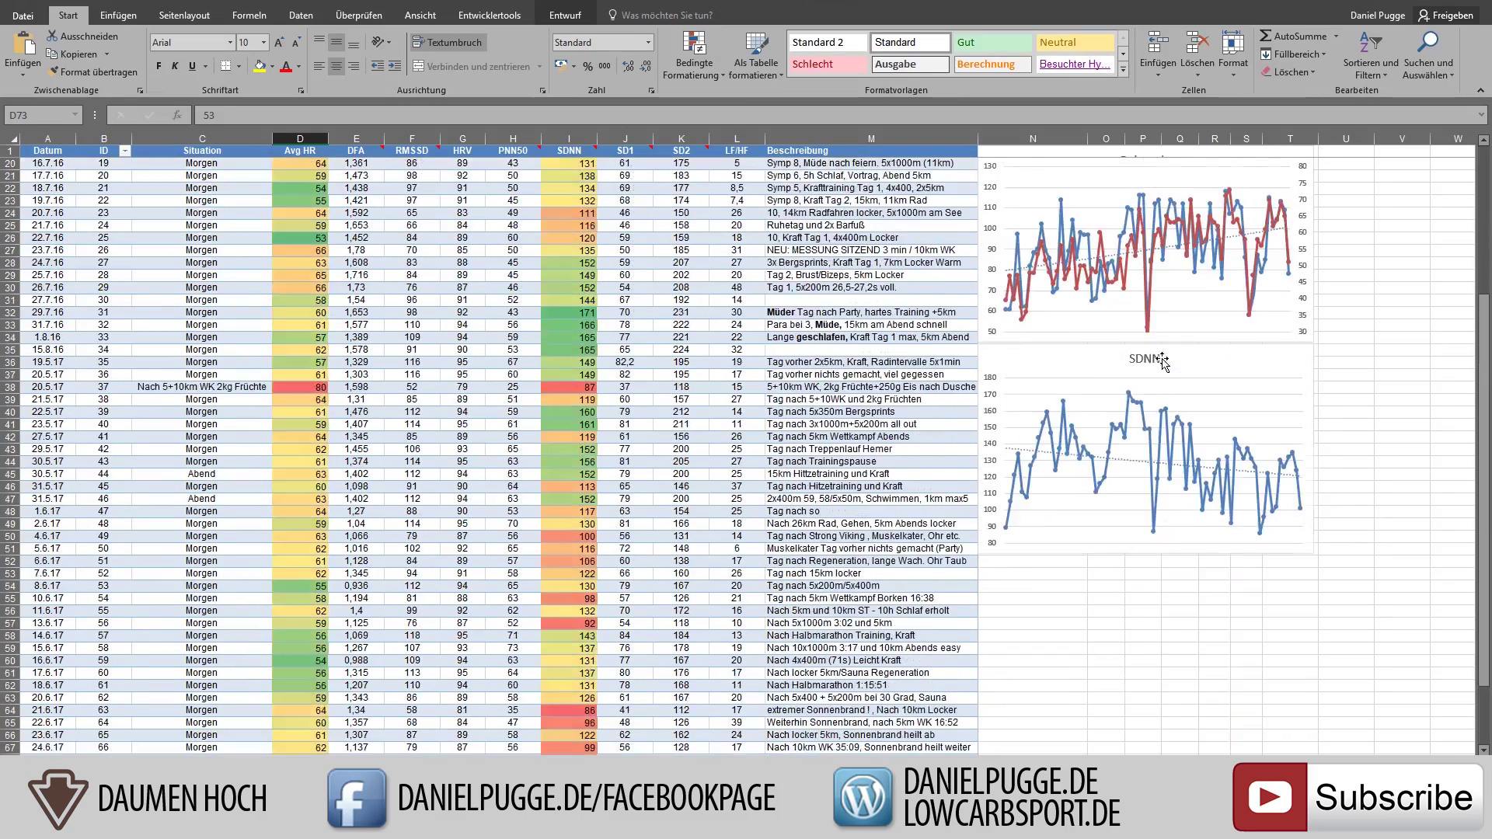
pyautogui.click(306, 573)
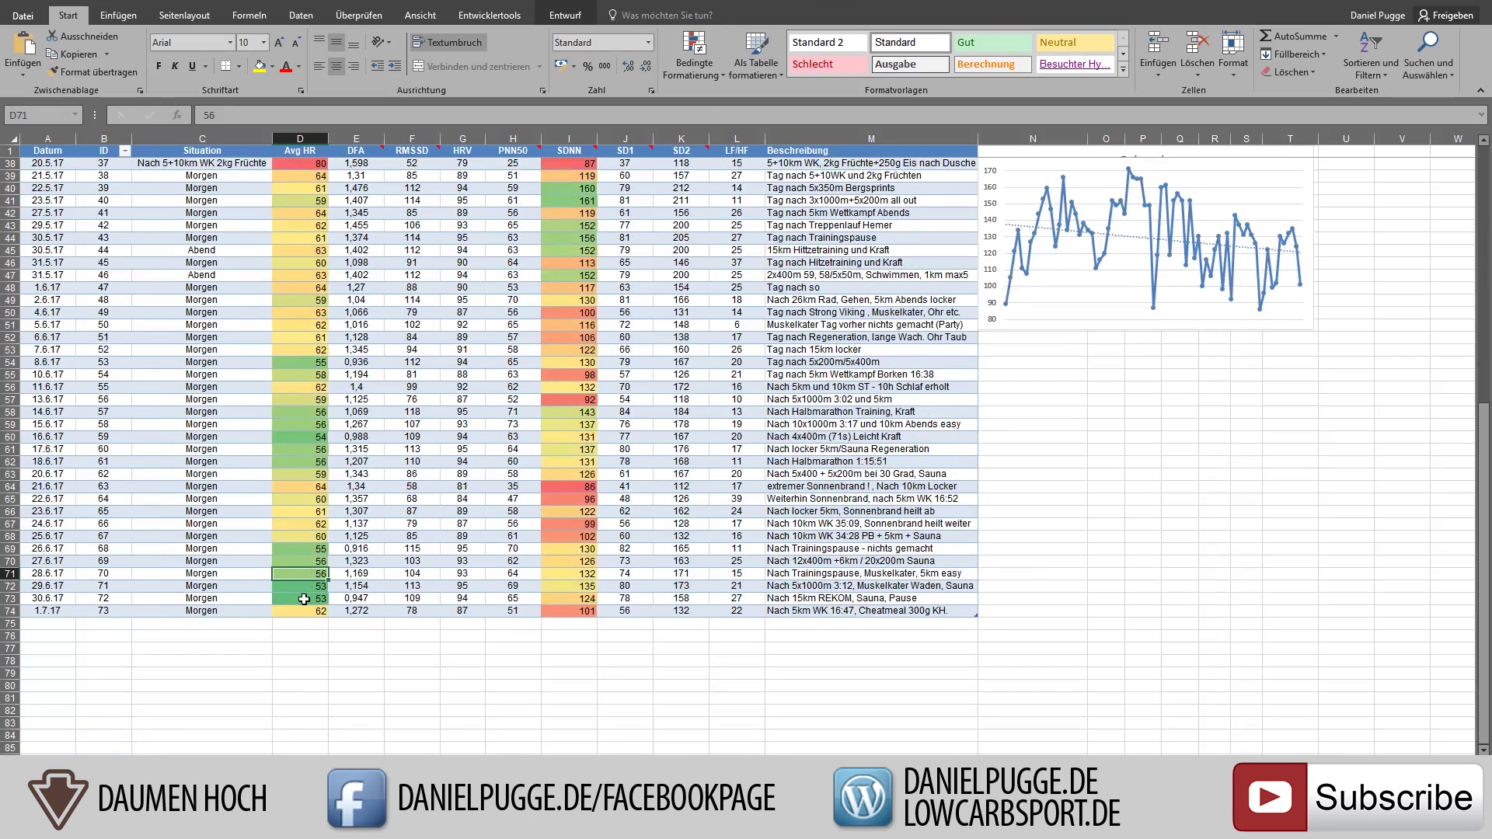
pyautogui.click(298, 599)
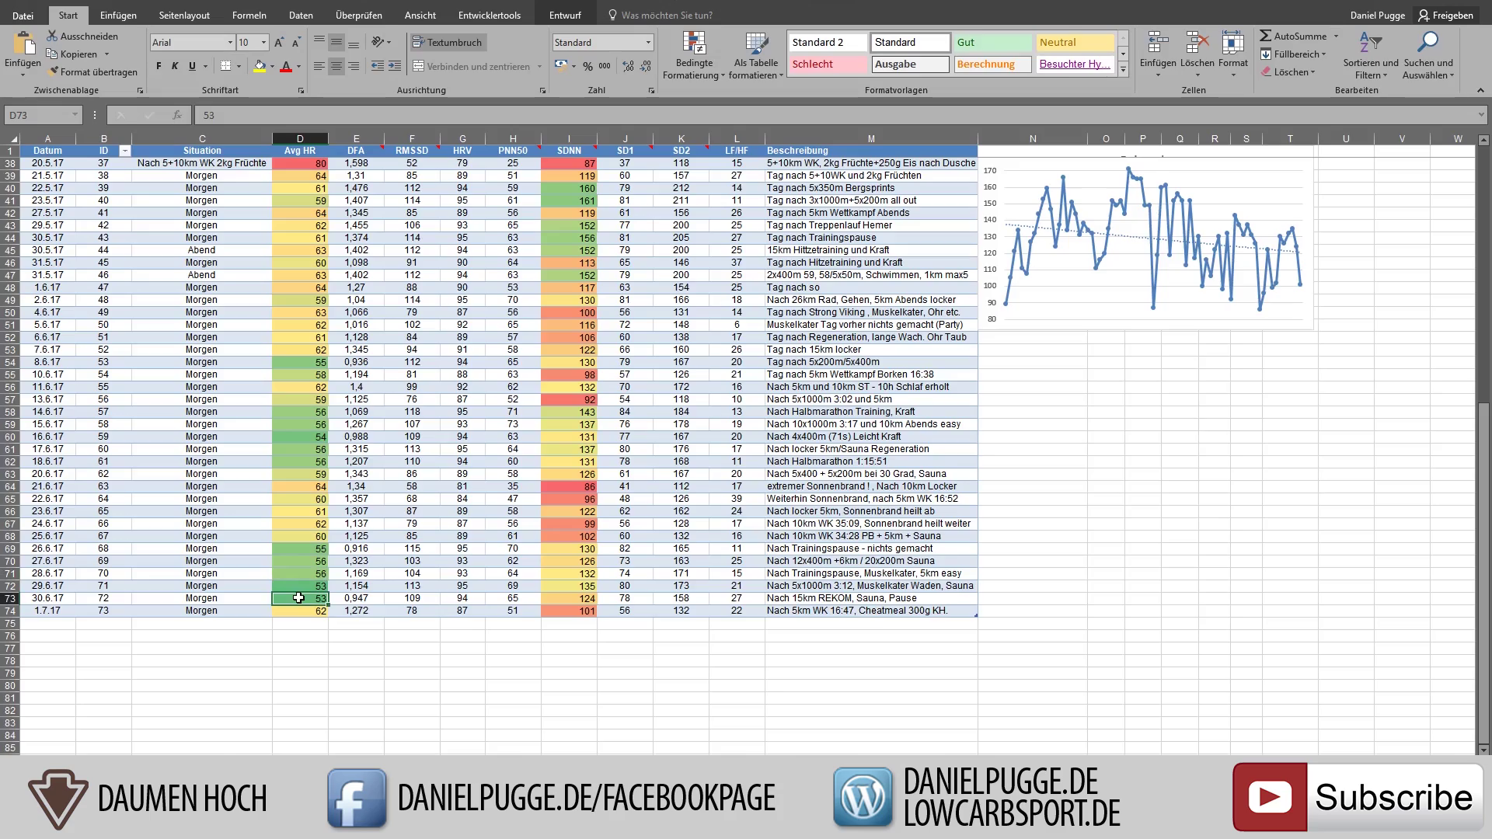
# Read the comment on the SDNN header and inspect the SDNN, average heart rate and description for 30.6.17
pyautogui.scroll(9, 675, 525)
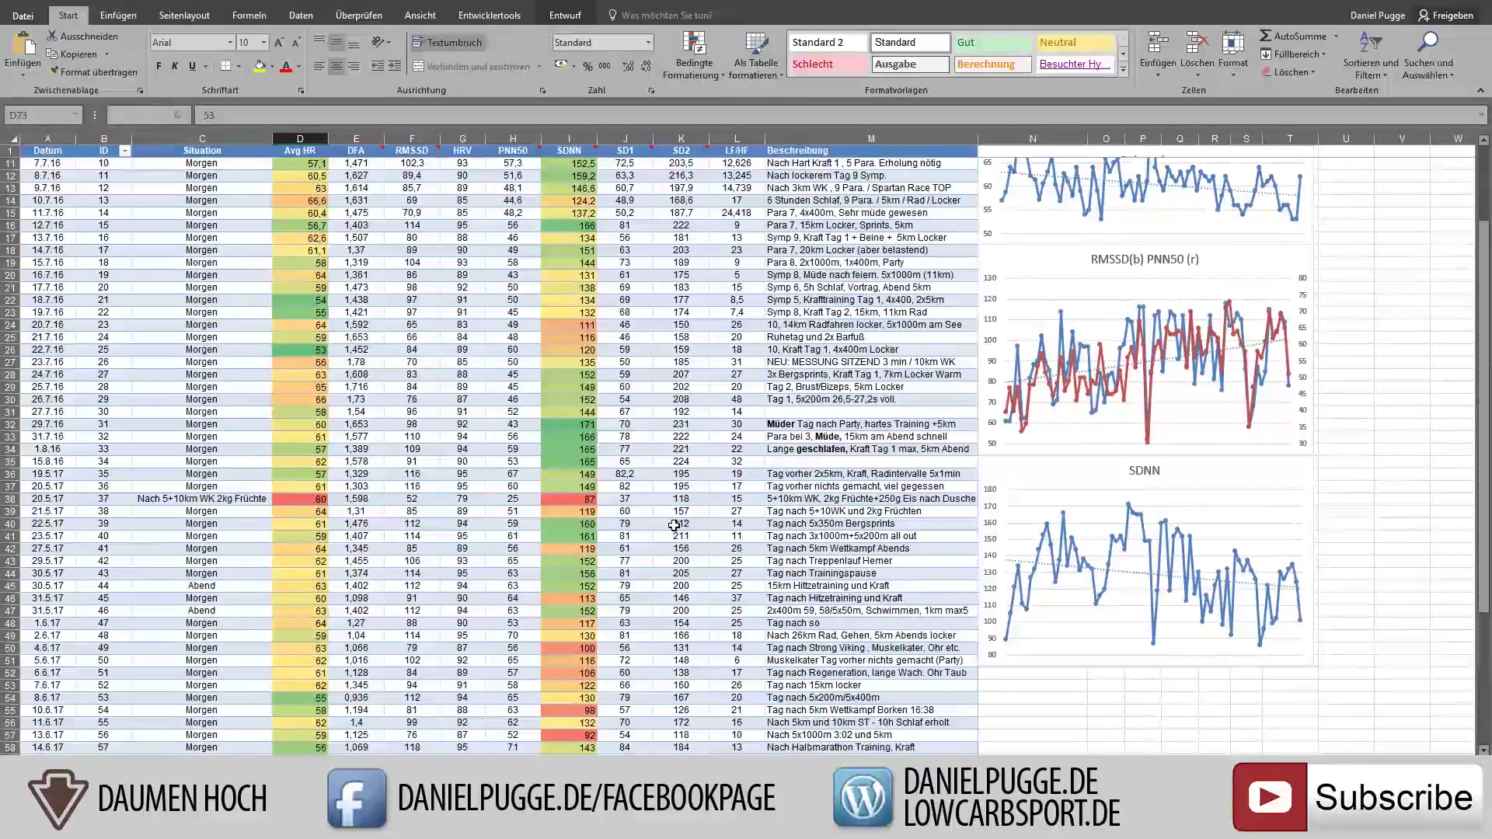
pyautogui.scroll(-3, 755, 540)
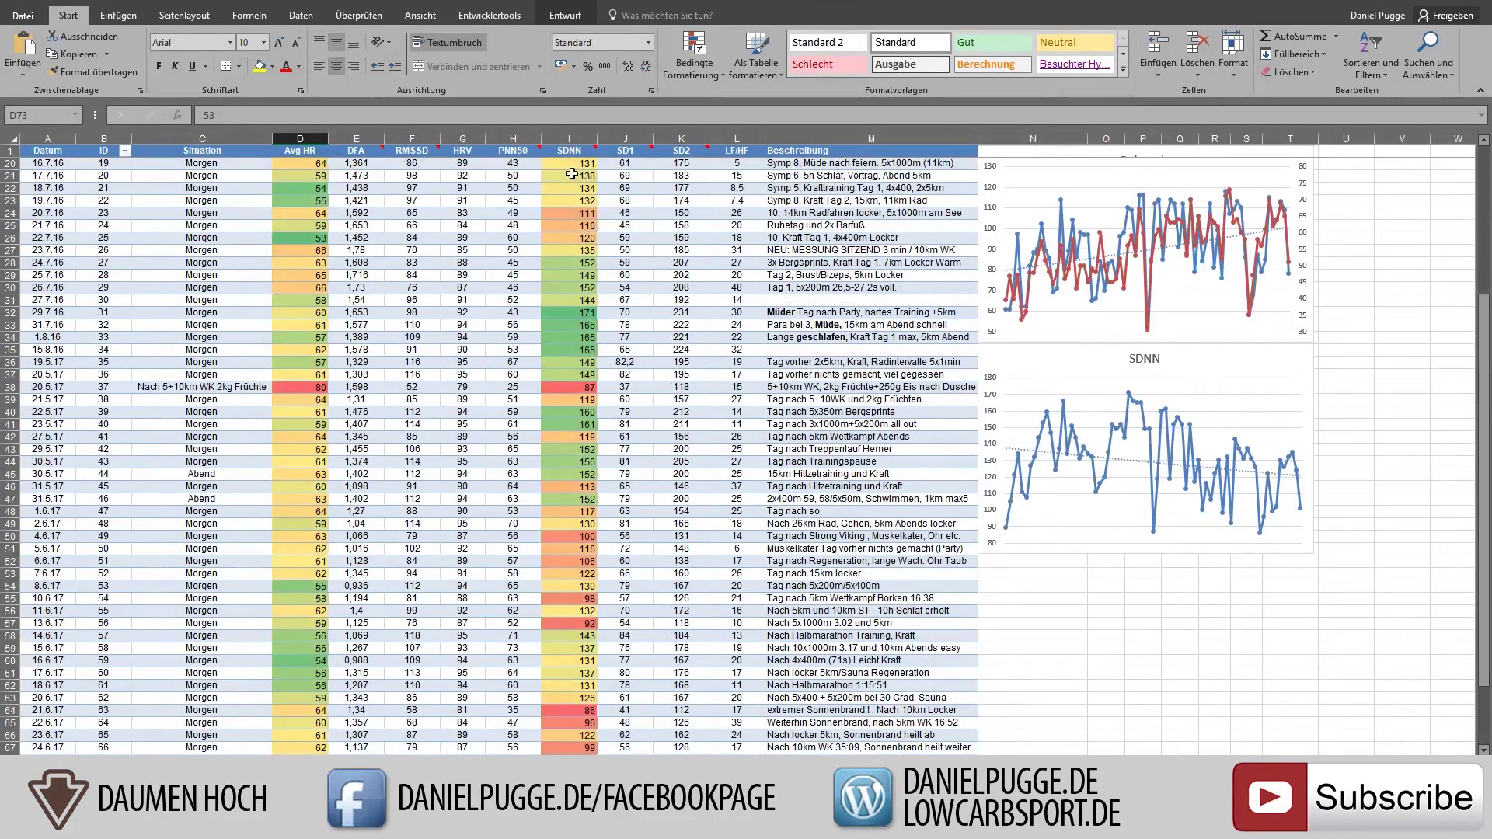
pyautogui.moveTo(564, 152)
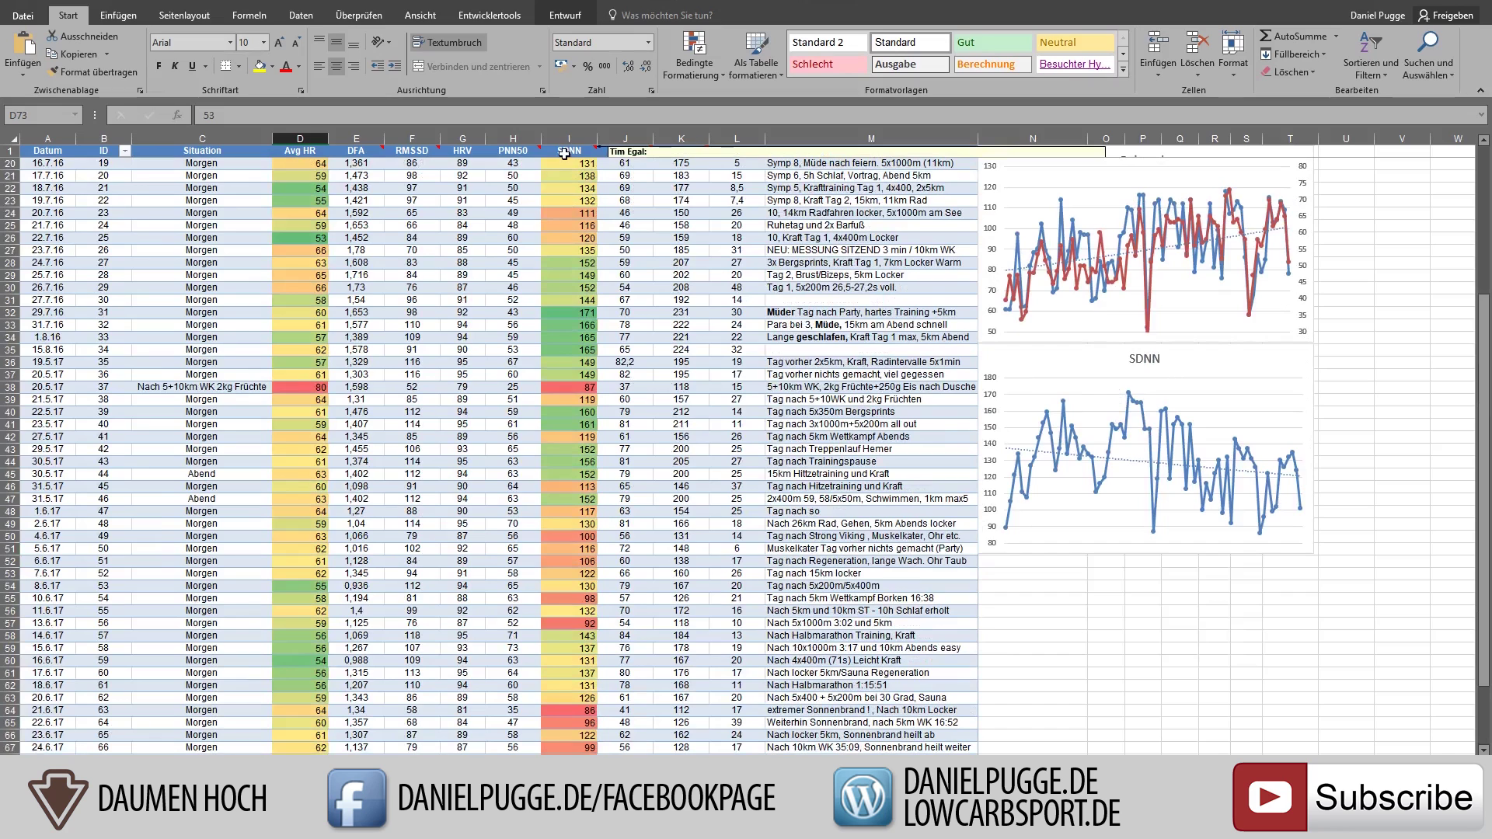
pyautogui.scroll(6, 565, 154)
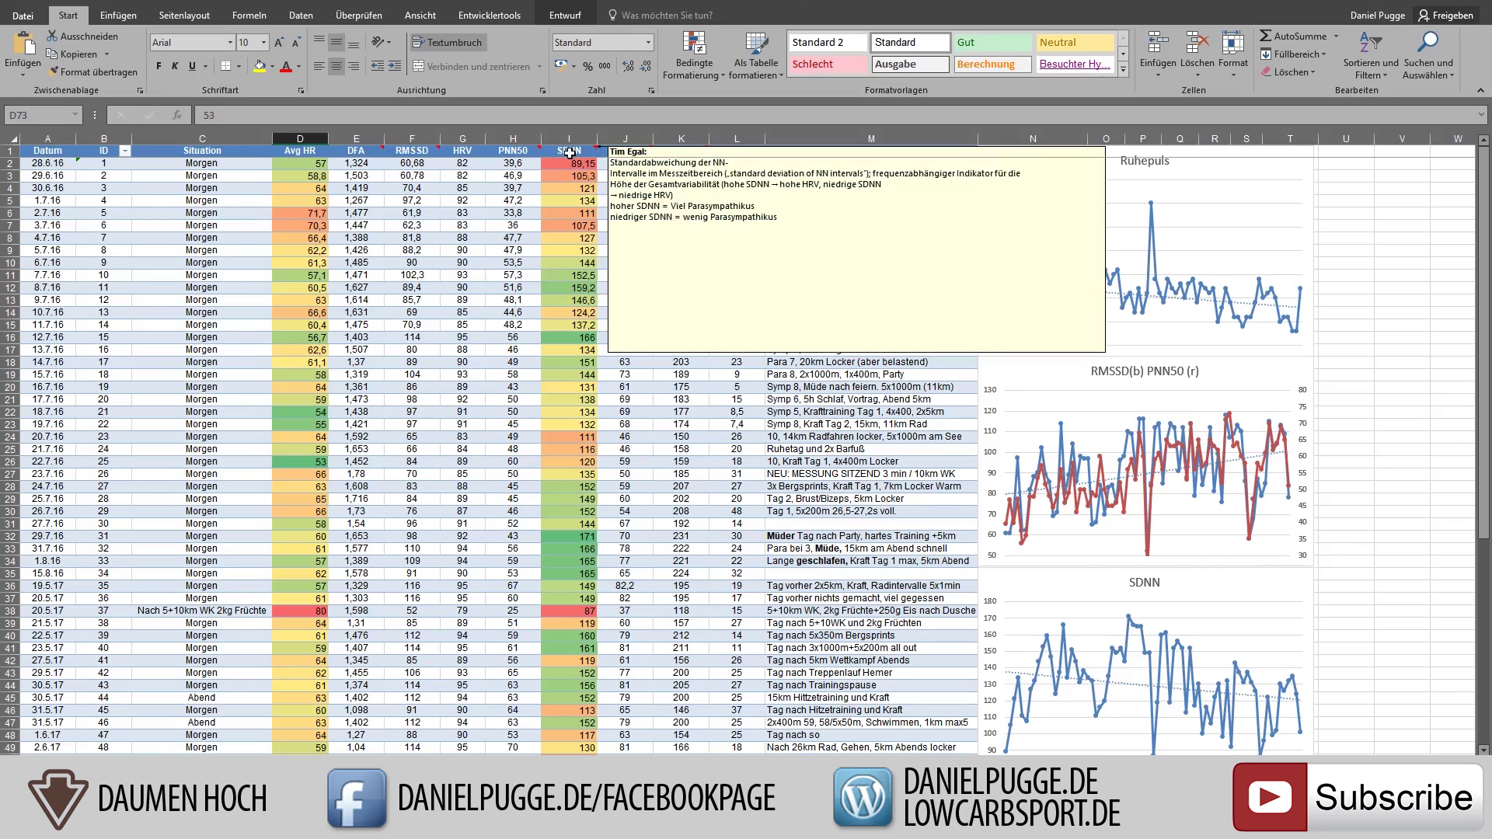
pyautogui.scroll(-12, 563, 303)
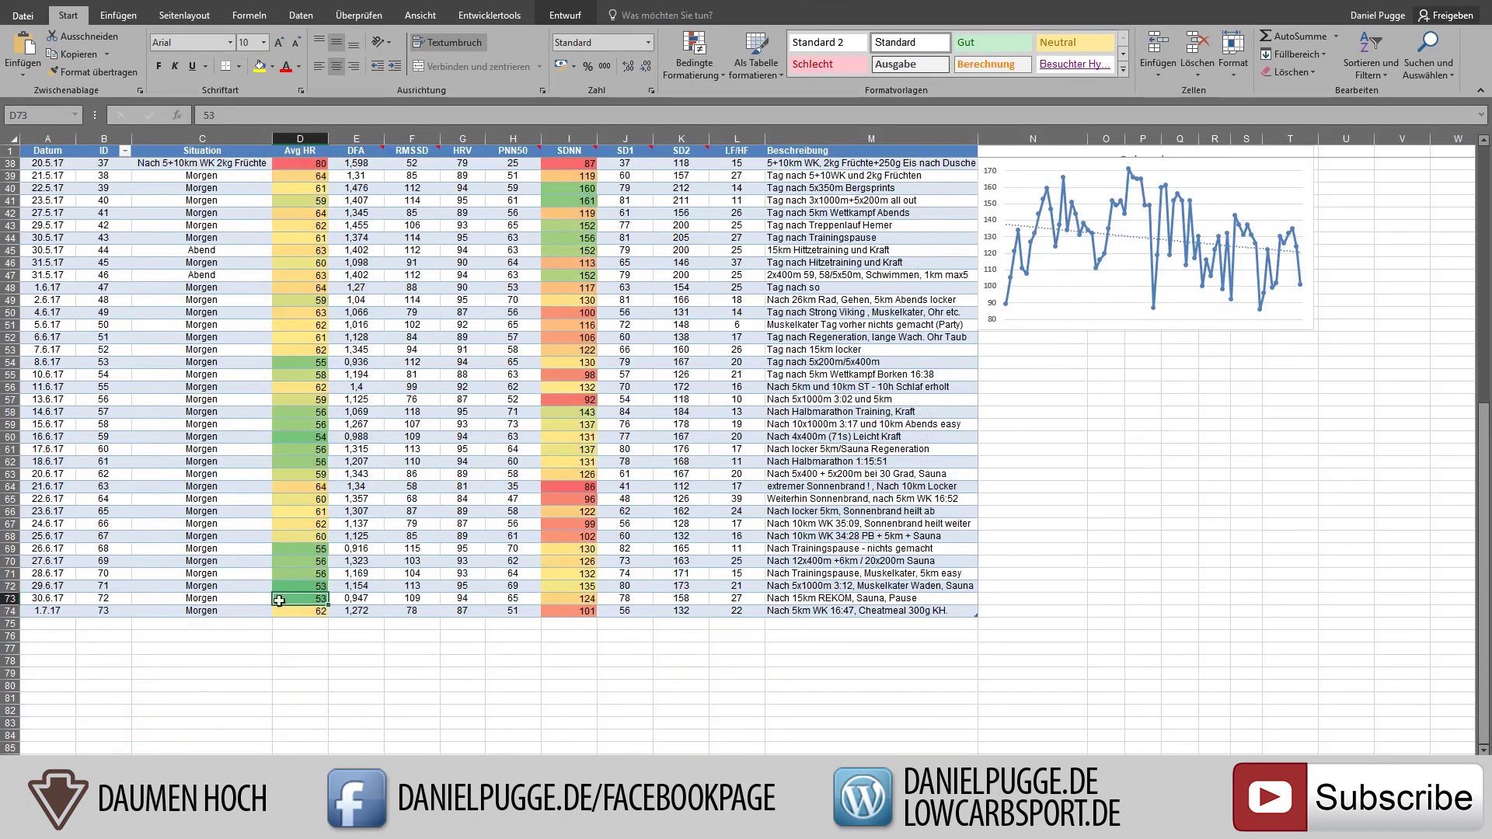
pyautogui.click(572, 601)
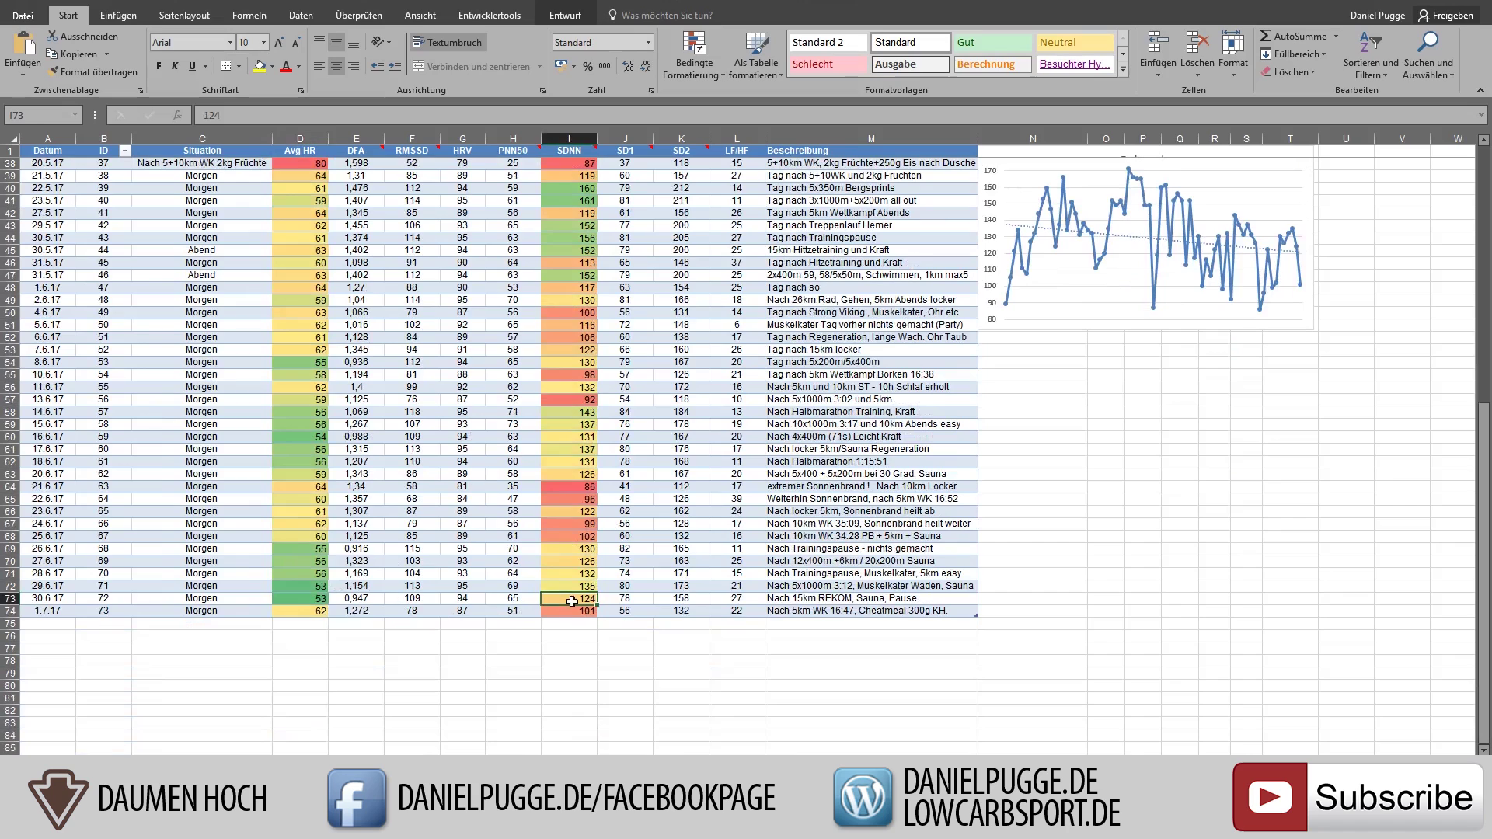
pyautogui.click(312, 599)
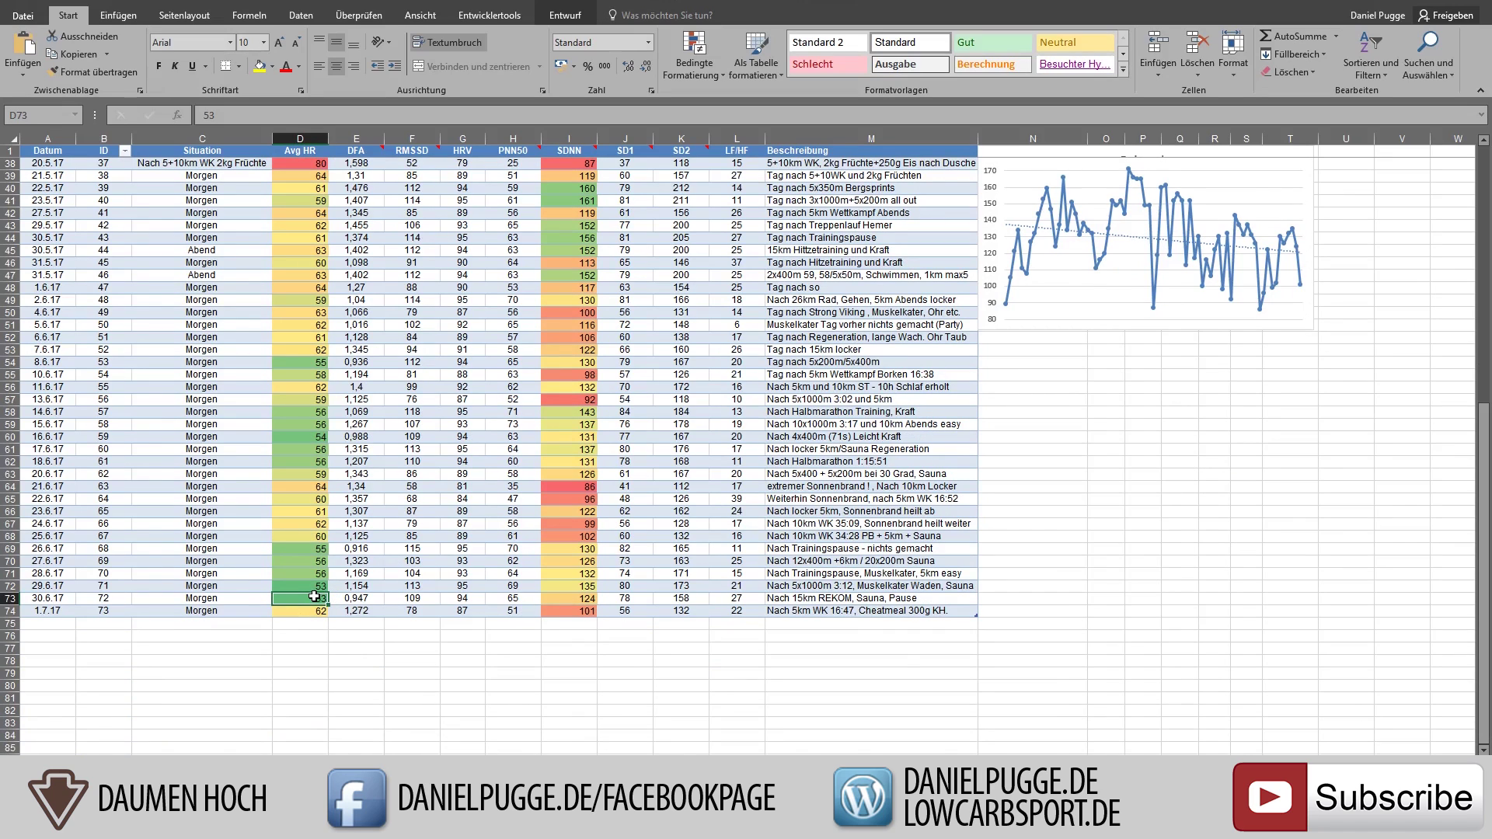
pyautogui.click(851, 600)
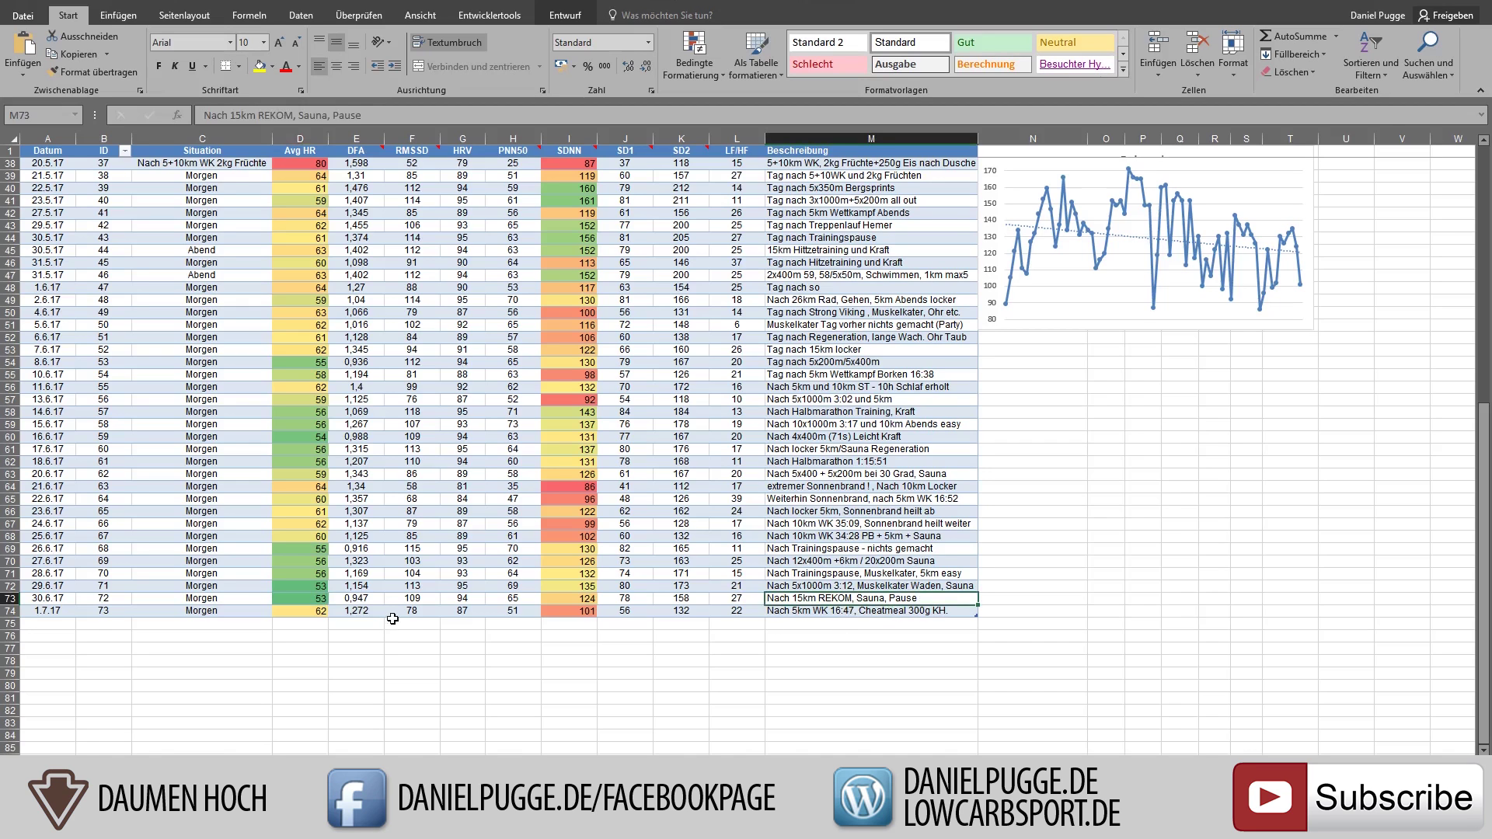
# Examine the average heart rate, SDNN and training descriptions of the measurements from 14.6.17 to 20.6.17
pyautogui.scroll(-3, 394, 617)
pyautogui.scroll(3, 371, 546)
pyautogui.scroll(3, 635, 521)
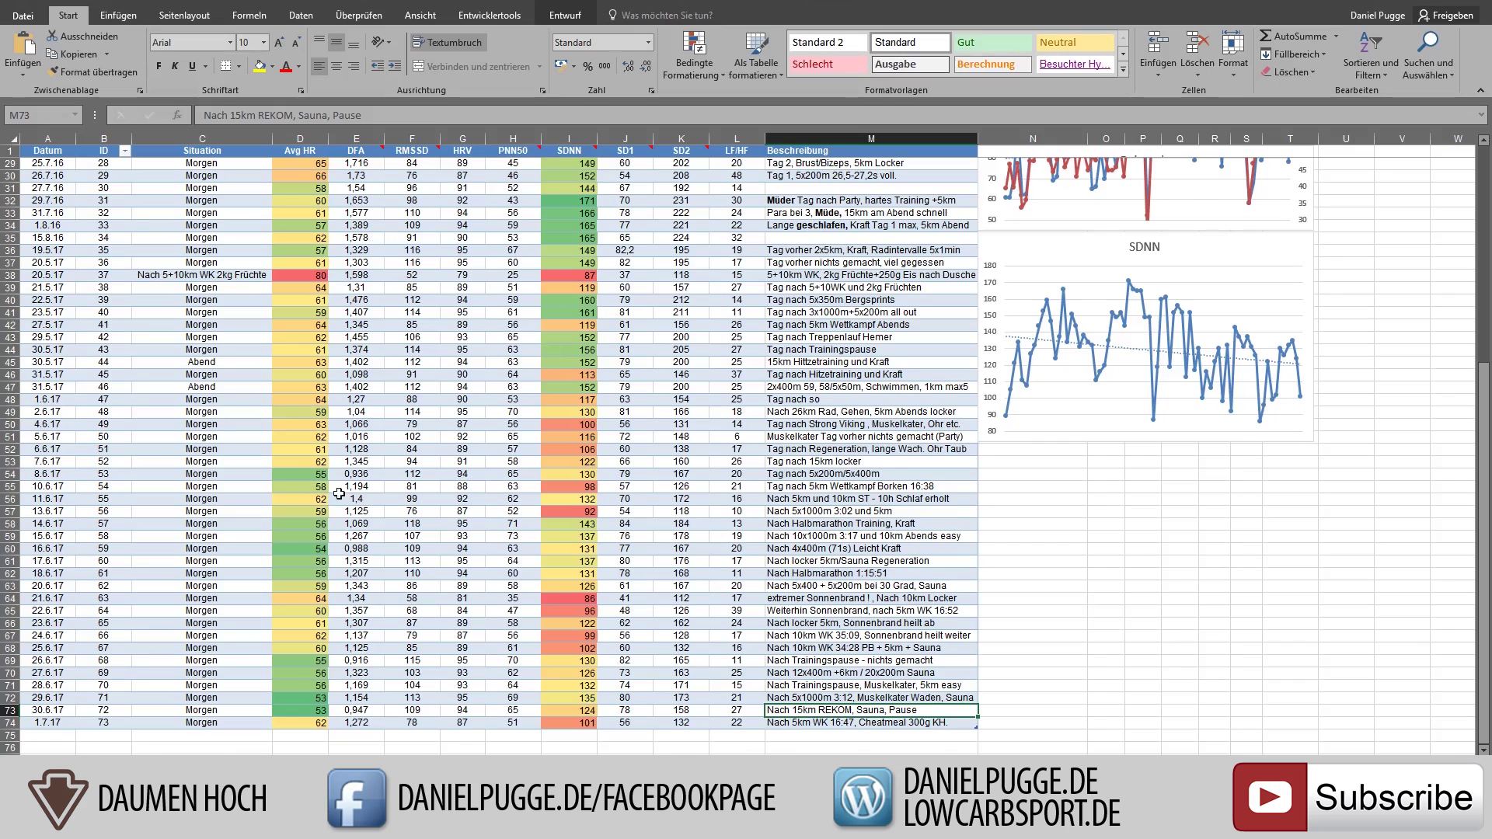
pyautogui.click(305, 522)
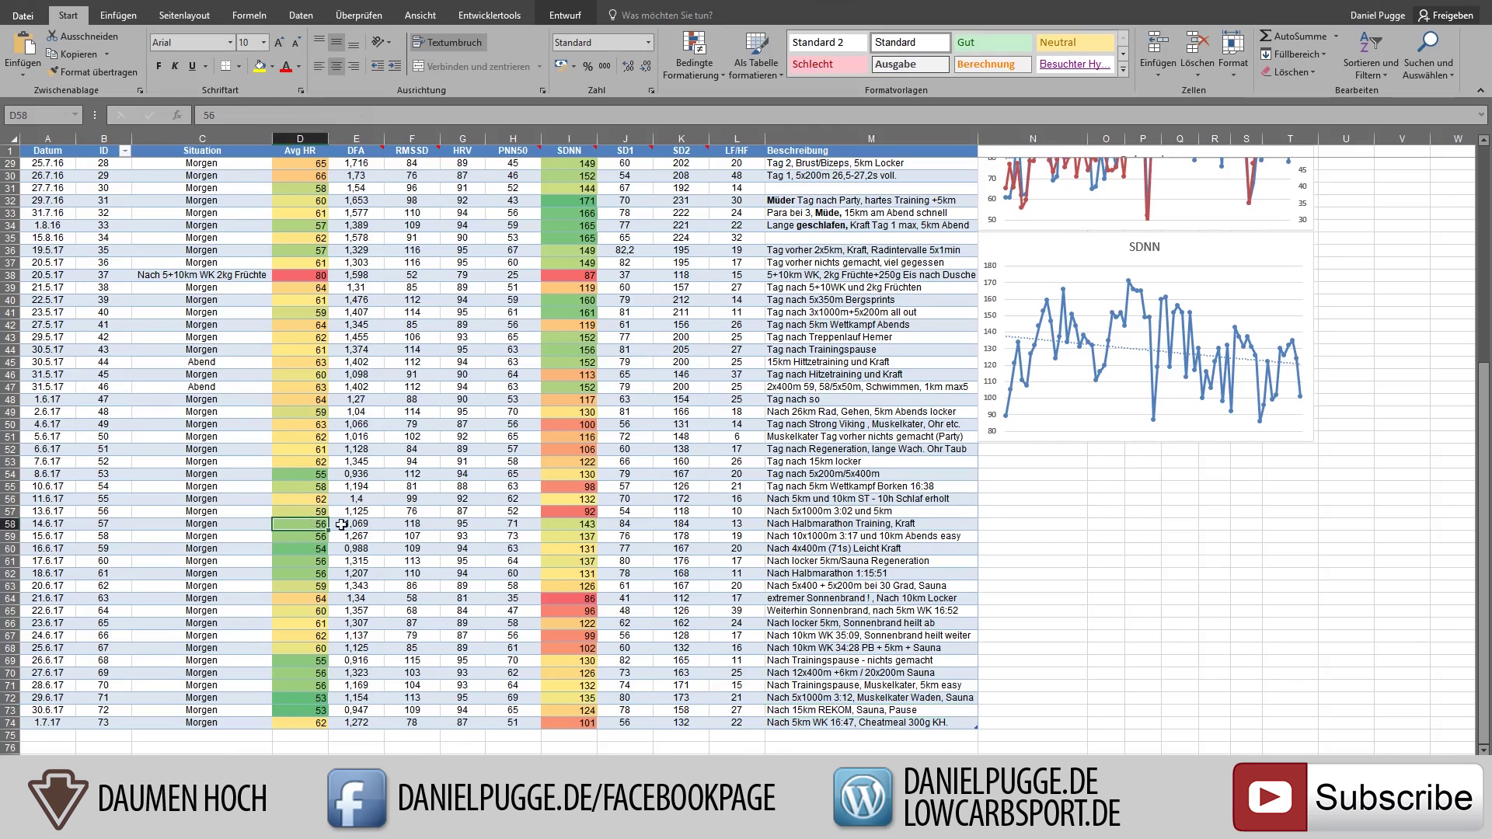
pyautogui.keyDown('shift'); pyautogui.click(838, 587); pyautogui.keyUp('shift')
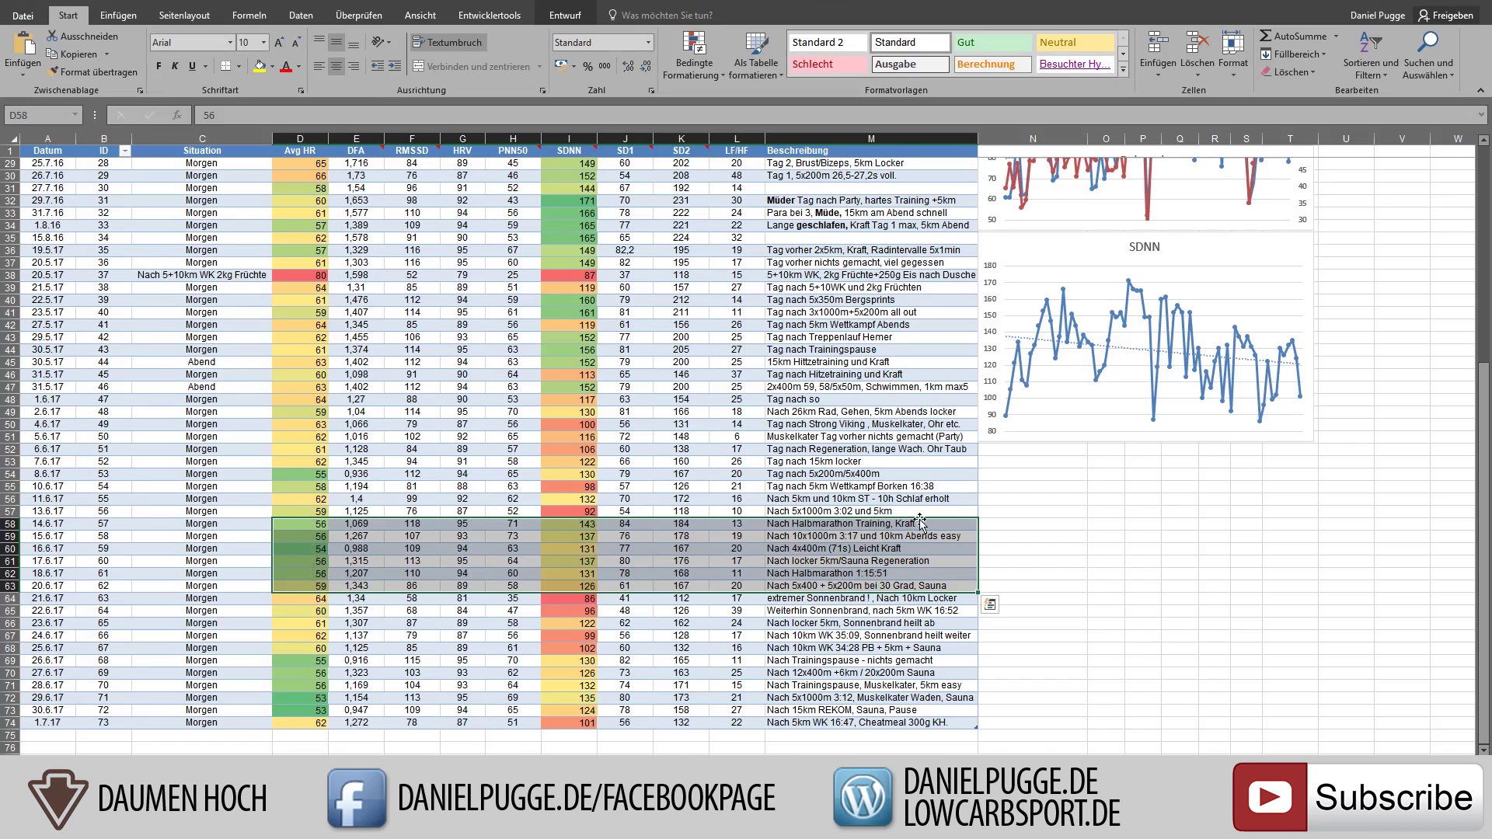
pyautogui.click(905, 561)
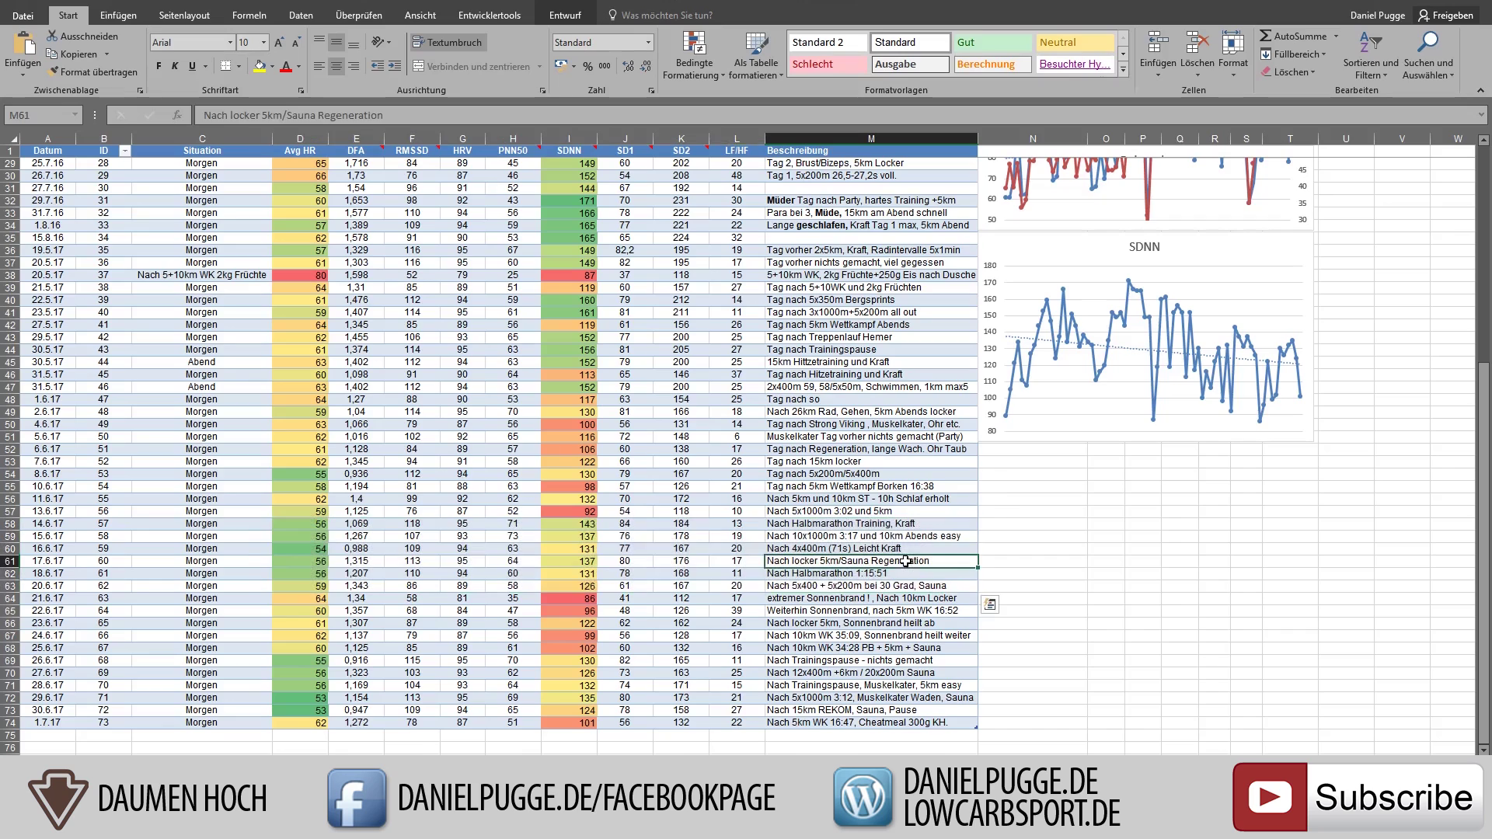
pyautogui.click(864, 574)
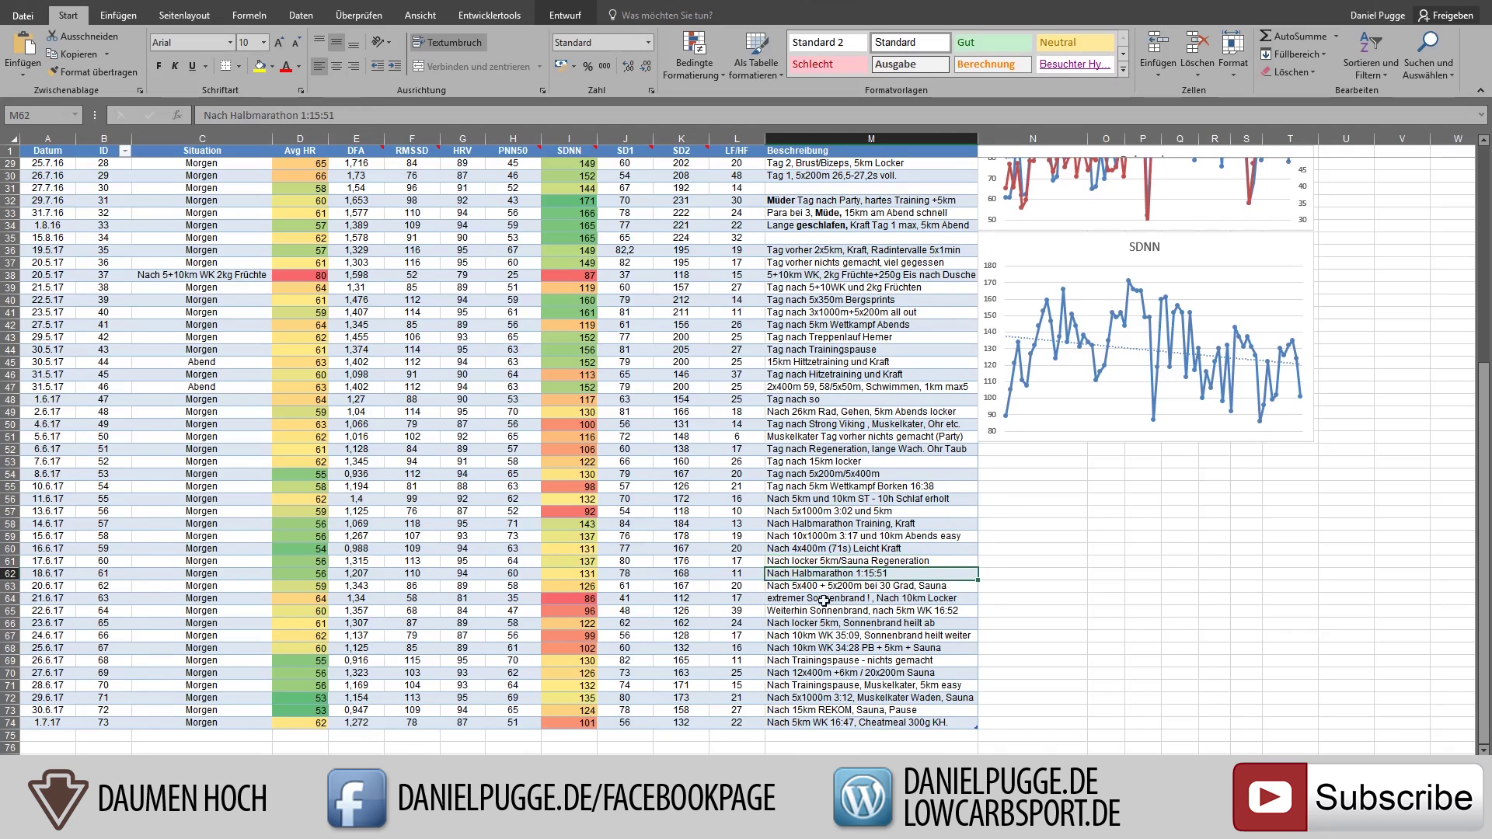
pyautogui.click(310, 590)
pyautogui.click(588, 587)
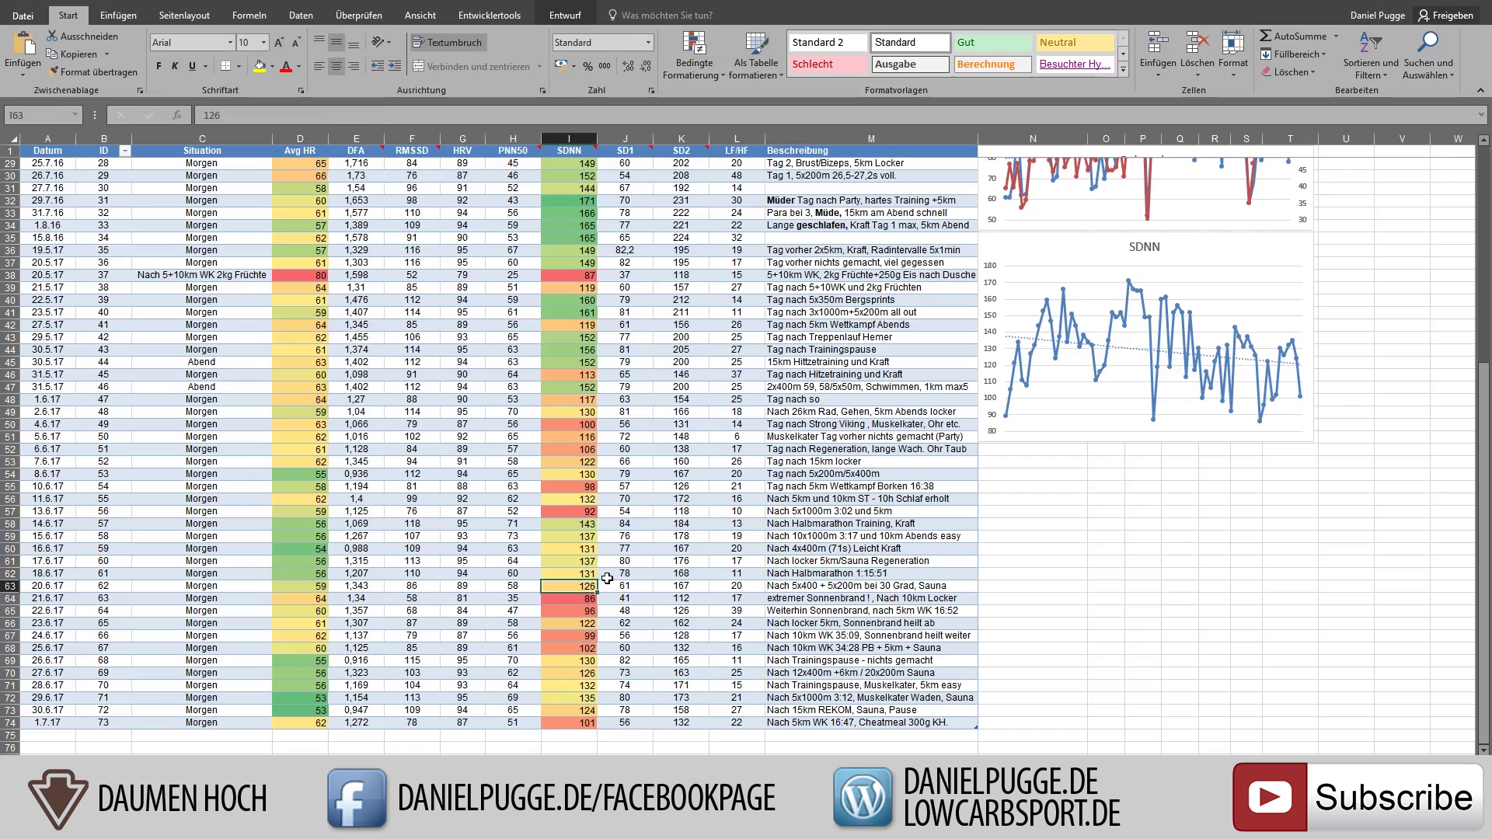
pyautogui.click(807, 586)
pyautogui.scroll(-3, 750, 588)
pyautogui.scroll(3, 751, 588)
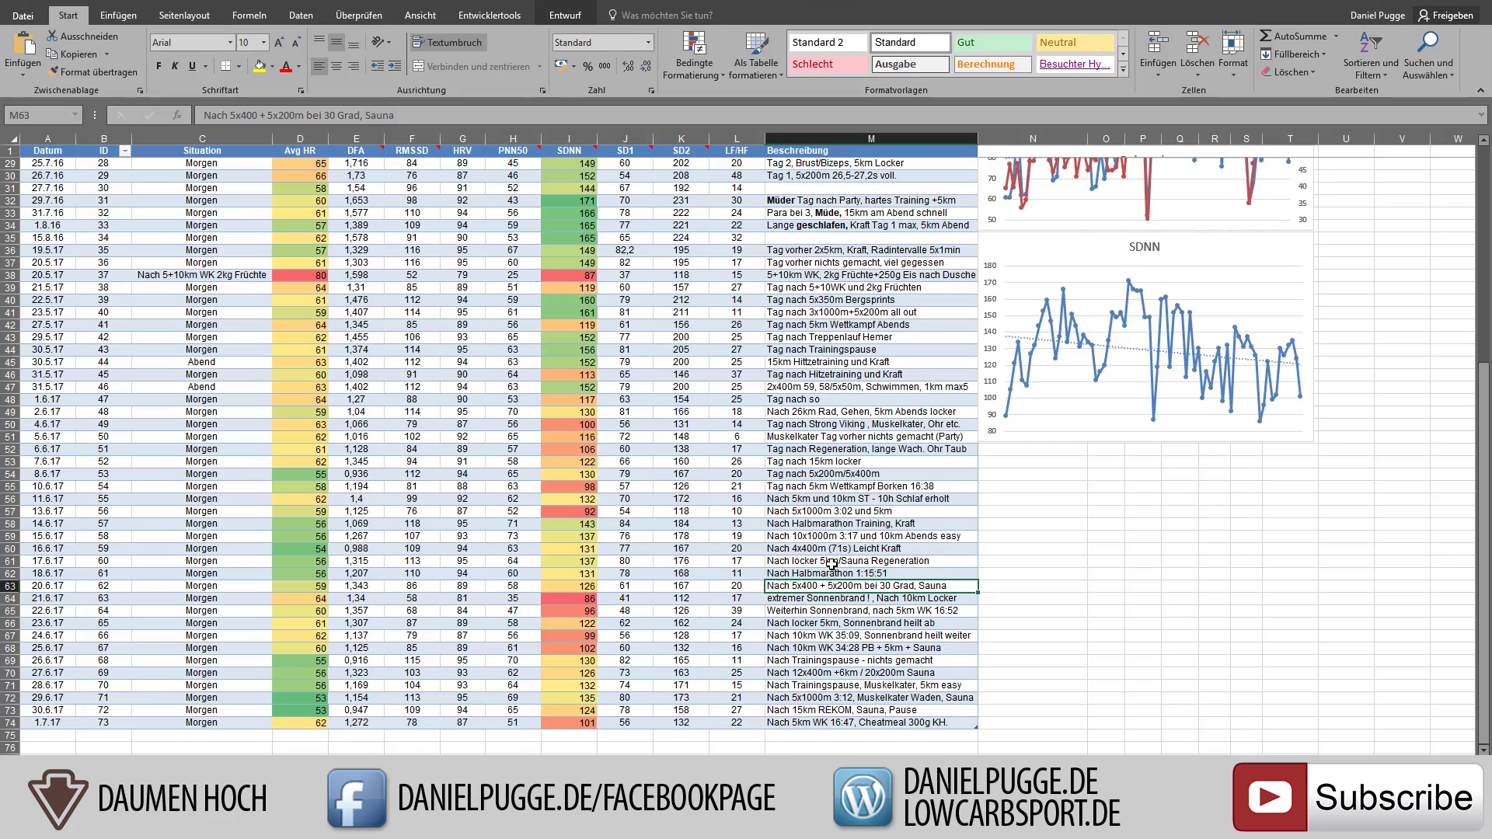
# Read the training description for 21.6.17 and compare that day's SDNN with the previous measurement
pyautogui.click(803, 601)
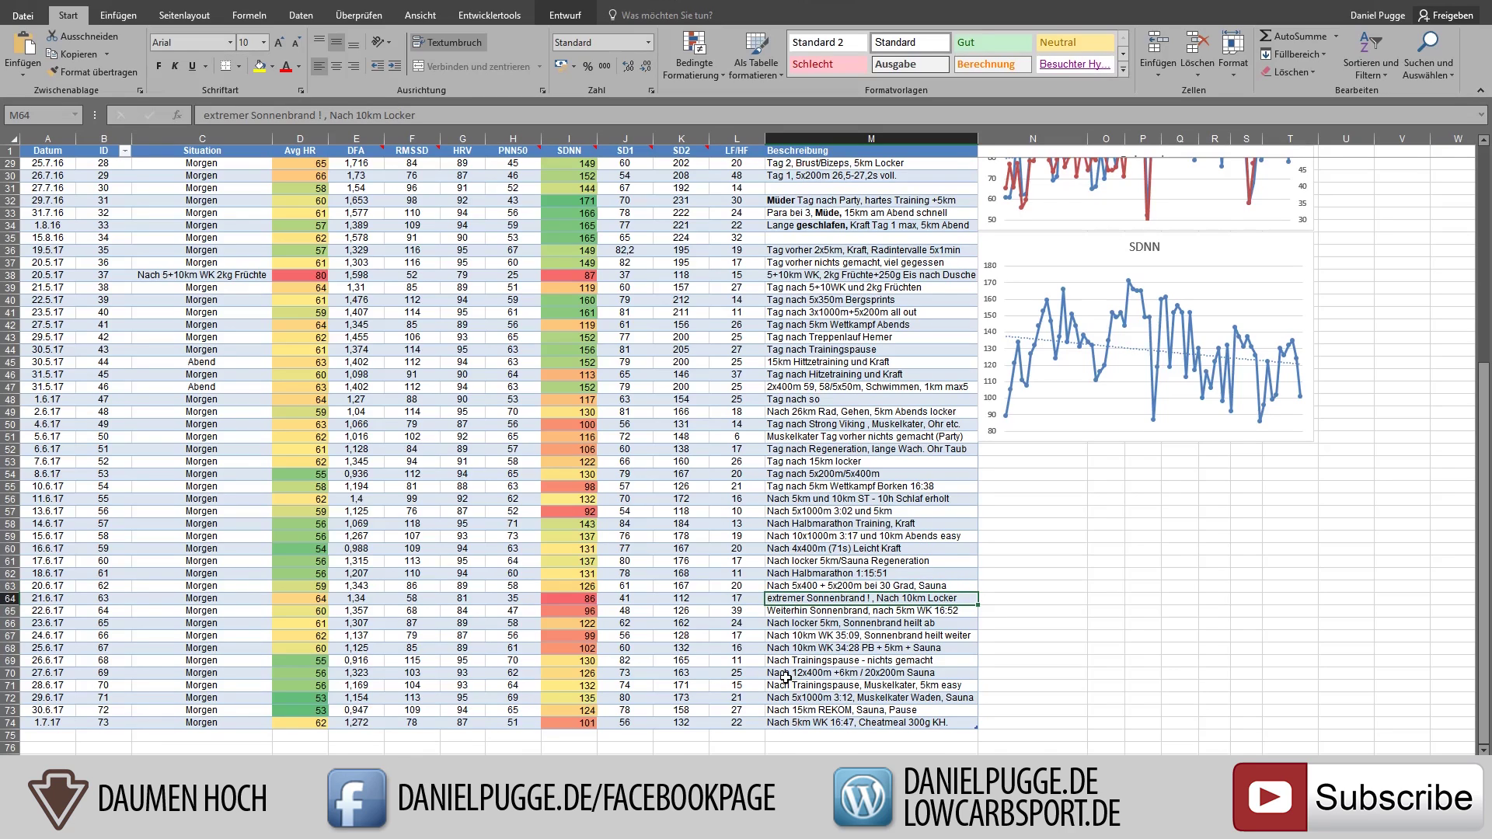
pyautogui.press('Left')
pyautogui.press('Left')
pyautogui.press('Left')
pyautogui.press('Left')
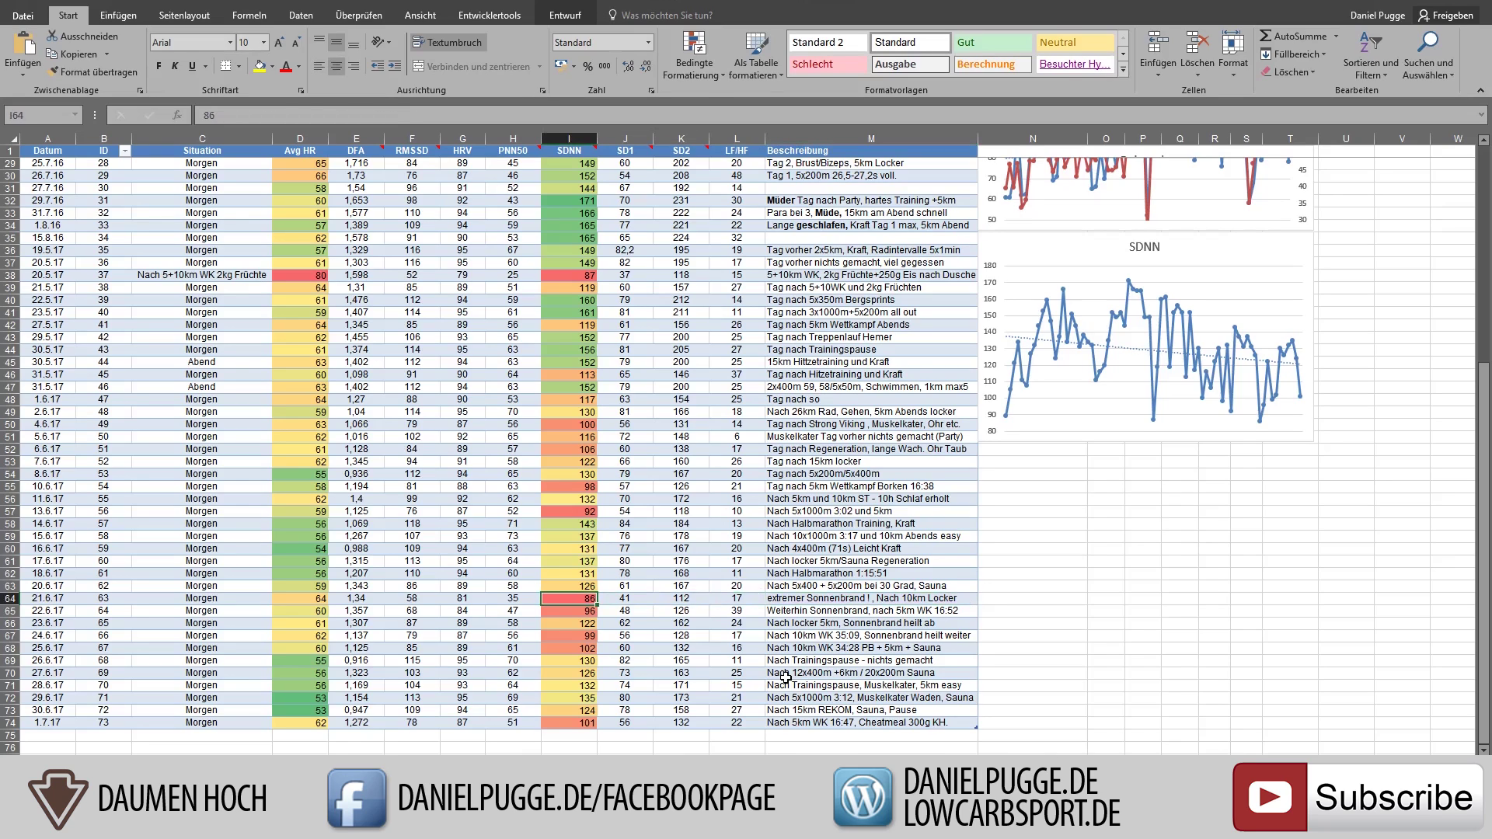
pyautogui.press('Up')
pyautogui.press('Down')
# Compare the average heart rate with the SDNN value across the 21.6.17 measurement
pyautogui.press('Left')
pyautogui.press('Left')
pyautogui.press('Left')
pyautogui.press('Left')
pyautogui.press('Left')
pyautogui.press('Right')
pyautogui.press('Right')
pyautogui.press('Right')
pyautogui.press('Right')
pyautogui.press('Right')
pyautogui.press('Left')
pyautogui.press('Left')
pyautogui.press('Left')
pyautogui.press('Left')
pyautogui.press('Left')
pyautogui.press('Left')
pyautogui.press('Right')
pyautogui.press('Right')
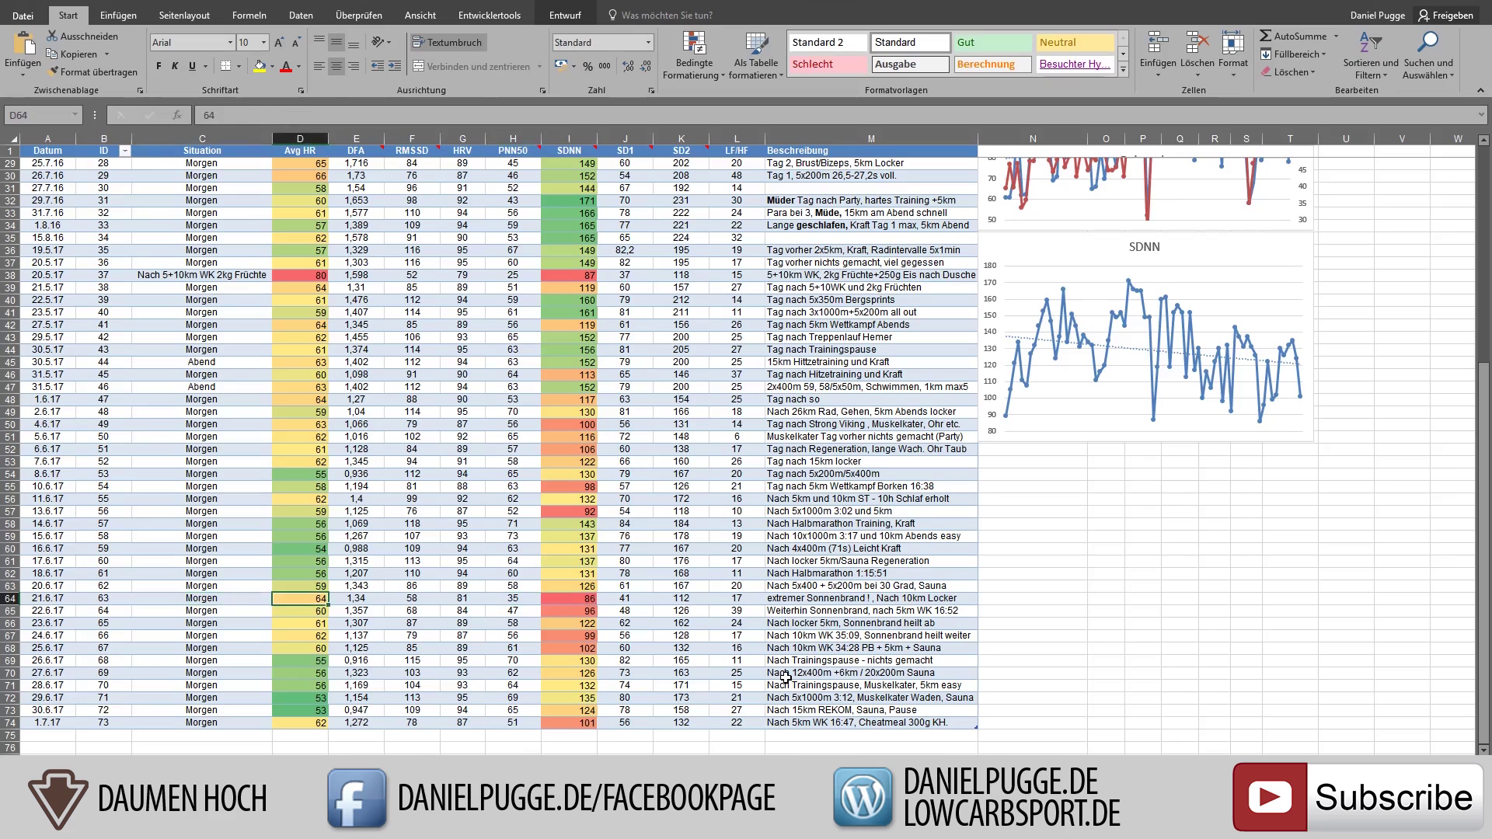
pyautogui.press('Left')
pyautogui.press('Right')
pyautogui.press('Right')
pyautogui.press('Right')
pyautogui.press('Right')
pyautogui.press('Right')
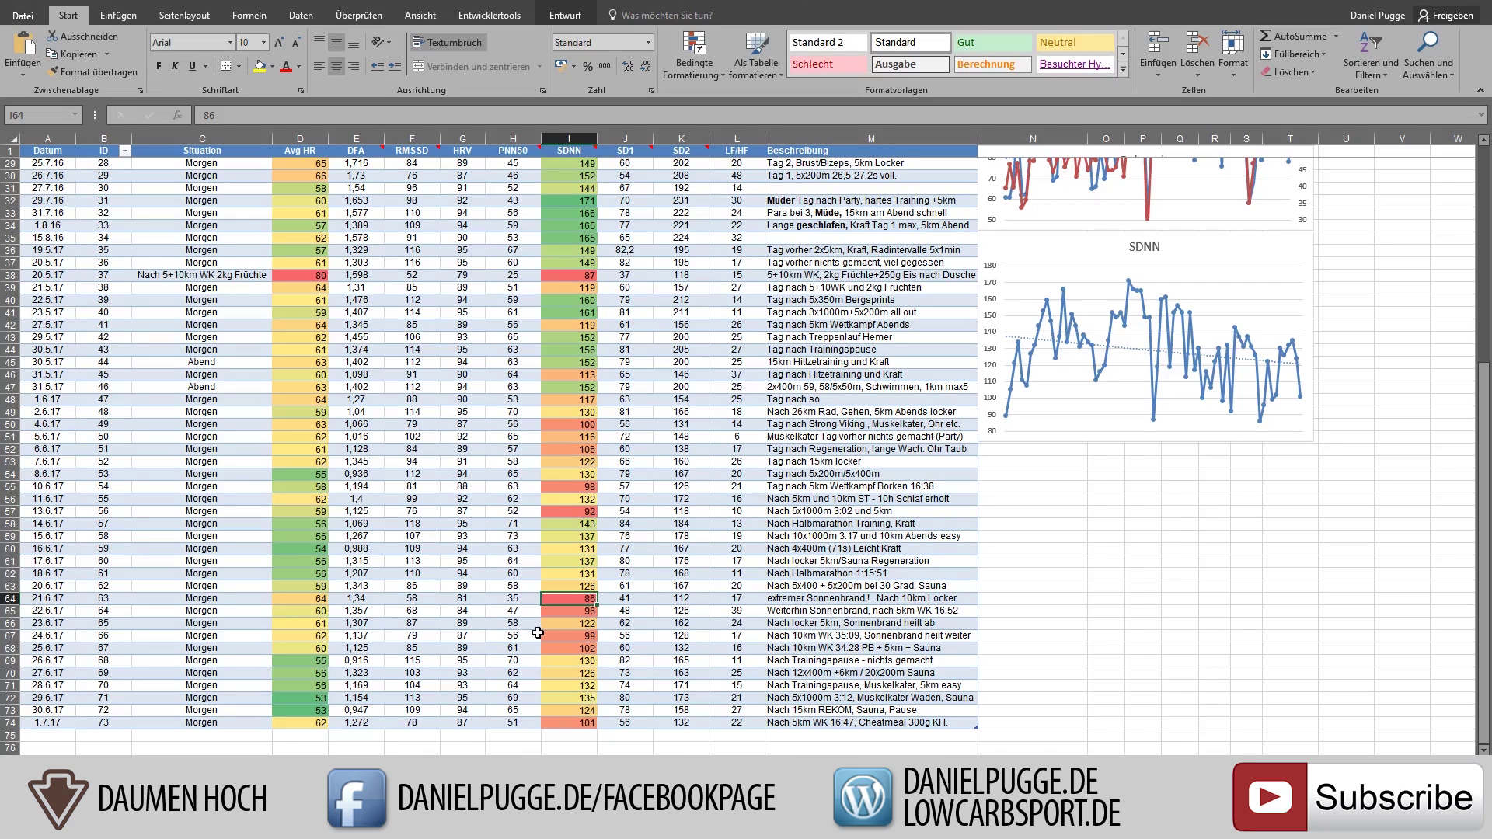
# Check PNN50 and SDNN for 21.6.17 against 22.6.17 and reread the 21.6.17 description
pyautogui.press('Left')
pyautogui.press('Left')
pyautogui.press('Right')
pyautogui.press('Right')
pyautogui.press('Left')
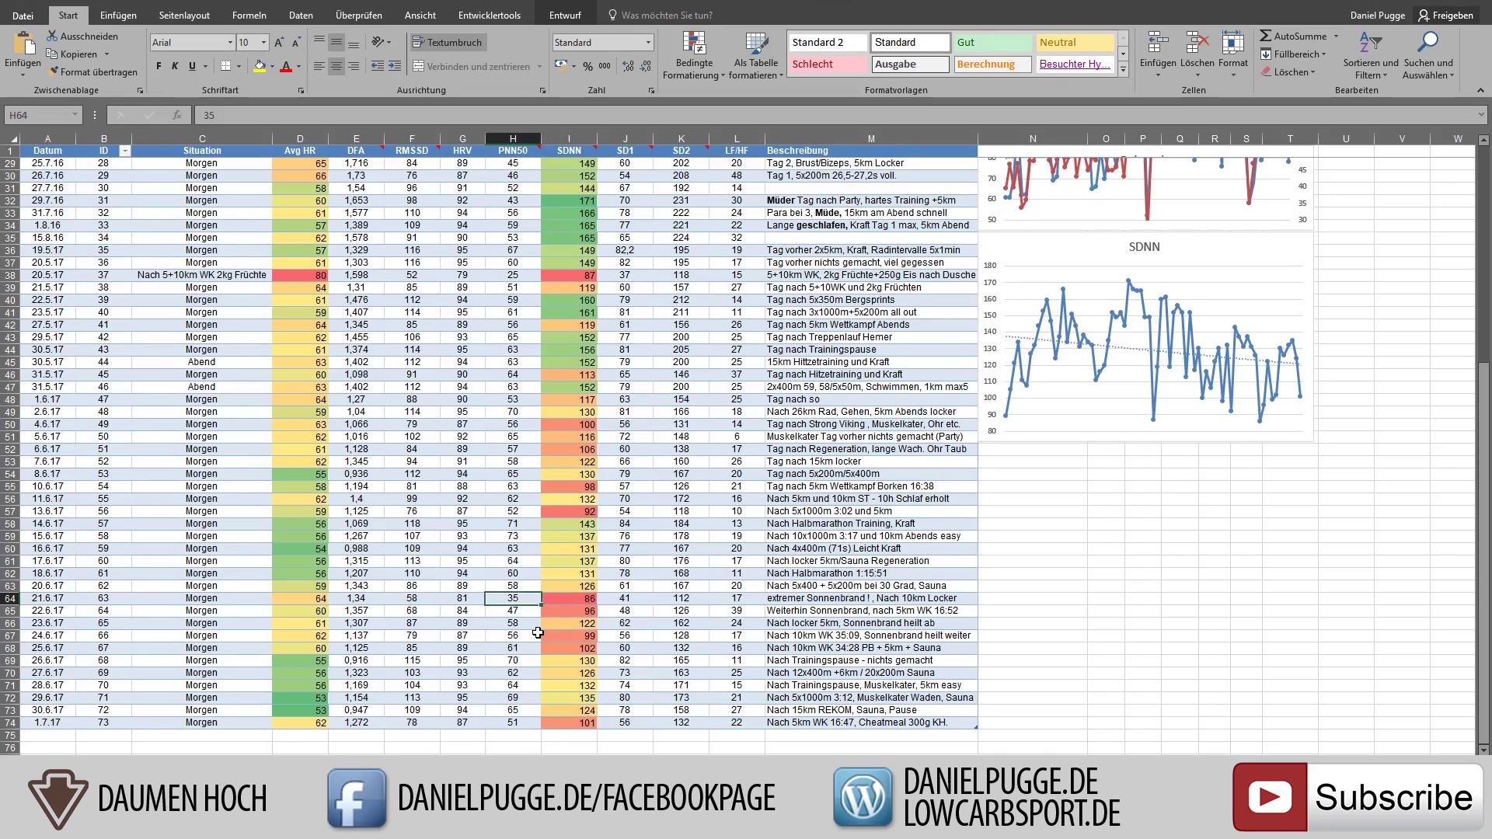
pyautogui.press('Down')
pyautogui.press('Right')
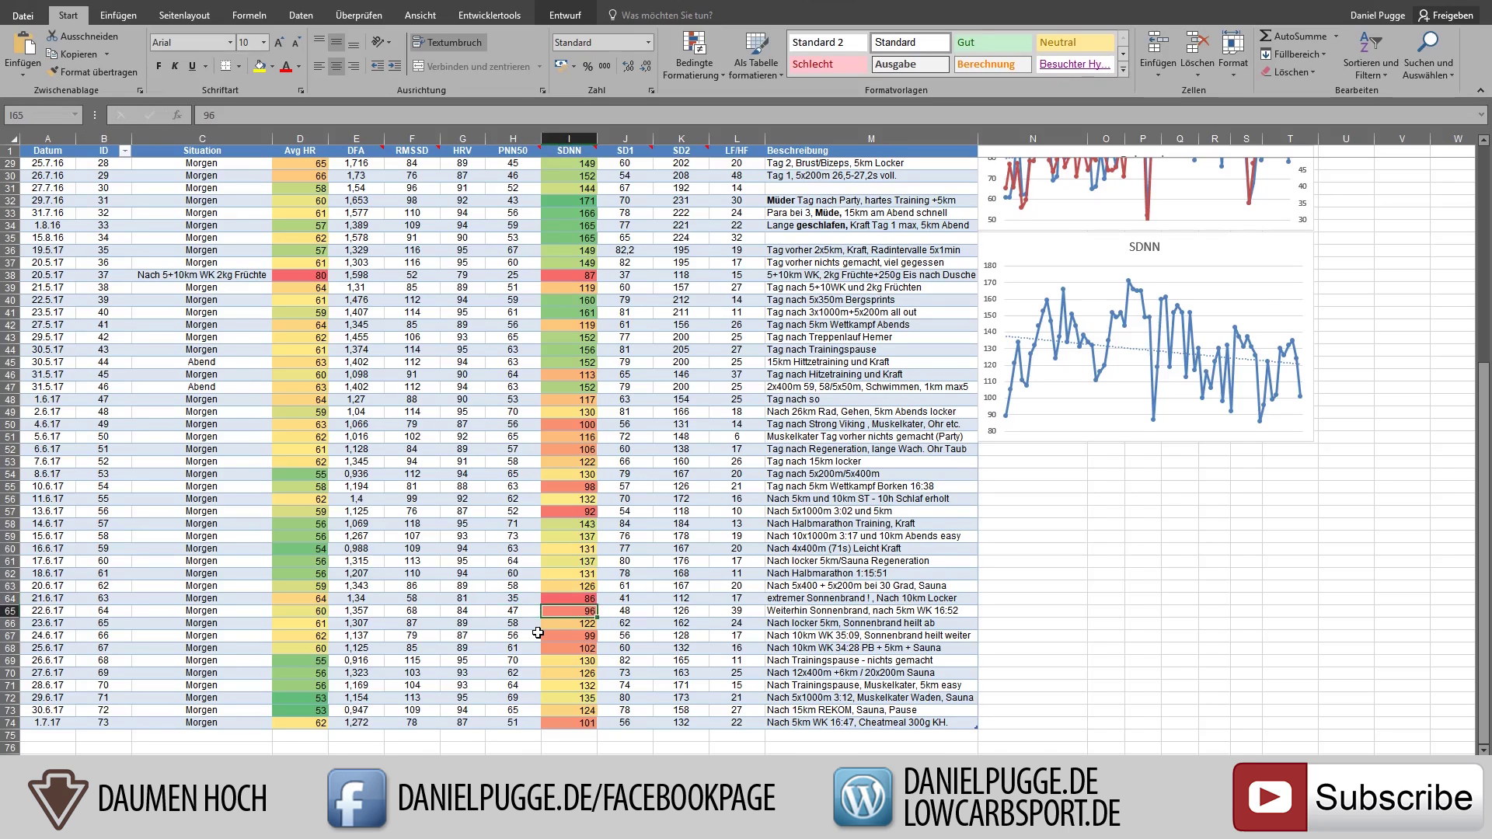
pyautogui.press('Up')
pyautogui.press('Right')
pyautogui.press('Right')
pyautogui.press('Right')
pyautogui.press('Right')
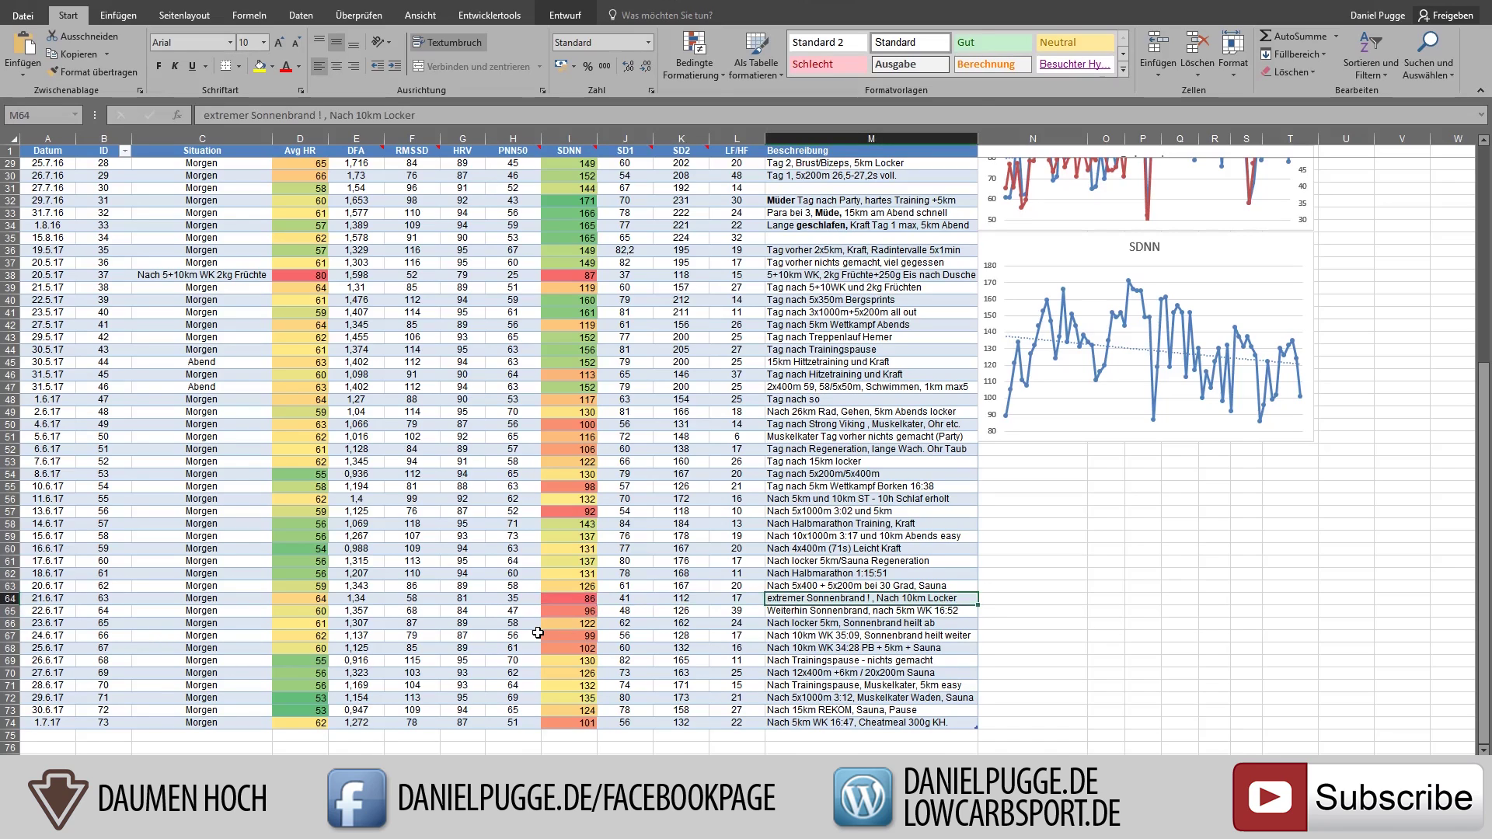
# Examine the SDNN and average heart rate of the 22.6.17 measurement
pyautogui.press('Left')
pyautogui.press('Left')
pyautogui.press('Left')
pyautogui.press('Left')
pyautogui.press('Down')
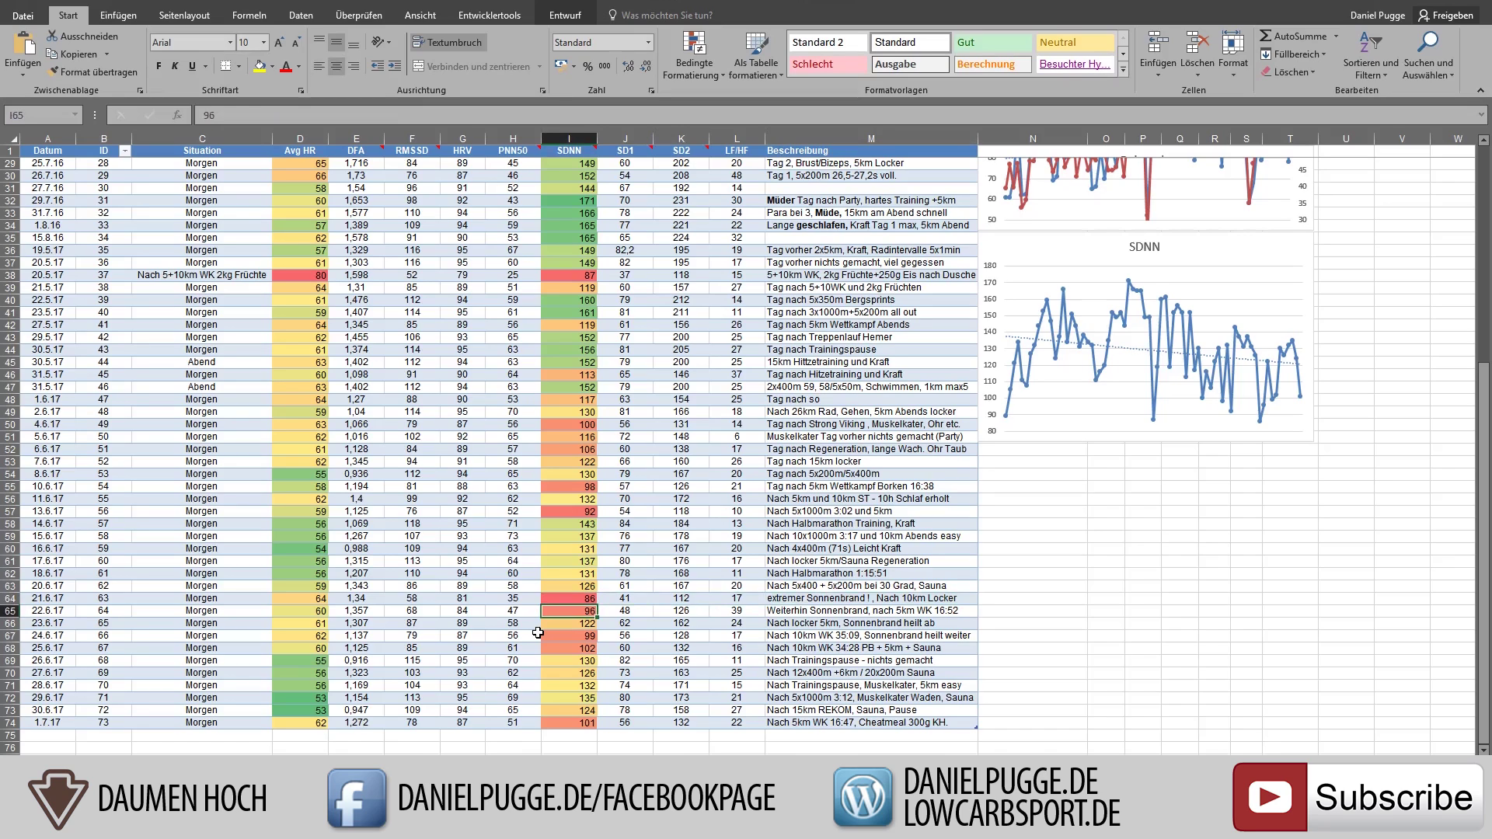
pyautogui.press('Left')
pyautogui.press('Left')
pyautogui.press('Left')
pyautogui.press('Left')
pyautogui.press('Left')
pyautogui.press('Right')
pyautogui.press('Right')
pyautogui.press('Right')
pyautogui.press('Right')
pyautogui.press('Right')
# Compare the SDNN and PNN50 values of the measurements from 23.6.17 to 26.6.17
pyautogui.press('Down')
pyautogui.press('Down')
pyautogui.press('Down')
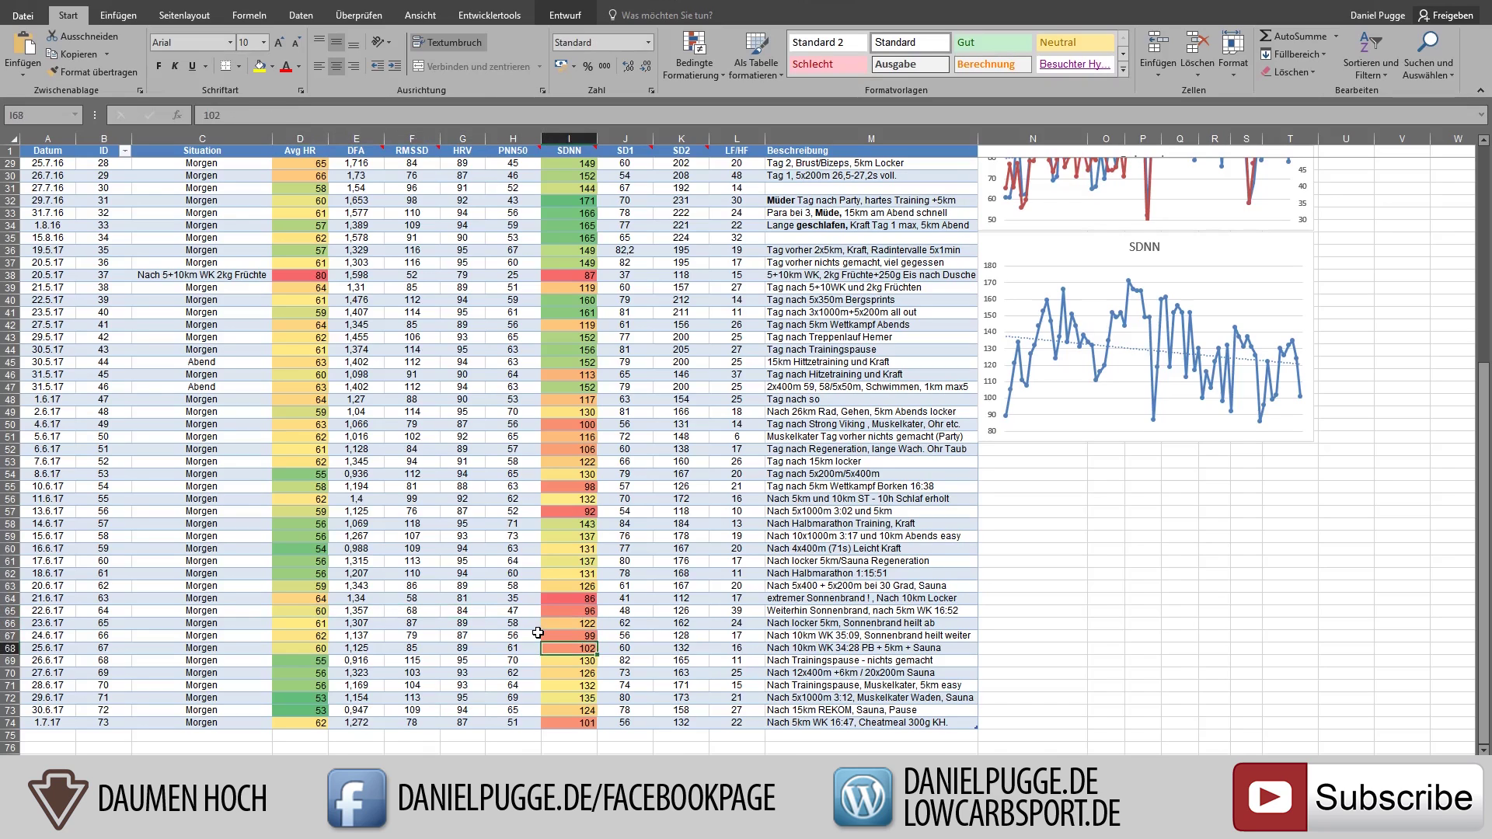
pyautogui.press('Left')
pyautogui.press('Up')
pyautogui.press('Right')
pyautogui.press('Down')
pyautogui.press('Left')
pyautogui.press('Right')
pyautogui.press('Left')
pyautogui.press('Down')
pyautogui.press('Right')
pyautogui.press('Left')
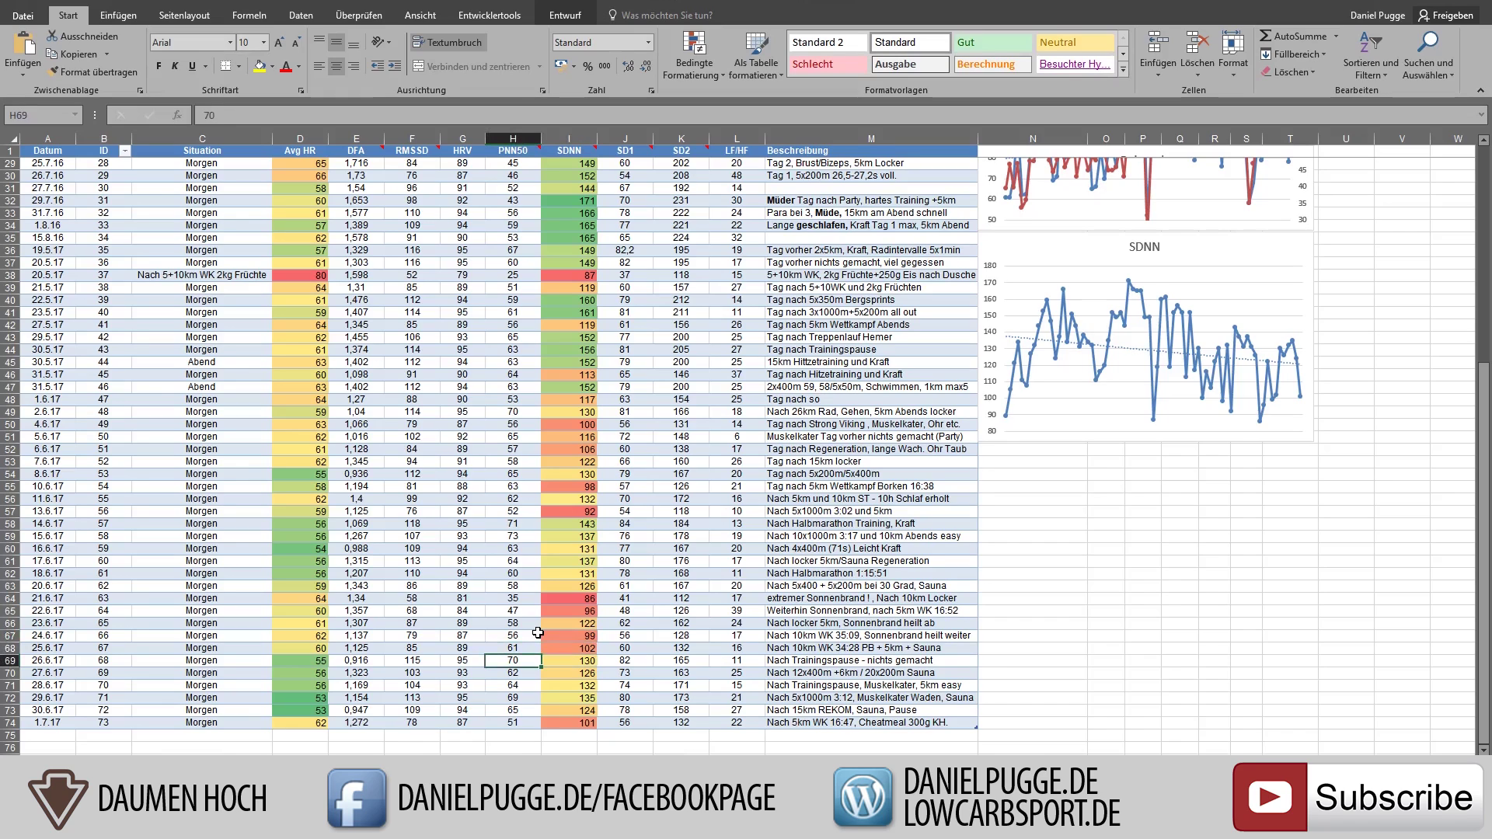
# Go through the 25.6.17 measurement, checking its SDNN, SD1 and average heart rate
pyautogui.press('Up')
pyautogui.press('Right')
pyautogui.press('Right')
pyautogui.press('Right')
pyautogui.press('Right')
pyautogui.press('Right')
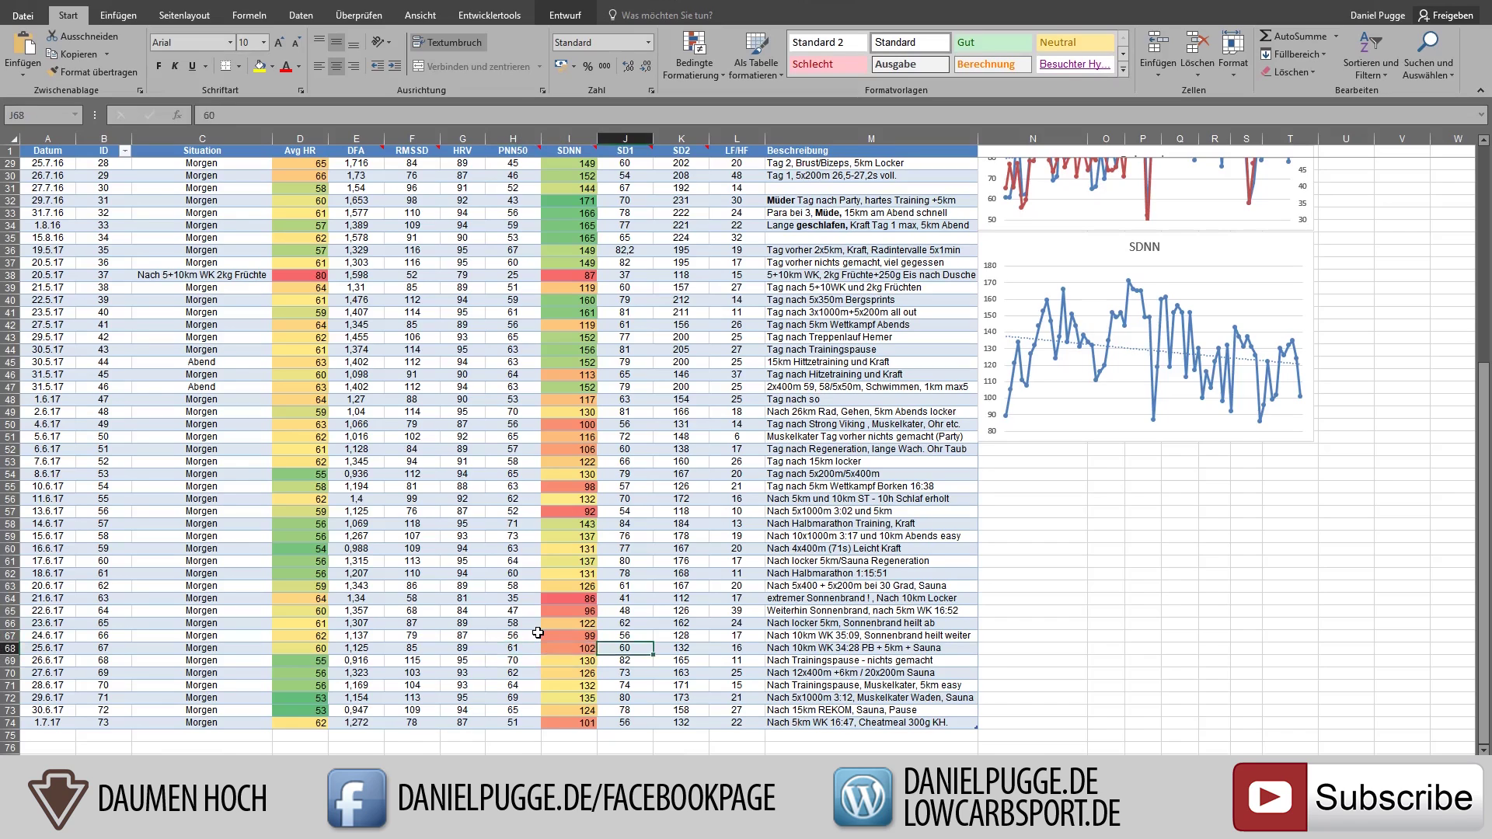
pyautogui.press('Left')
pyautogui.press('Left')
pyautogui.press('Left')
pyautogui.press('Left')
pyautogui.press('Left')
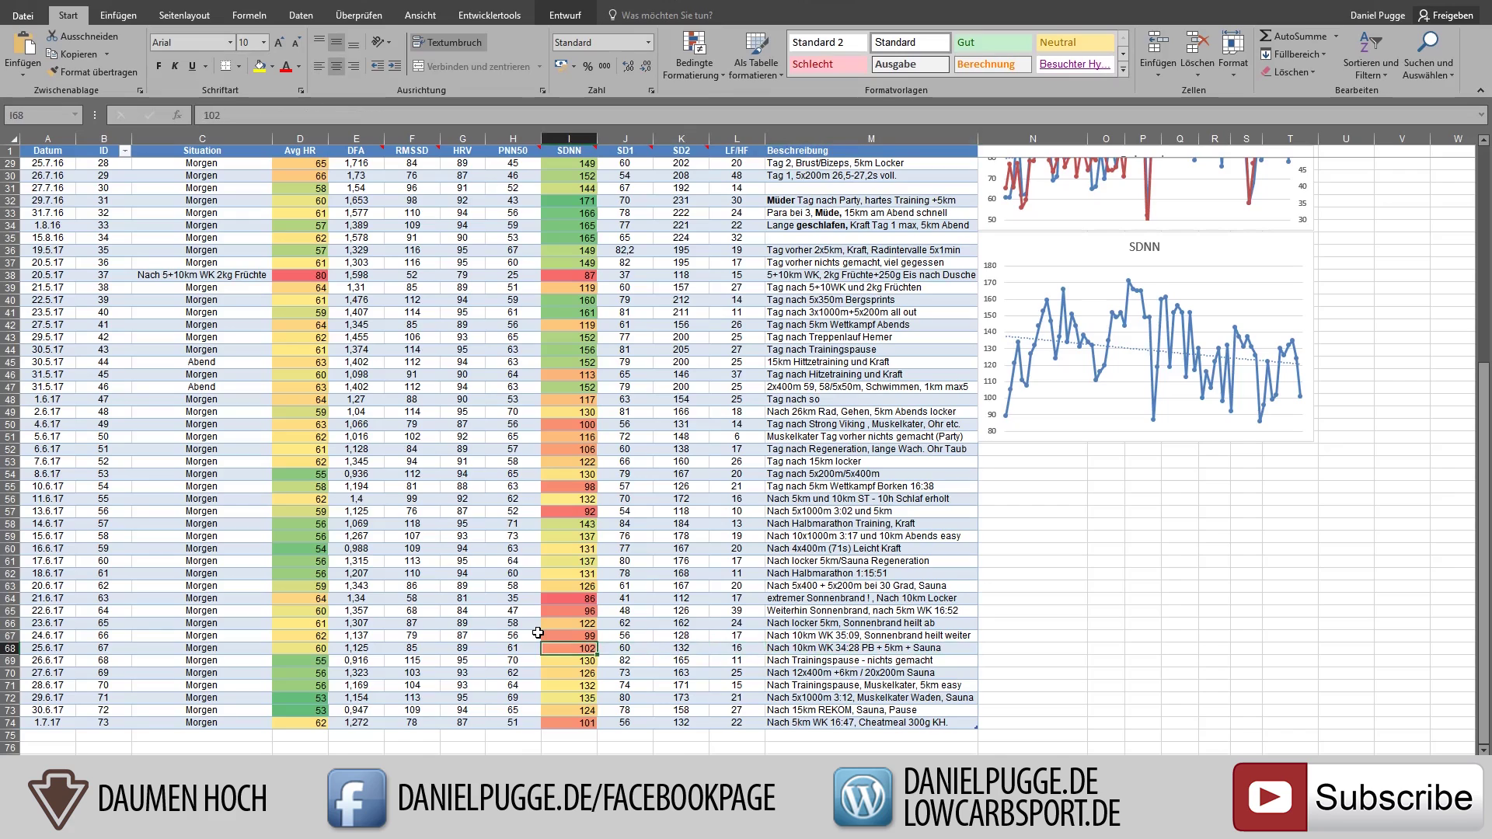
pyautogui.press('Left')
pyautogui.press('Left')
pyautogui.press('Left')
pyautogui.press('Left')
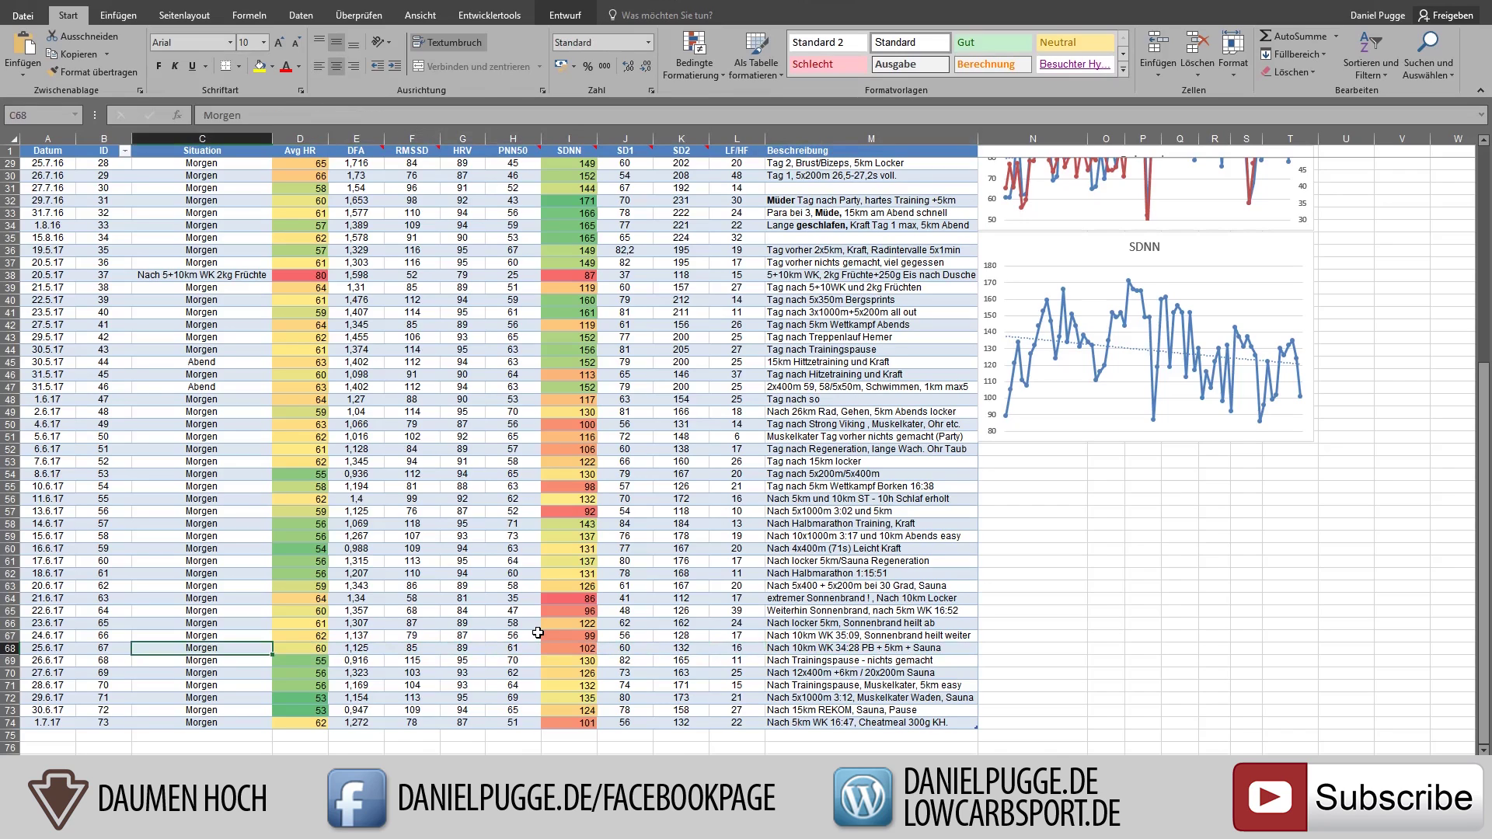
# Review the average heart rates from 26.6.17 to 29.6.17 and revisit the SDNN value for 21.6.17
pyautogui.press('Down')
pyautogui.press('Down')
pyautogui.press('Down')
pyautogui.press('Down')
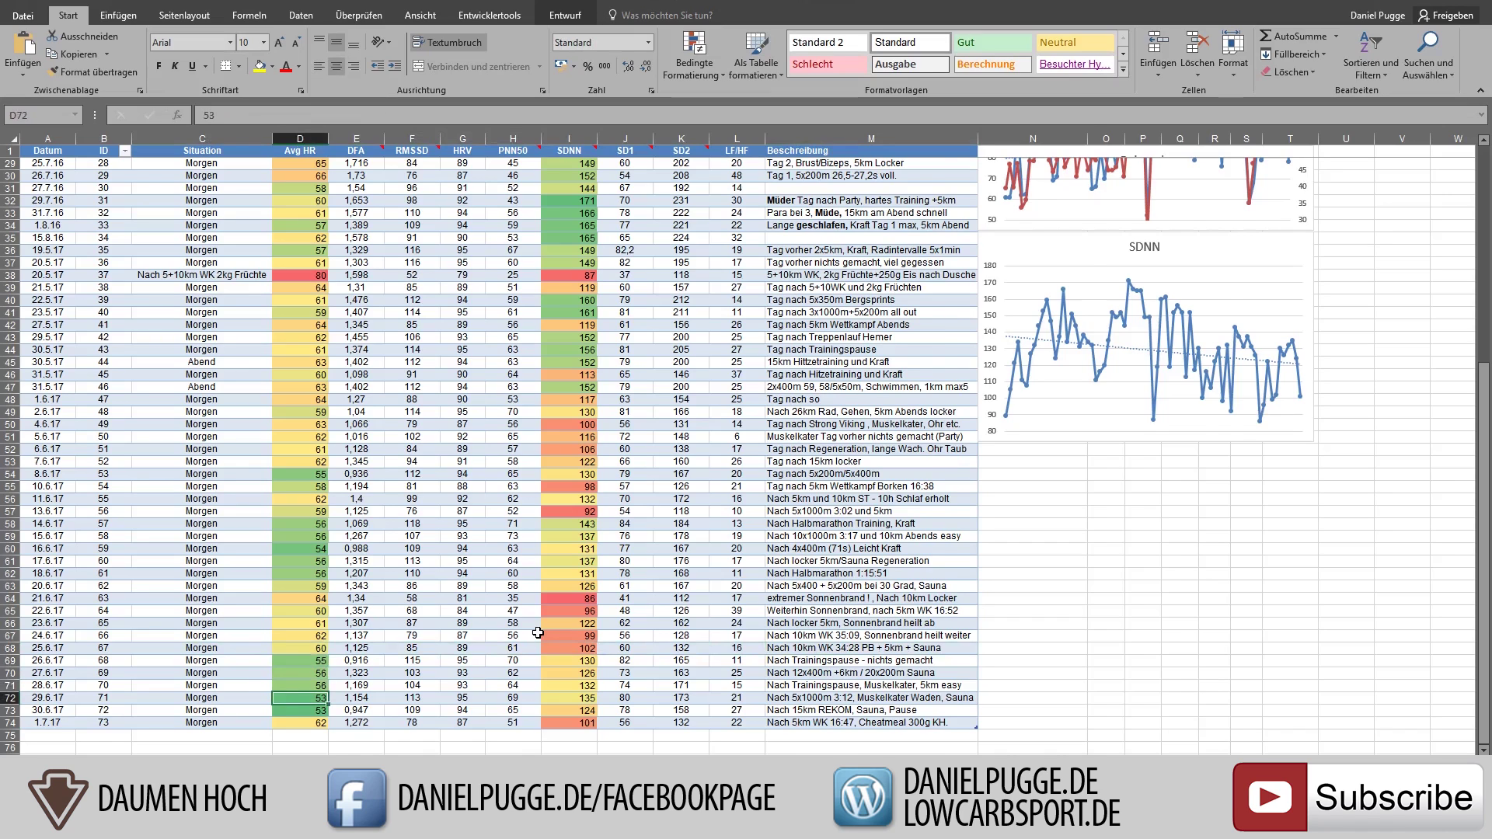
pyautogui.scroll(-3, 538, 632)
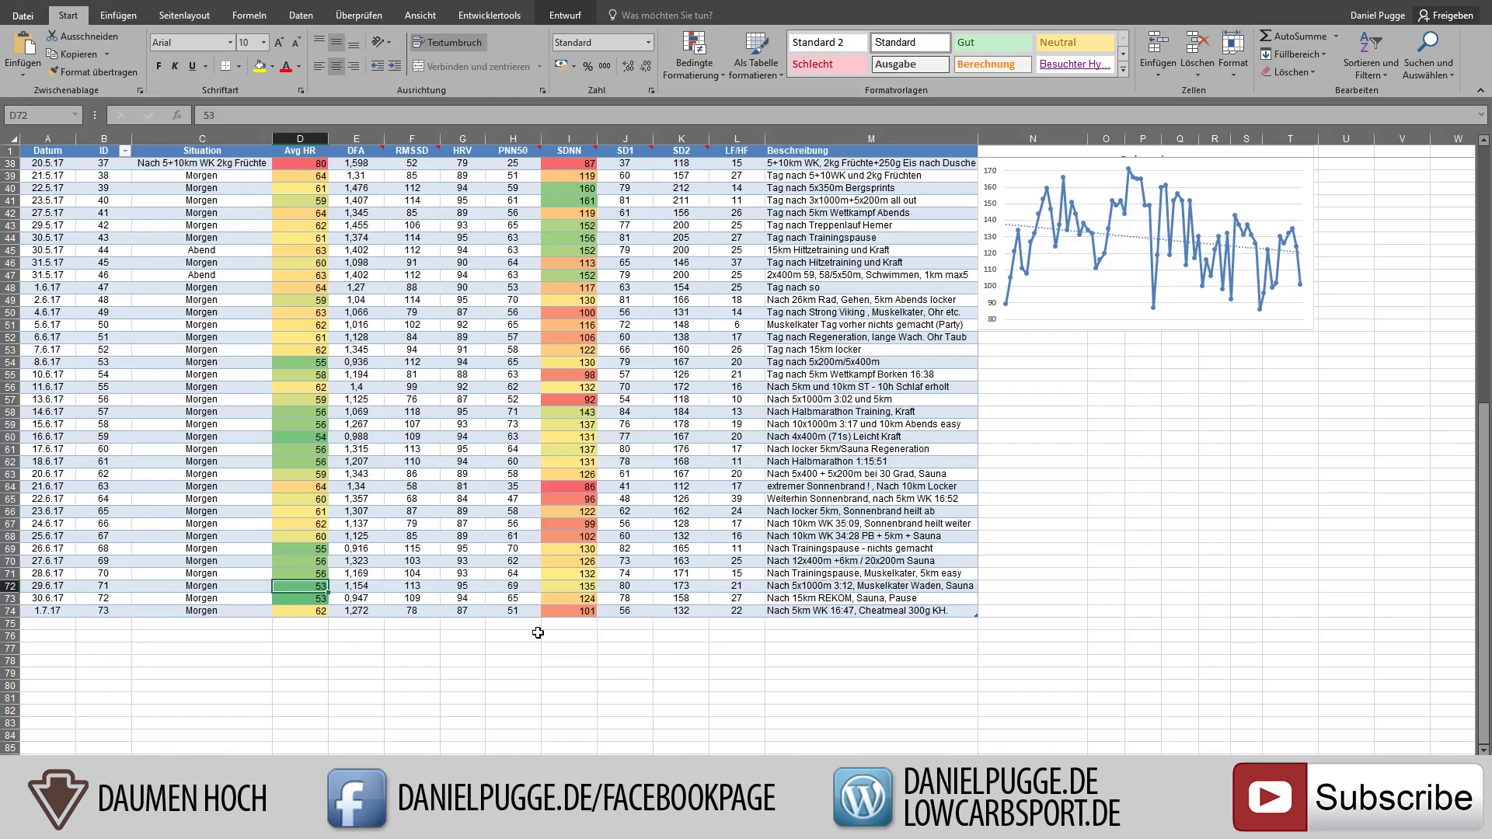
pyautogui.click(559, 488)
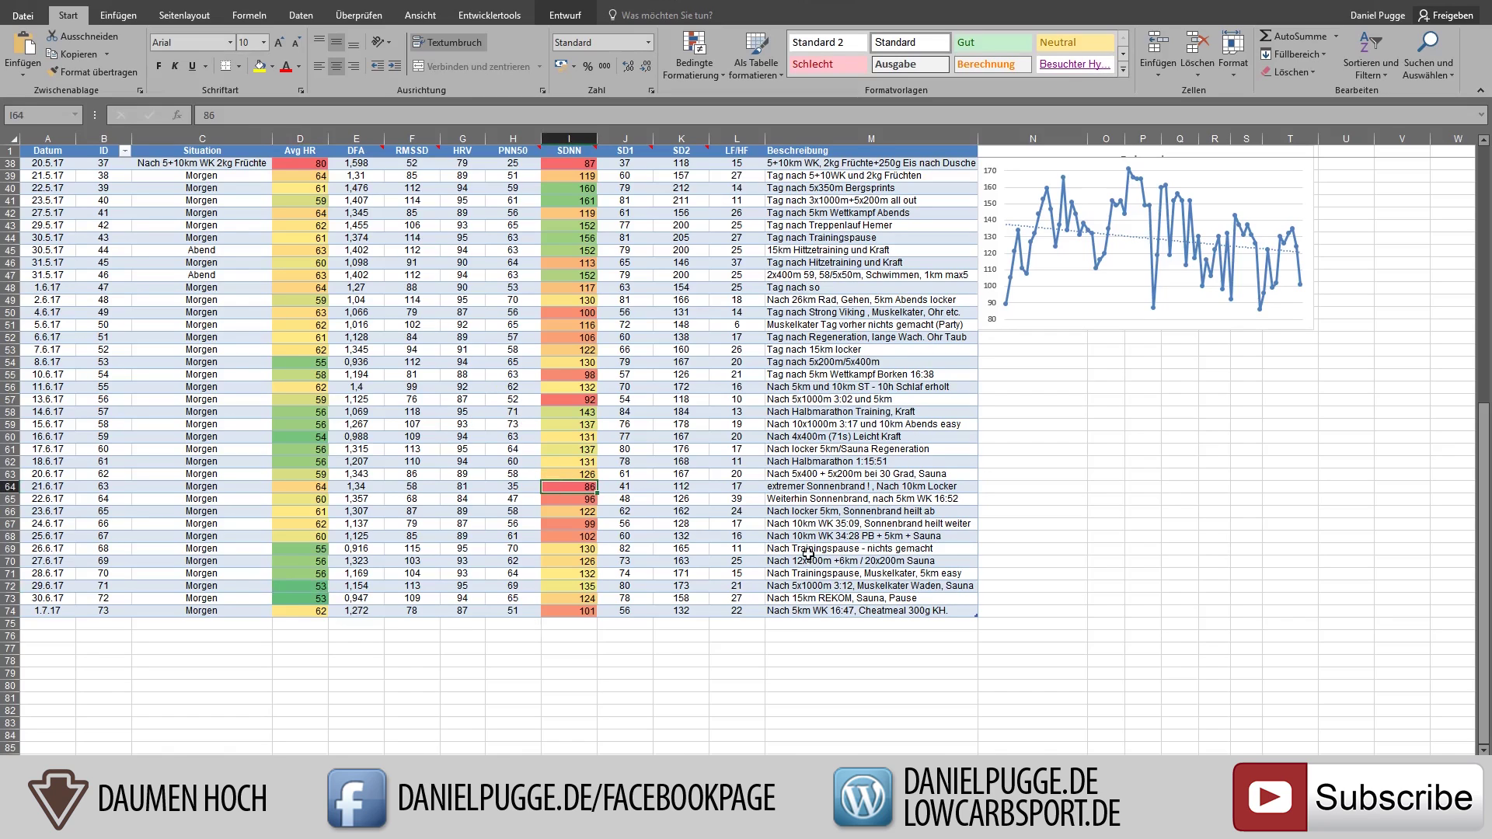
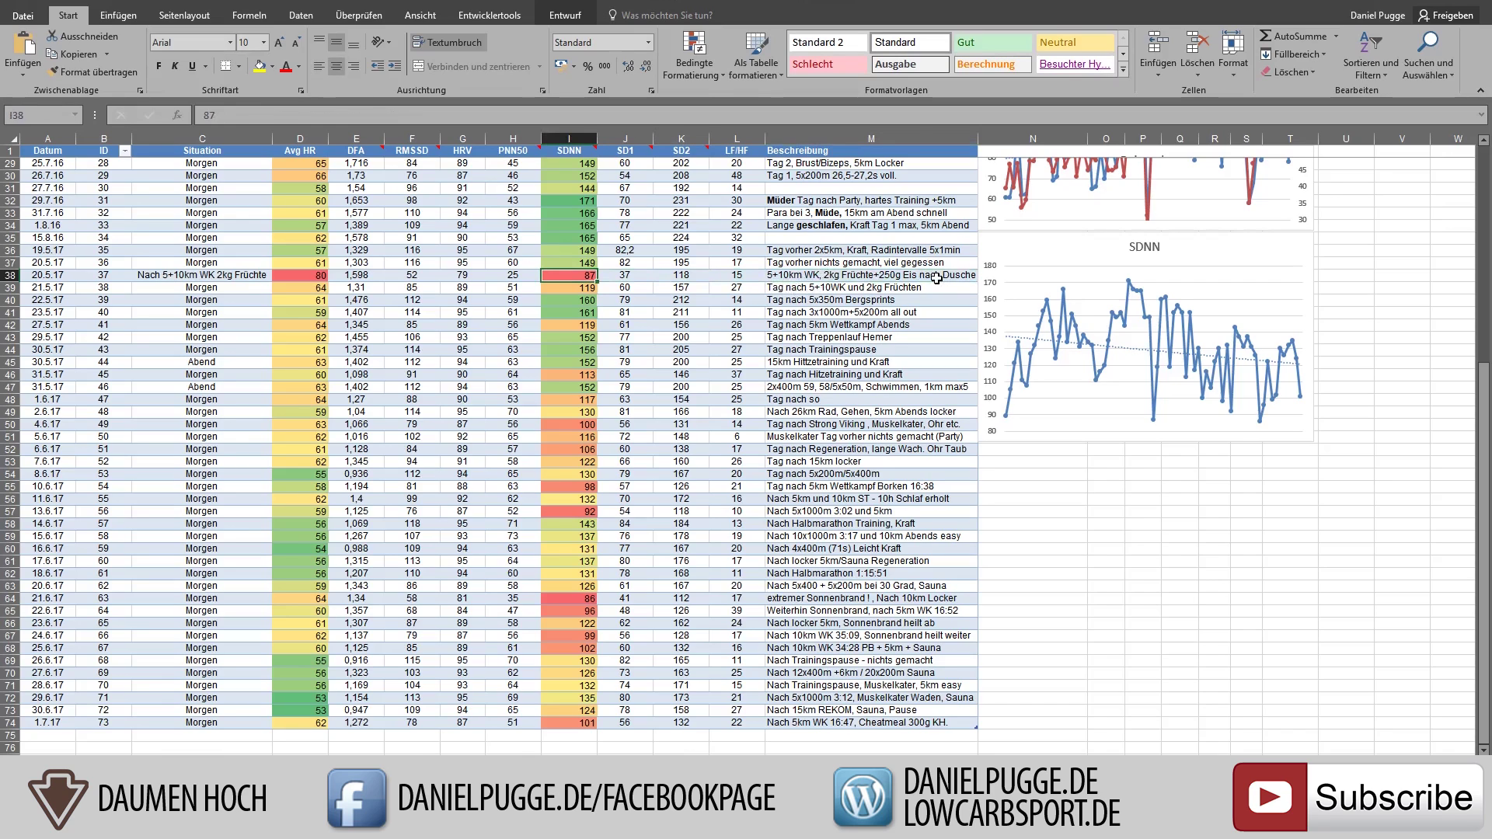
# Read the 21.5.17 training description and inspect that day's average heart rate and HRV
pyautogui.press('Down')
pyautogui.press('Right')
pyautogui.press('Right')
pyautogui.press('Right')
pyautogui.press('Right')
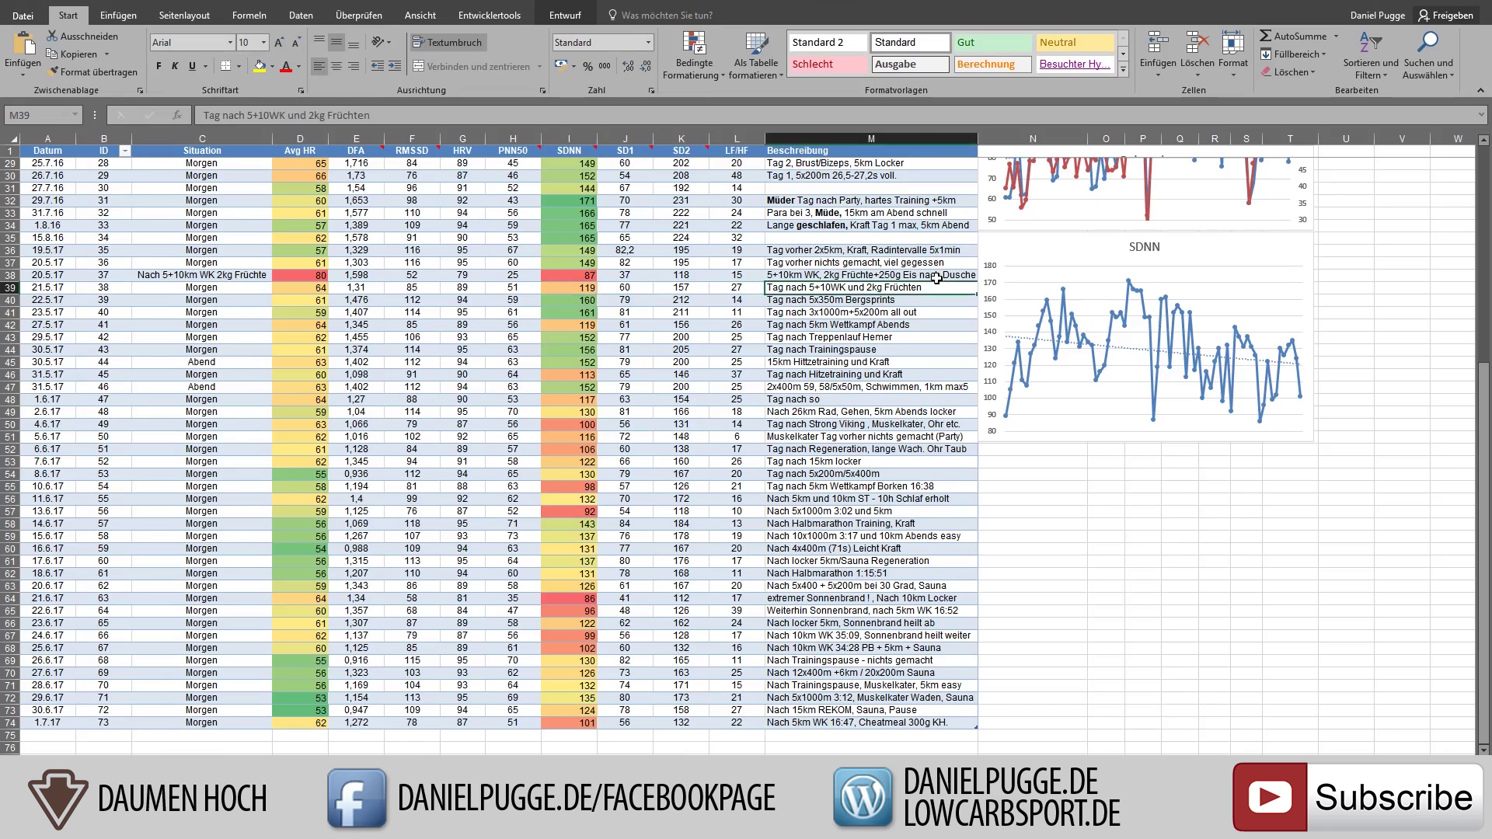
pyautogui.press('Left')
pyautogui.press('Left')
pyautogui.press('Left')
pyautogui.press('Left')
pyautogui.press('Left')
pyautogui.press('Left')
pyautogui.press('Left')
pyautogui.press('Left')
pyautogui.press('Left')
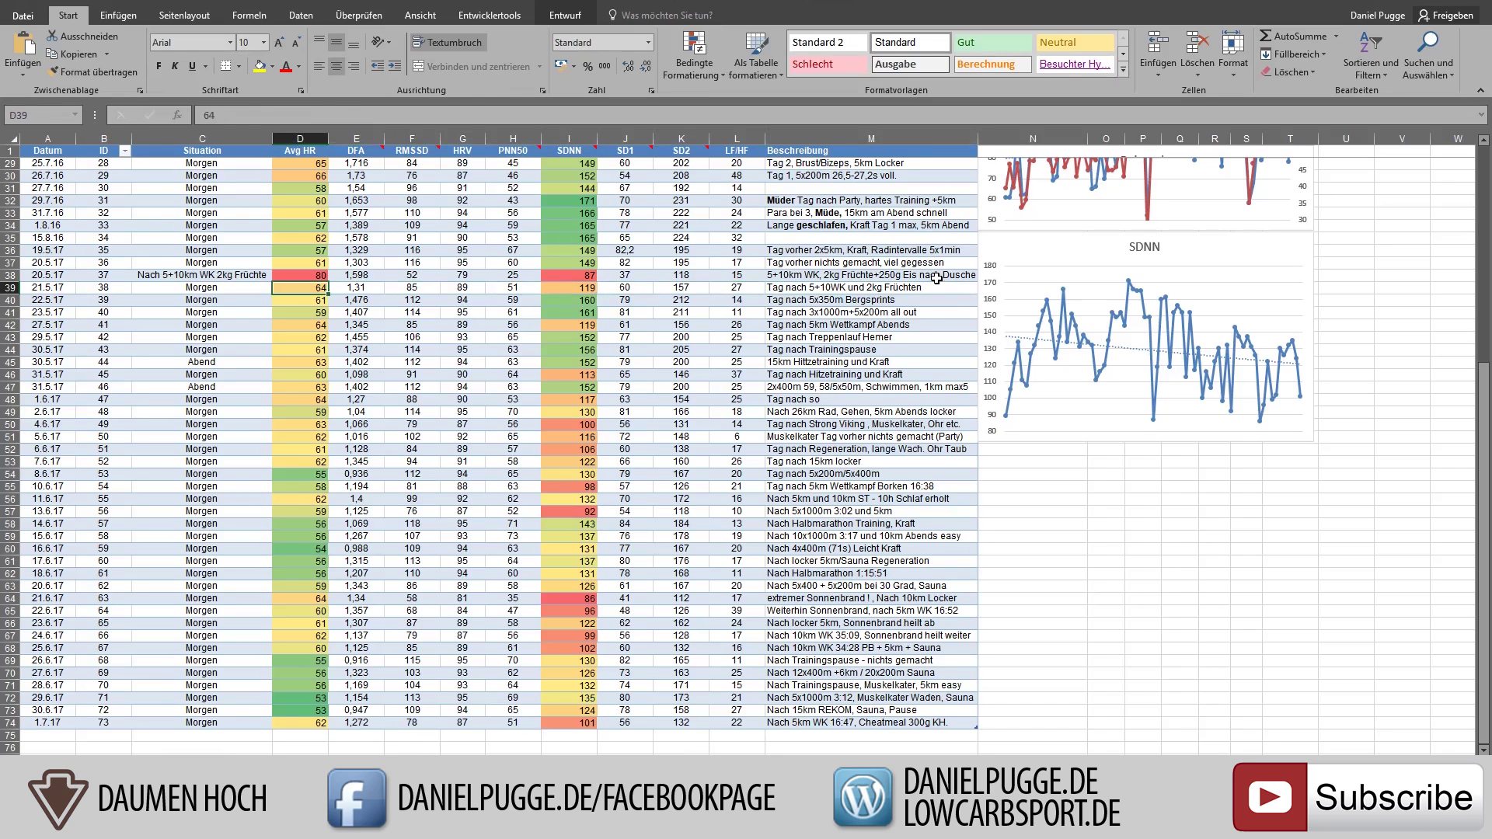
pyautogui.press('Right')
pyautogui.press('Right')
pyautogui.press('Right')
pyautogui.press('Right')
pyautogui.press('Right')
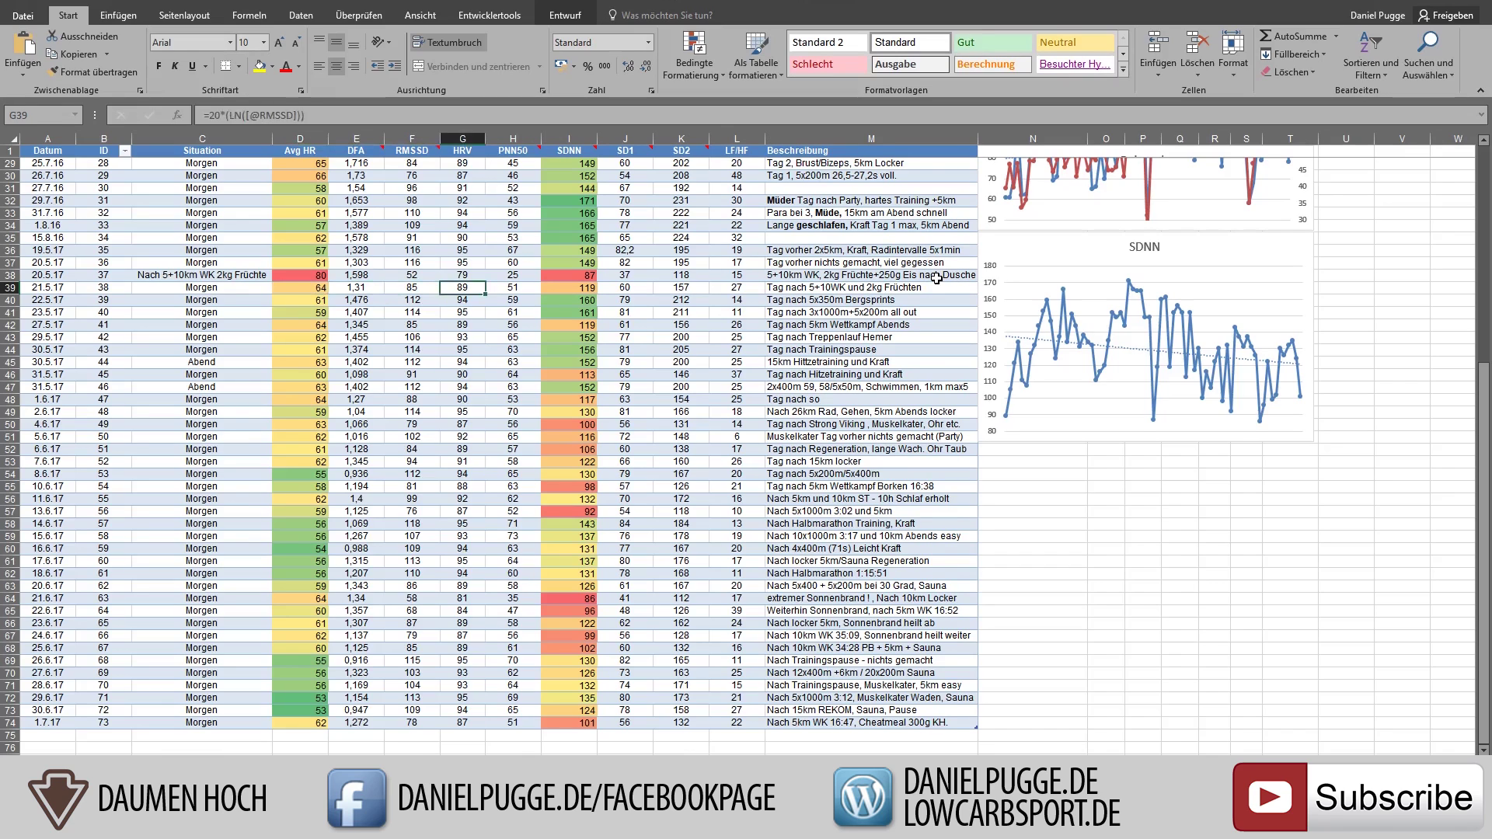
# Follow the SDNN values of the measurements from late May to 4.6.17
pyautogui.press('Down')
pyautogui.press('Down')
pyautogui.press('Down')
pyautogui.press('Down')
pyautogui.press('Down')
pyautogui.press('Down')
pyautogui.press('Down')
pyautogui.press('Down')
pyautogui.press('Down')
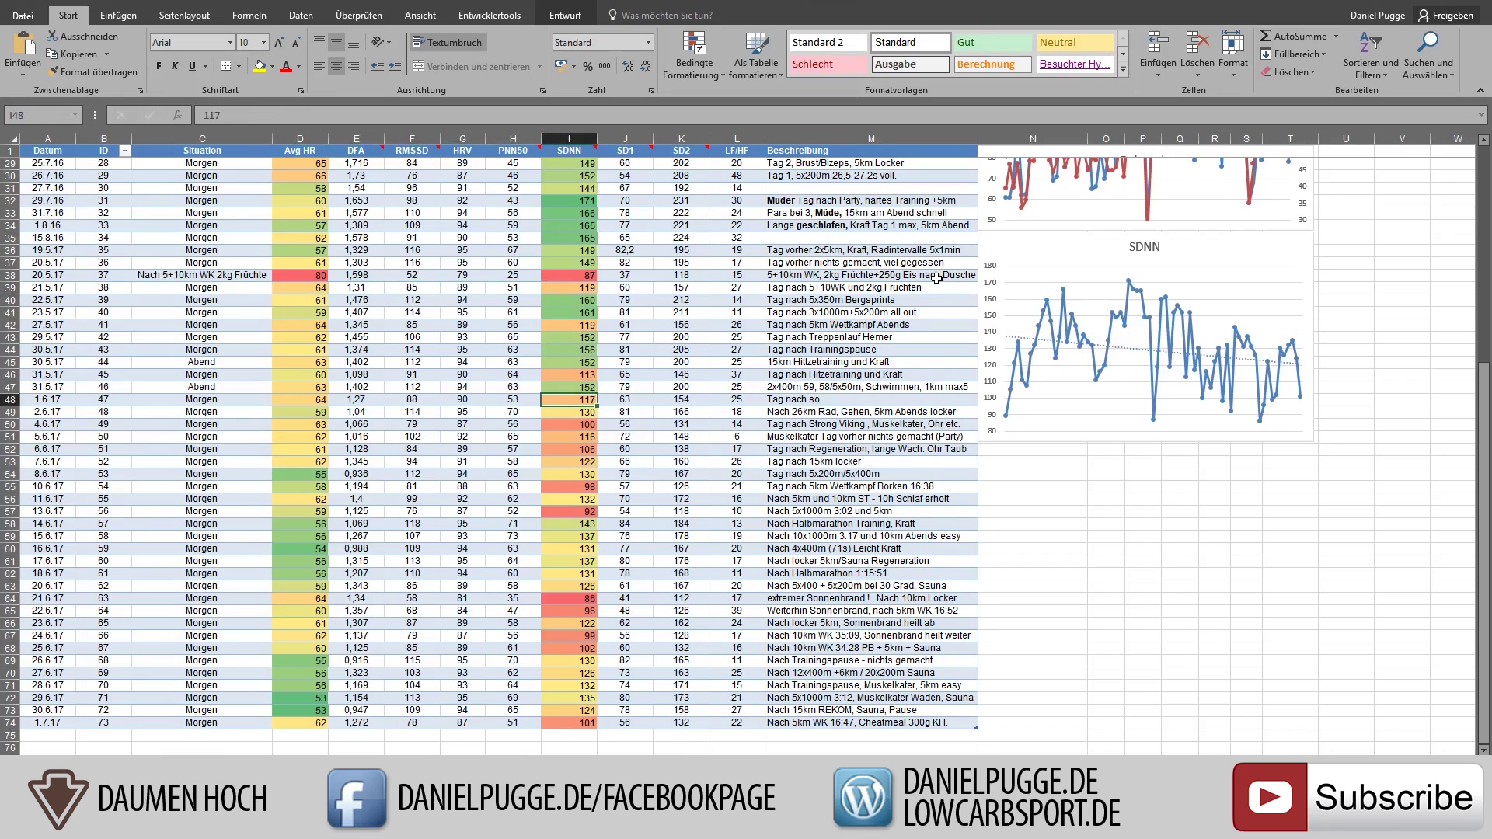
pyautogui.press('Down')
pyautogui.press('Down')
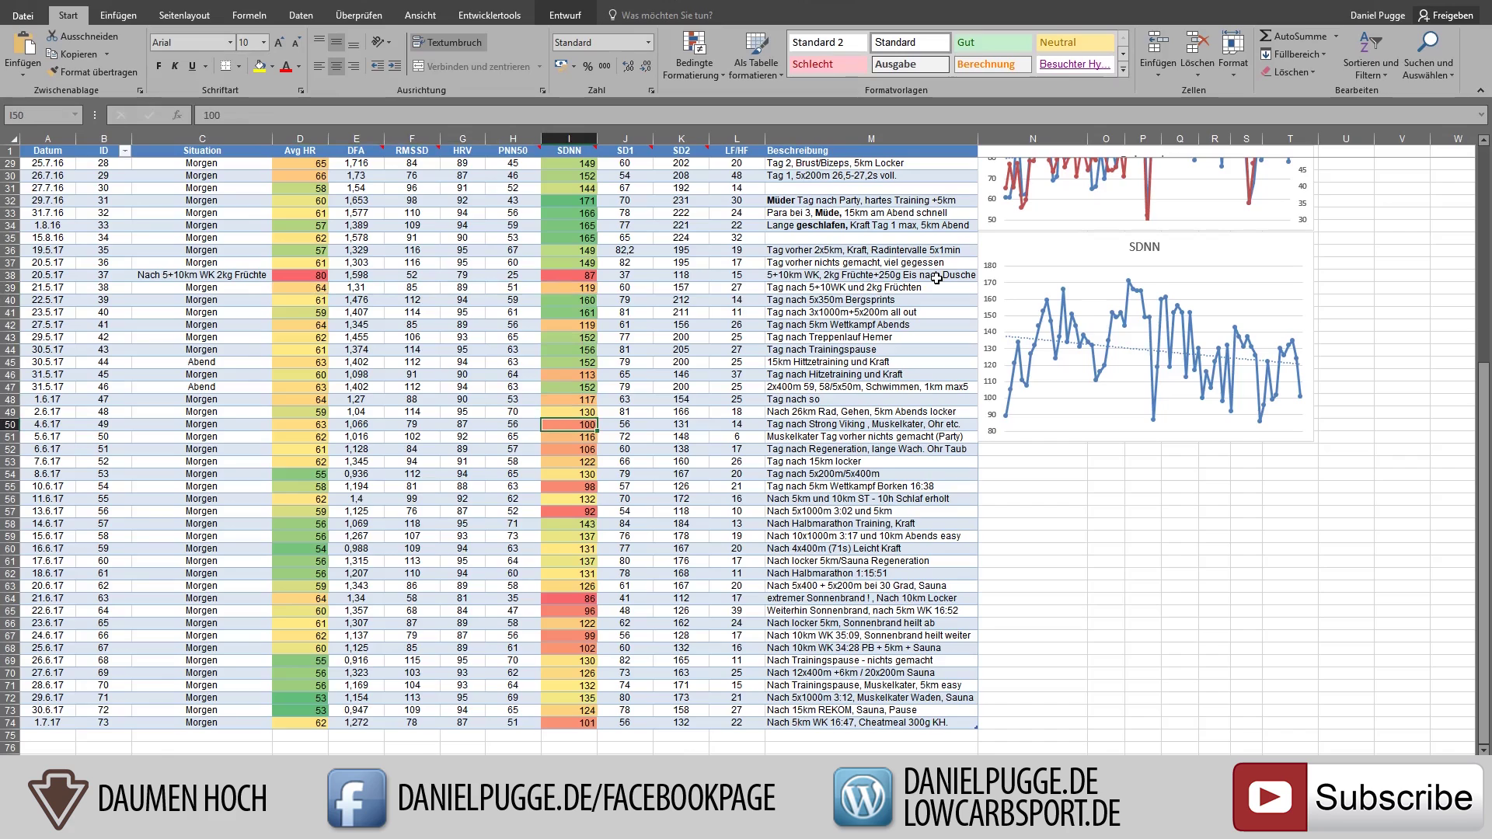
# Read the training description for 4.6.17 and relate it to that day's SDNN
pyautogui.click(812, 424)
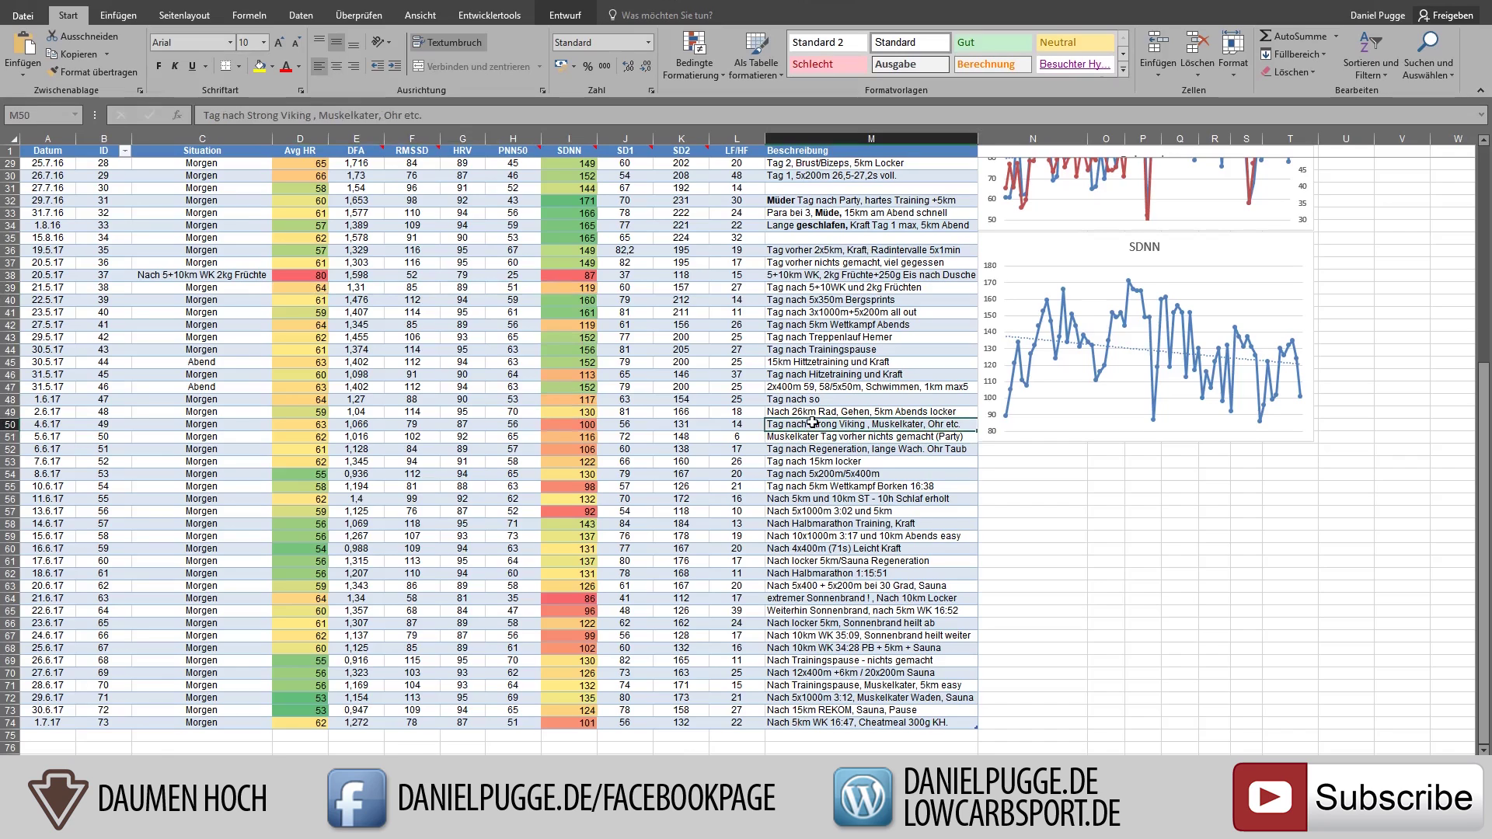
pyautogui.press('Left')
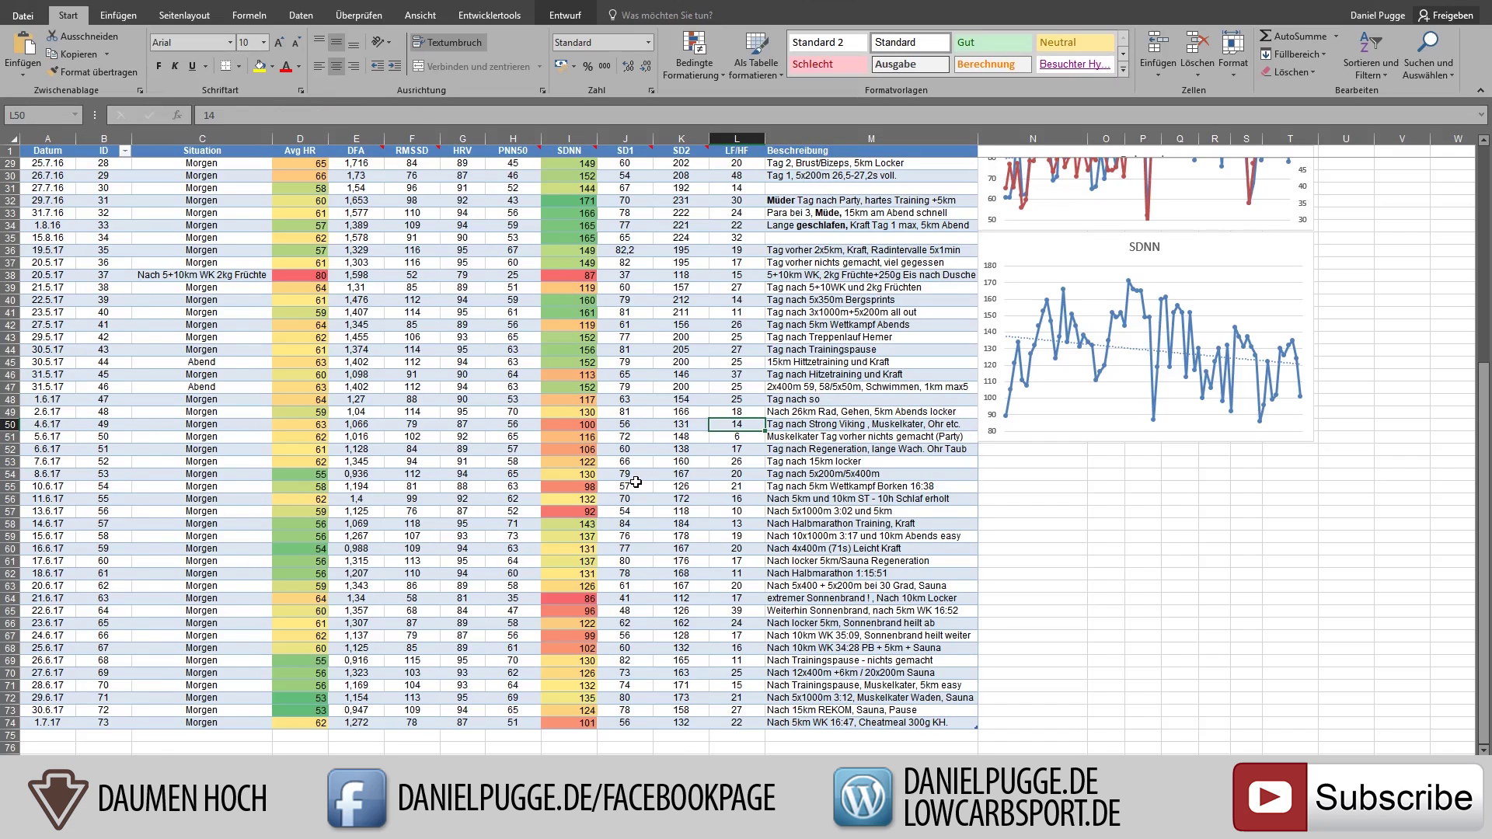
pyautogui.press('Left')
pyautogui.press('Left')
pyautogui.press('Left')
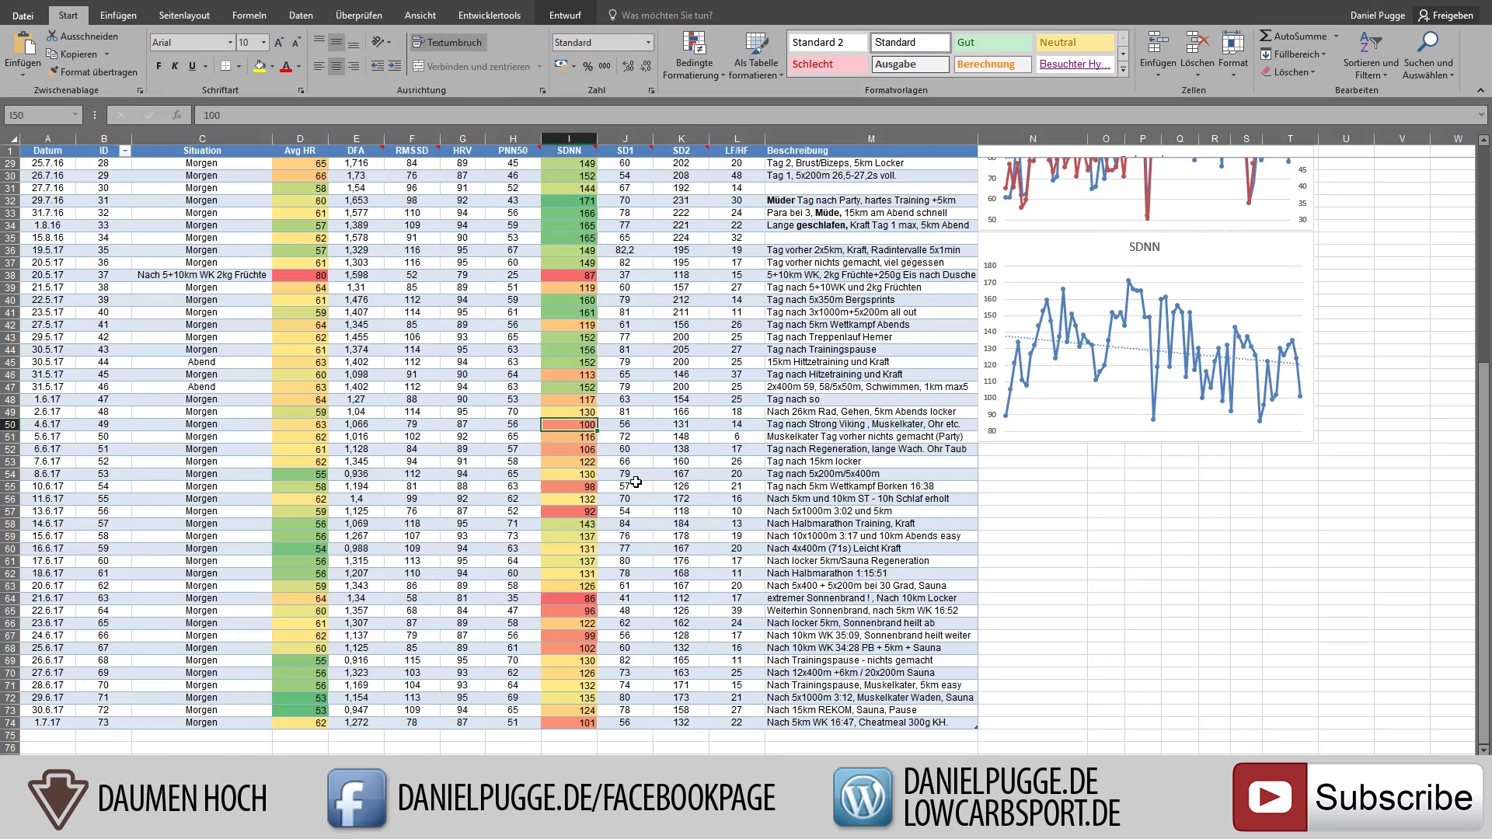
# Follow the SDNN values from 5.6.17 to 10.6.17 and read the 10.6.17 race description
pyautogui.press('Down')
pyautogui.press('Down')
pyautogui.press('Down')
pyautogui.press('Down')
pyautogui.press('Down')
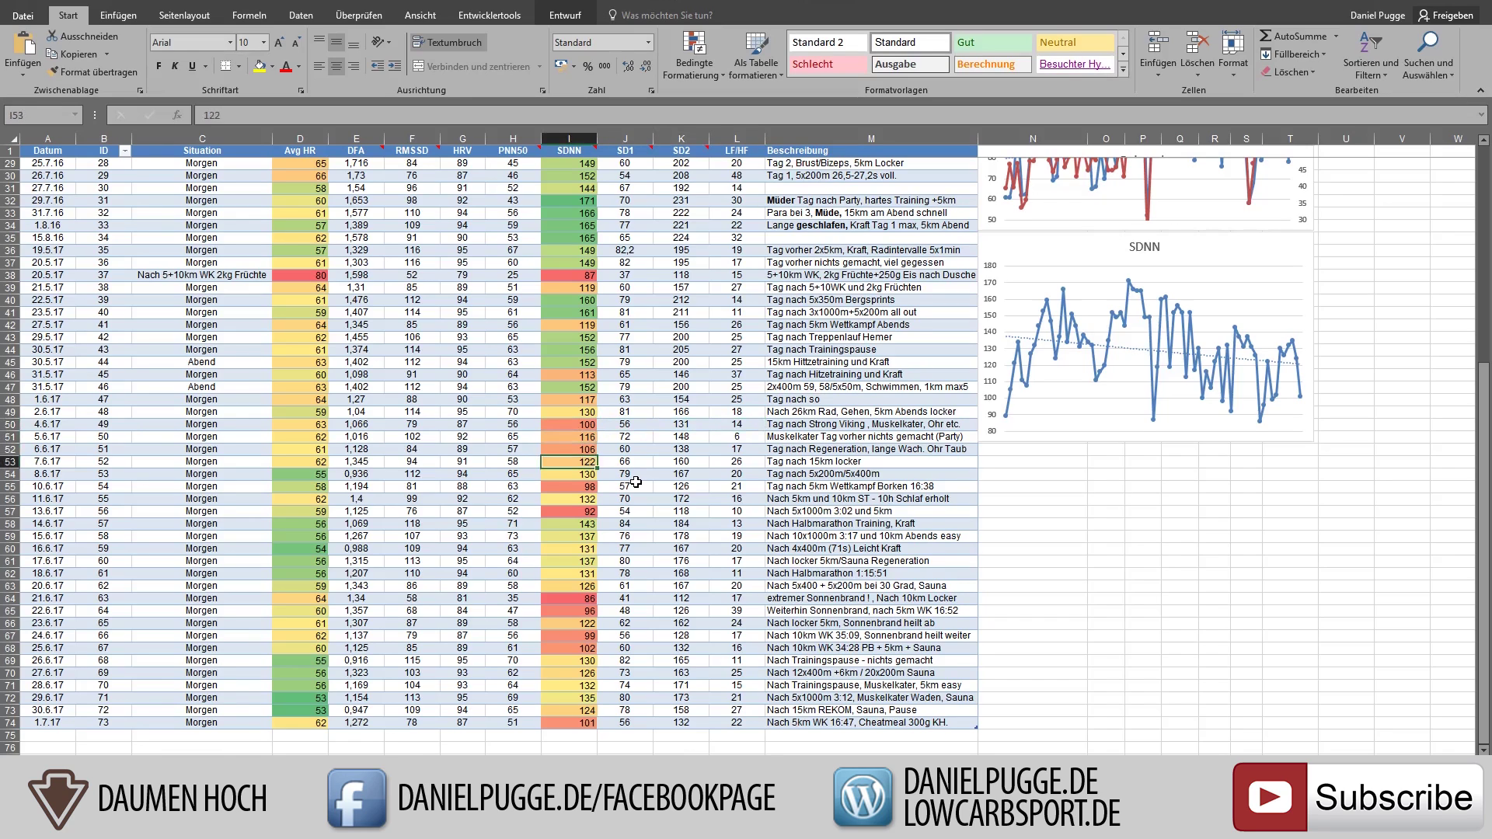
pyautogui.press('Right')
pyautogui.press('Right')
pyautogui.press('Right')
pyautogui.press('Right')
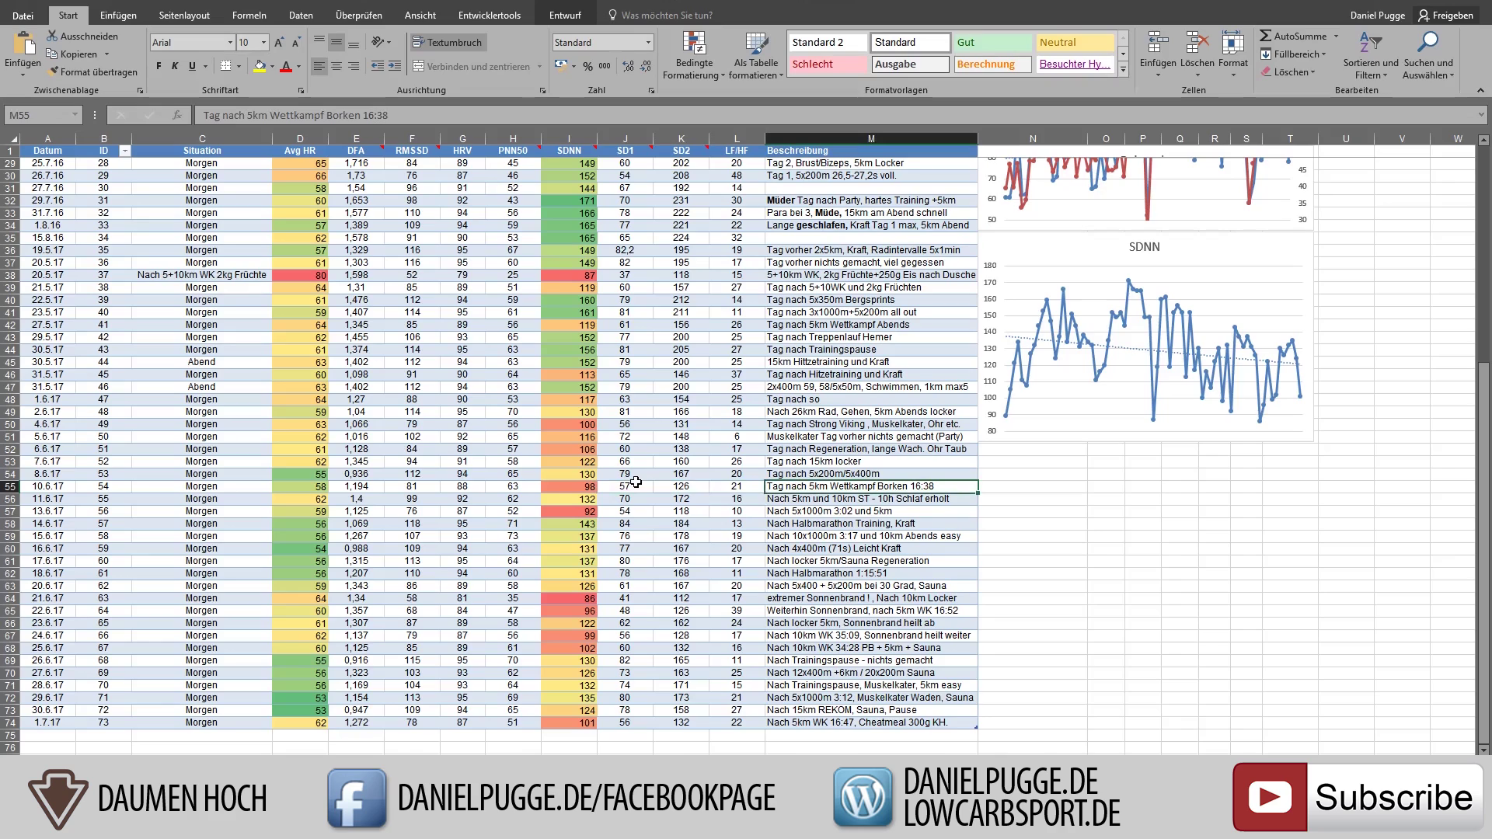
# Compare the SDNN values of the measurements from 11.6.17 to 14.6.17
pyautogui.press('Left')
pyautogui.press('Down')
pyautogui.press('Left')
pyautogui.press('Left')
pyautogui.press('Left')
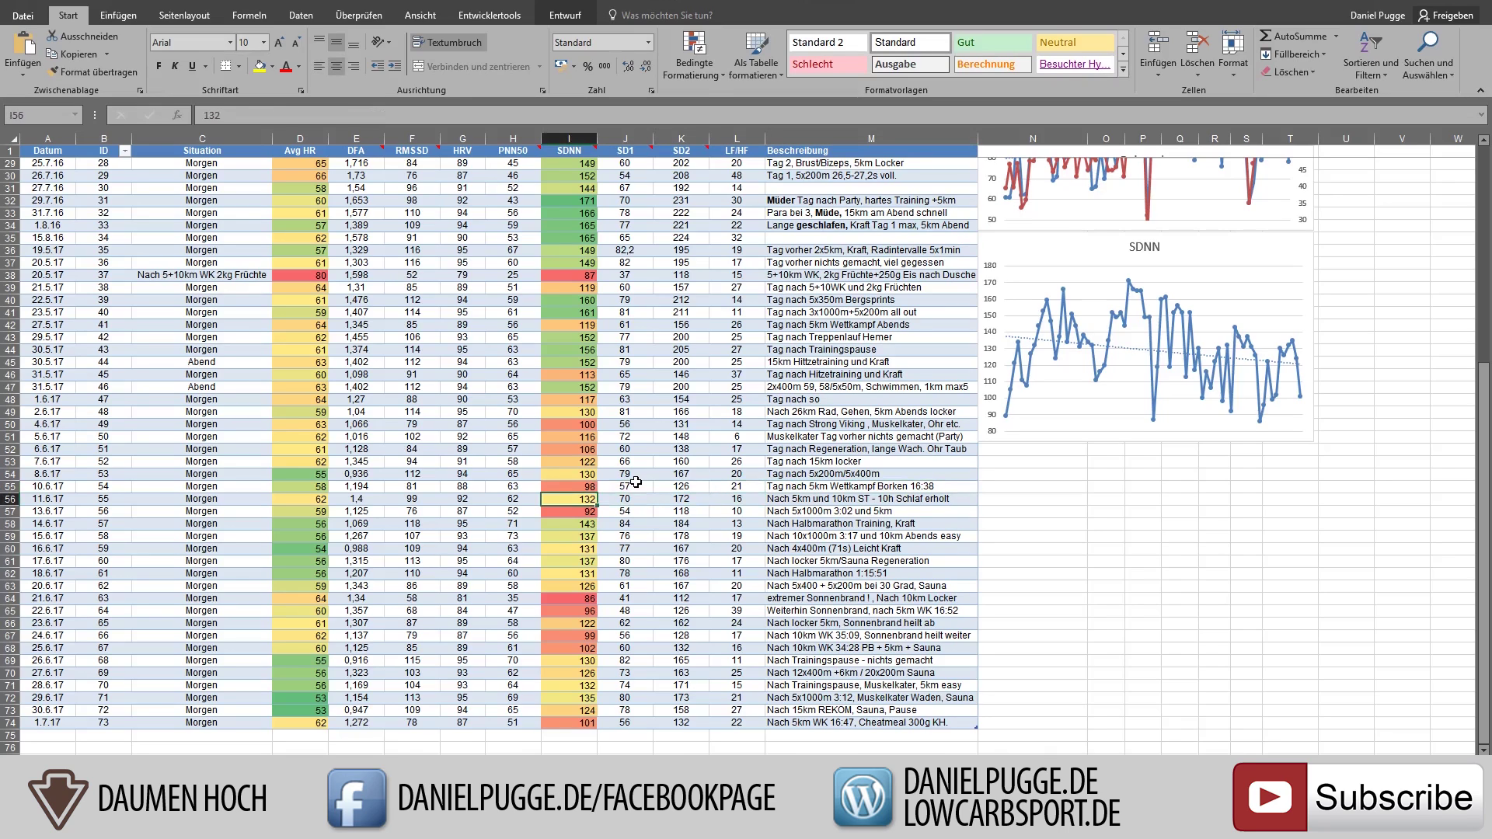
pyautogui.press('Down')
pyautogui.press('Down')
pyautogui.press('Down')
pyautogui.press('Down')
pyautogui.press('Down')
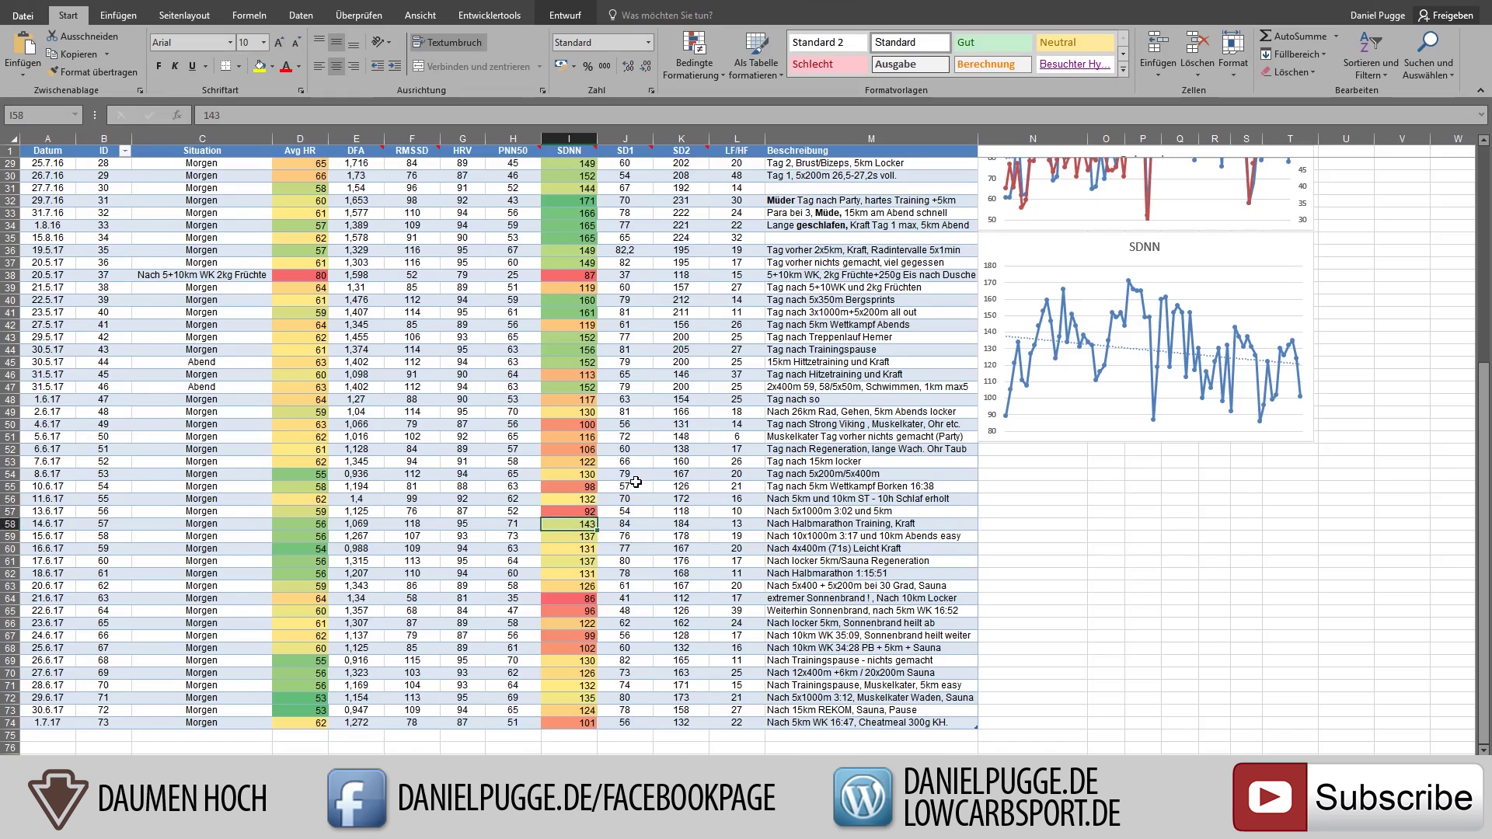
# Read the training descriptions for 13.6.17 and 14.6.17 and relate the first one to its SDNN value
pyautogui.press('Up')
pyautogui.press('Up')
pyautogui.press('Up')
pyautogui.press('Up')
pyautogui.press('Right')
pyautogui.press('Right')
pyautogui.press('Right')
pyautogui.press('Right')
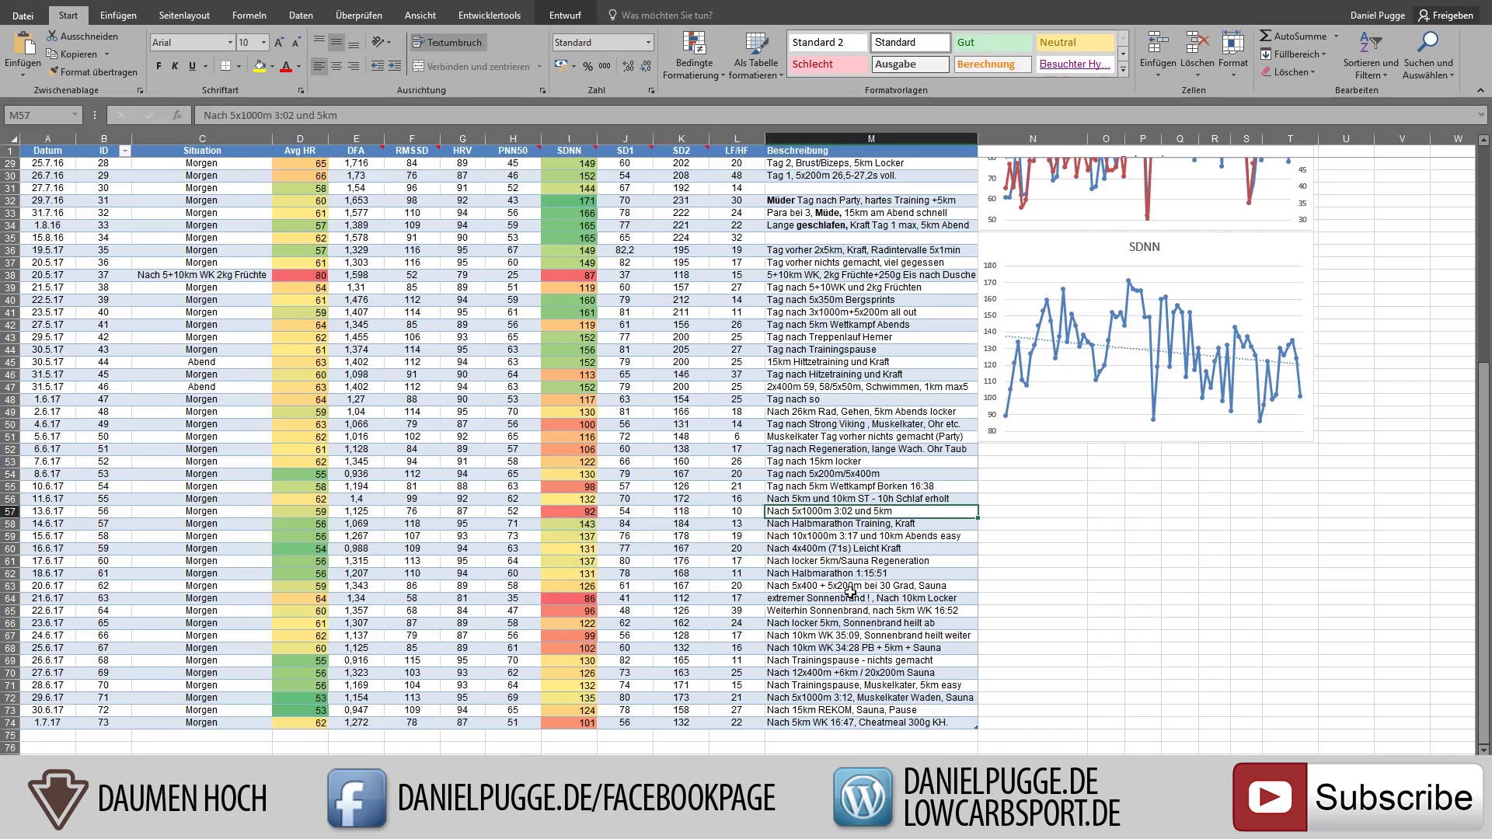
pyautogui.press('Left')
pyautogui.press('Left')
pyautogui.press('Left')
pyautogui.press('Left')
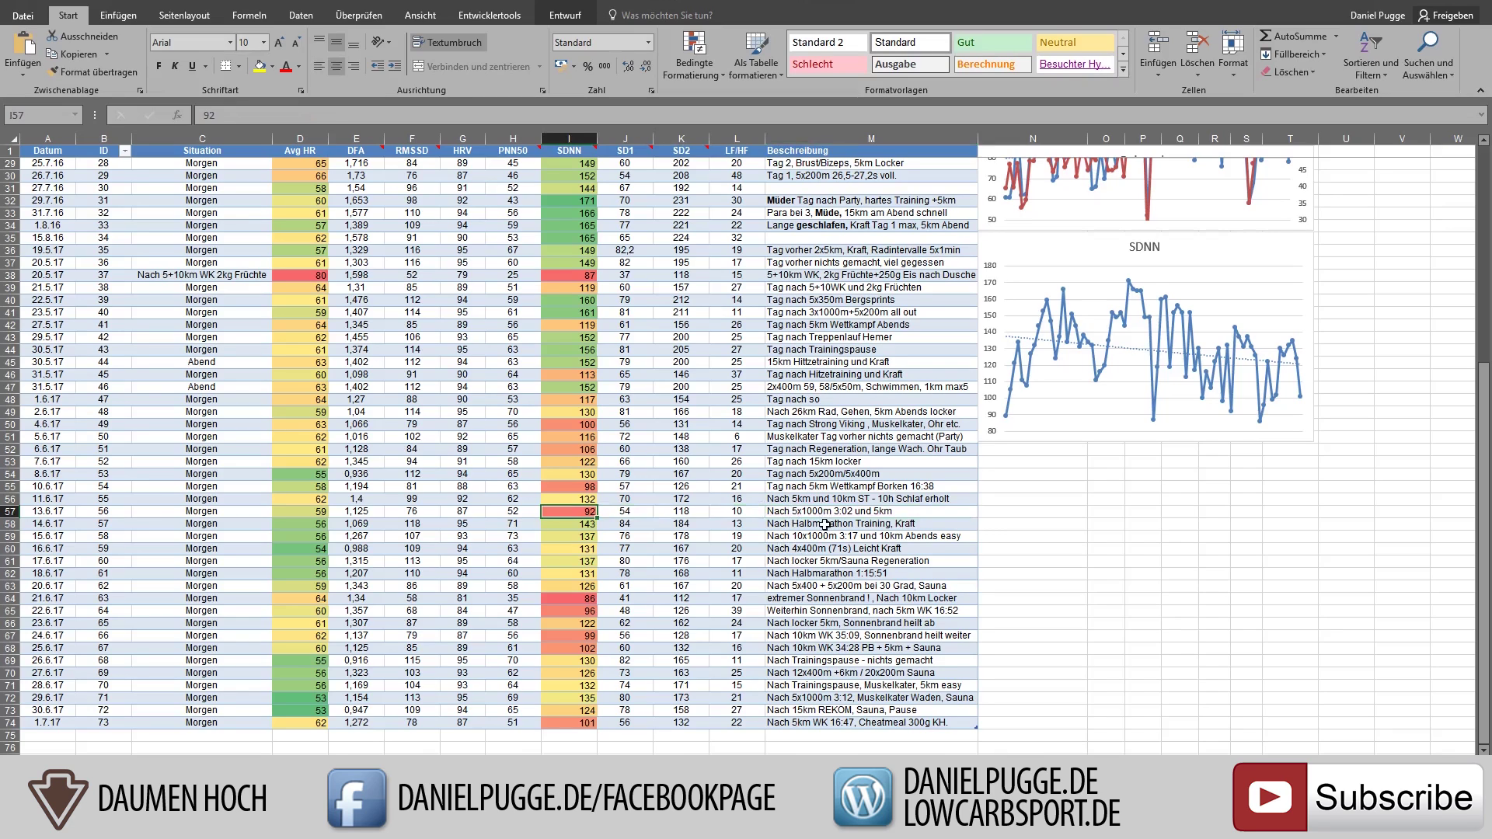
pyautogui.click(798, 525)
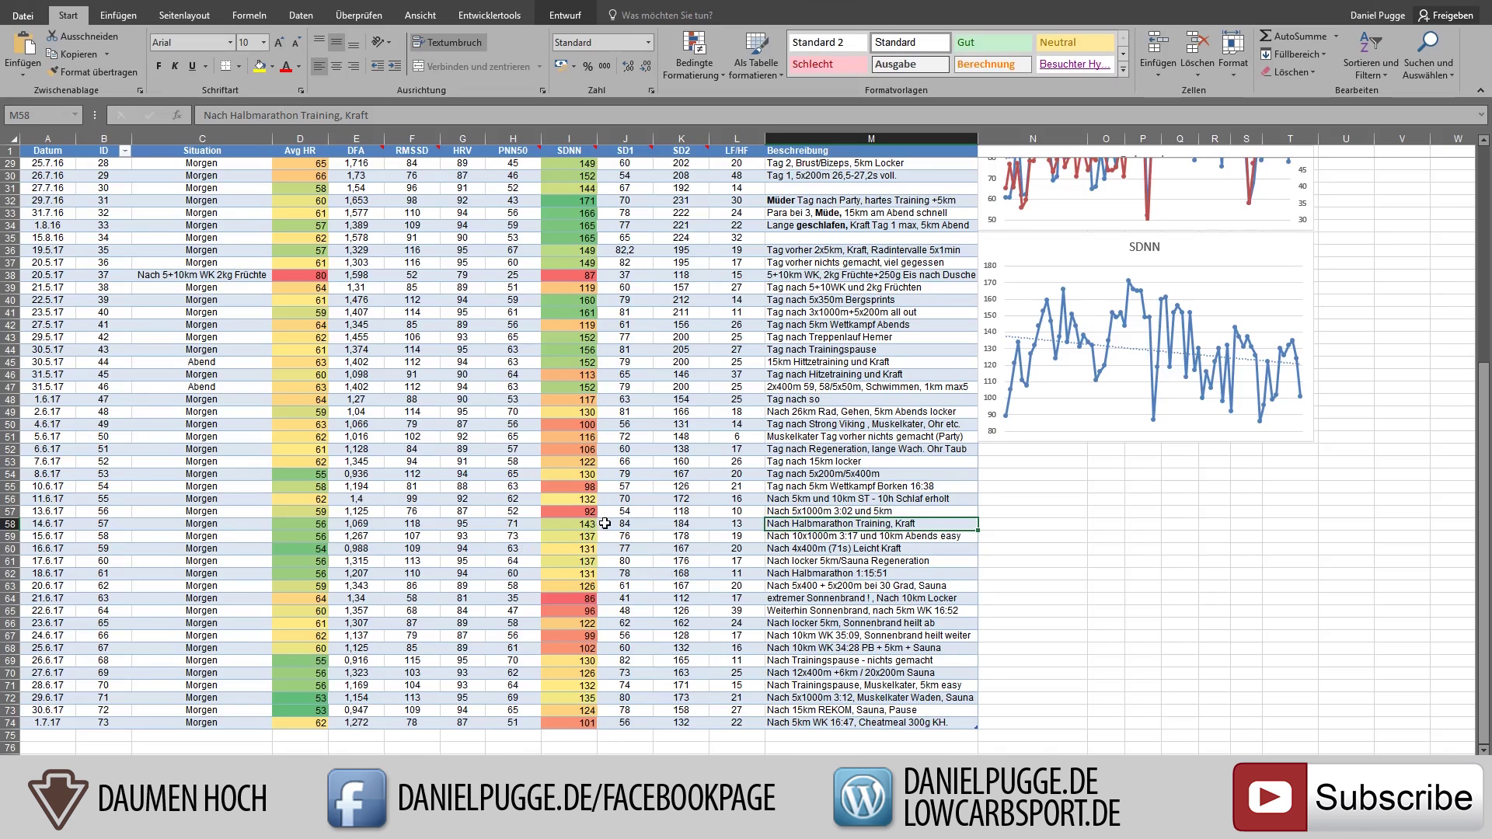
# Read the training description for 15.6.17 and go back to the SDNN value of 14.6.17
pyautogui.click(771, 538)
pyautogui.press('Left')
pyautogui.press('Left')
pyautogui.press('Left')
pyautogui.press('Left')
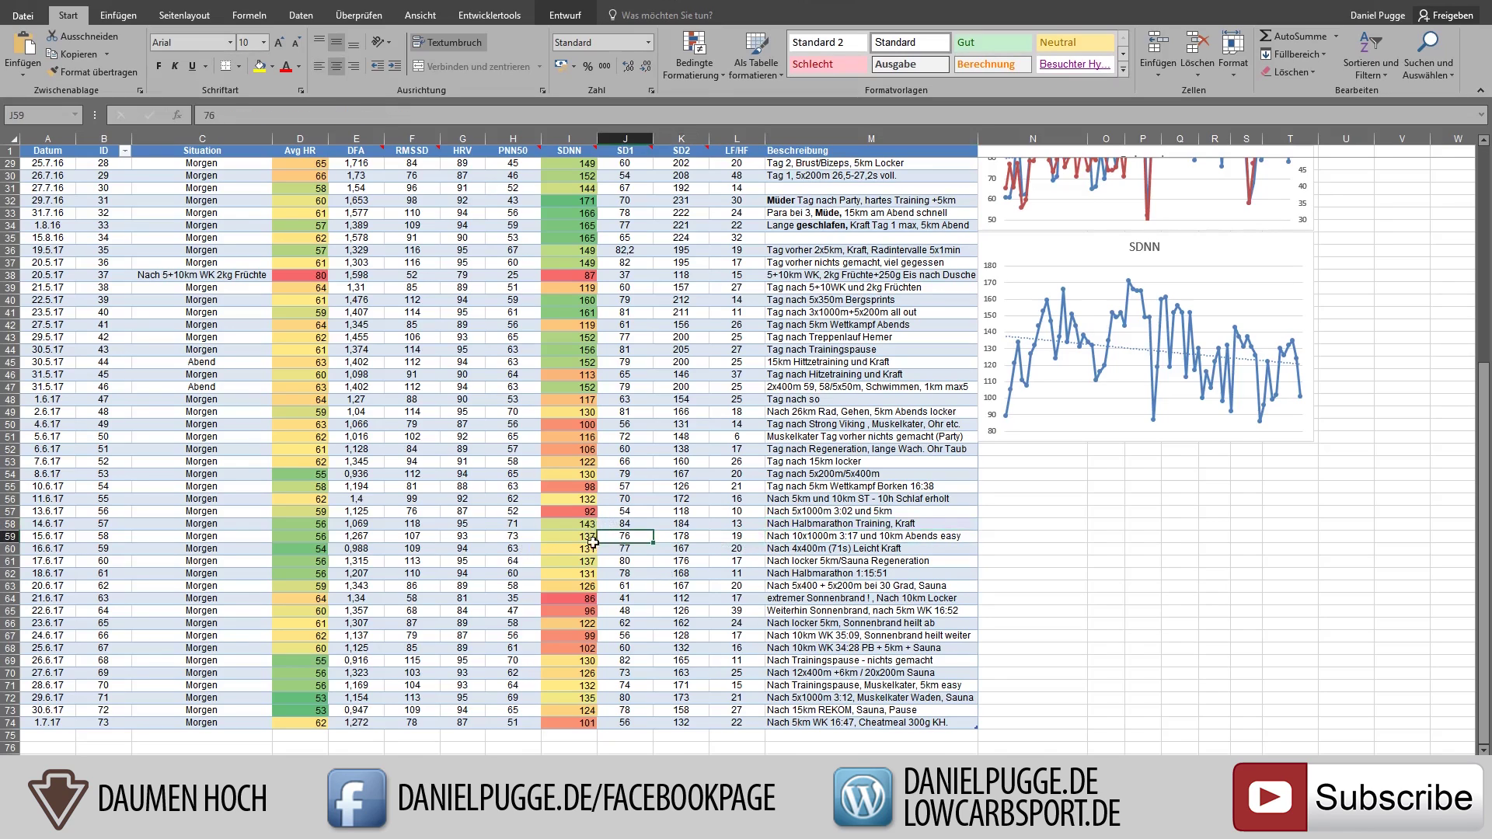
pyautogui.press('Up')
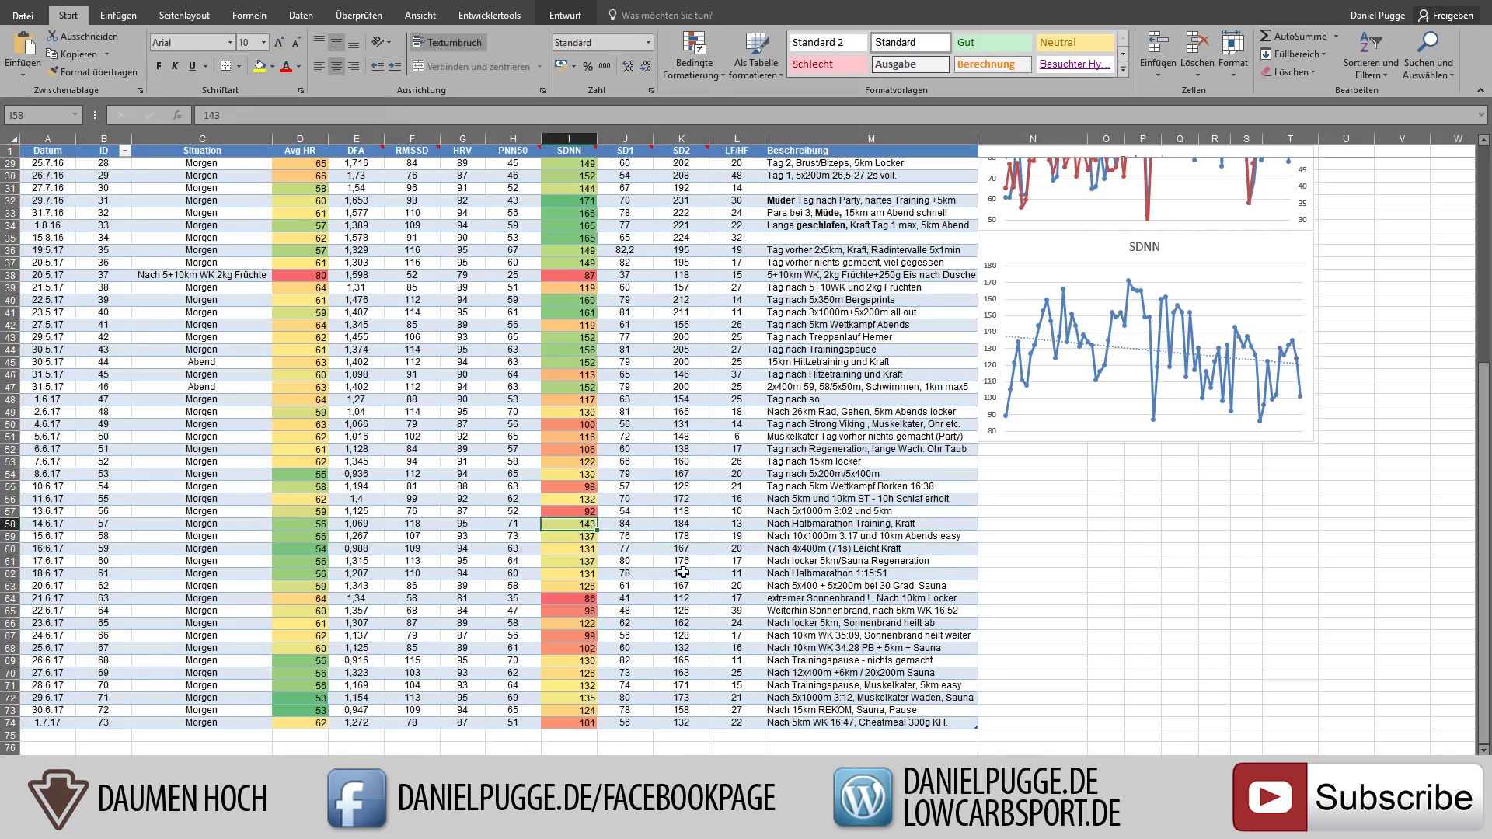
# Compare the SDNN value of 13.6.17 with that of 21.6.17
pyautogui.scroll(-3, 677, 581)
pyautogui.scroll(3, 672, 575)
pyautogui.click(577, 512)
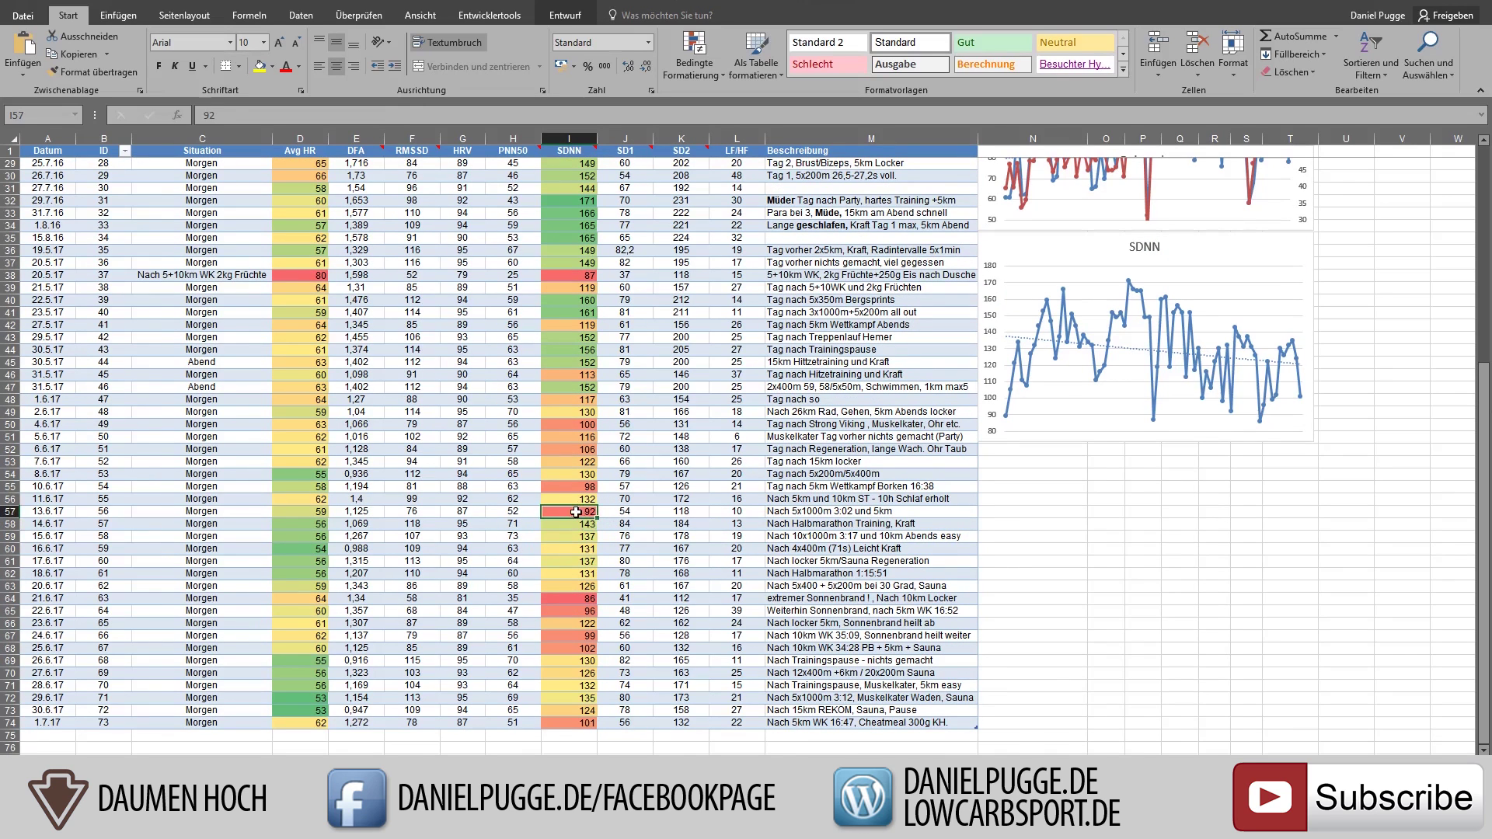
pyautogui.click(582, 598)
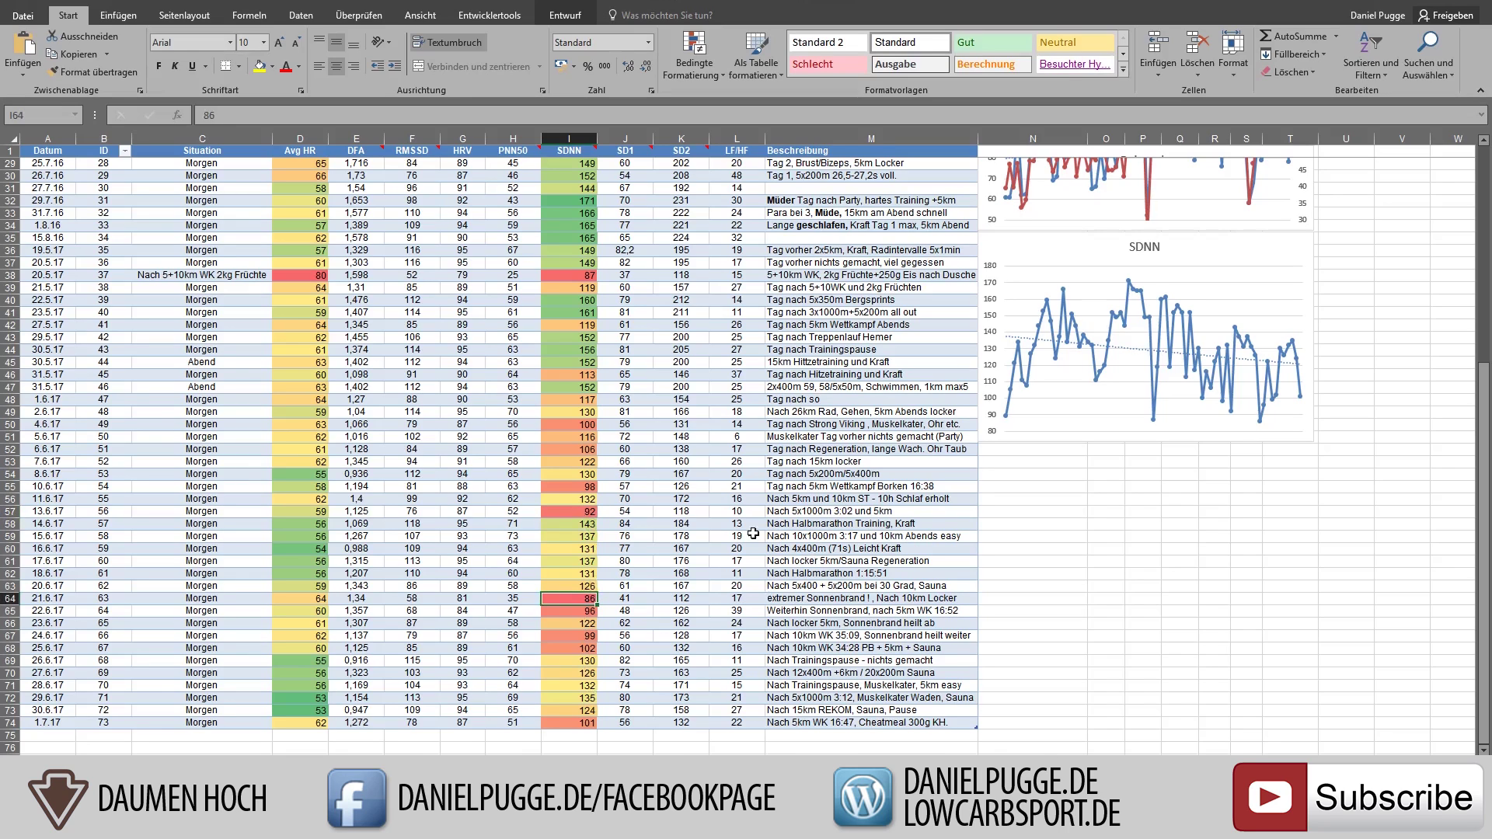
# Look up the SDNN value of 29.7.16 and read the training descriptions from 29.7.16 to 1.8.16
pyautogui.scroll(3, 603, 496)
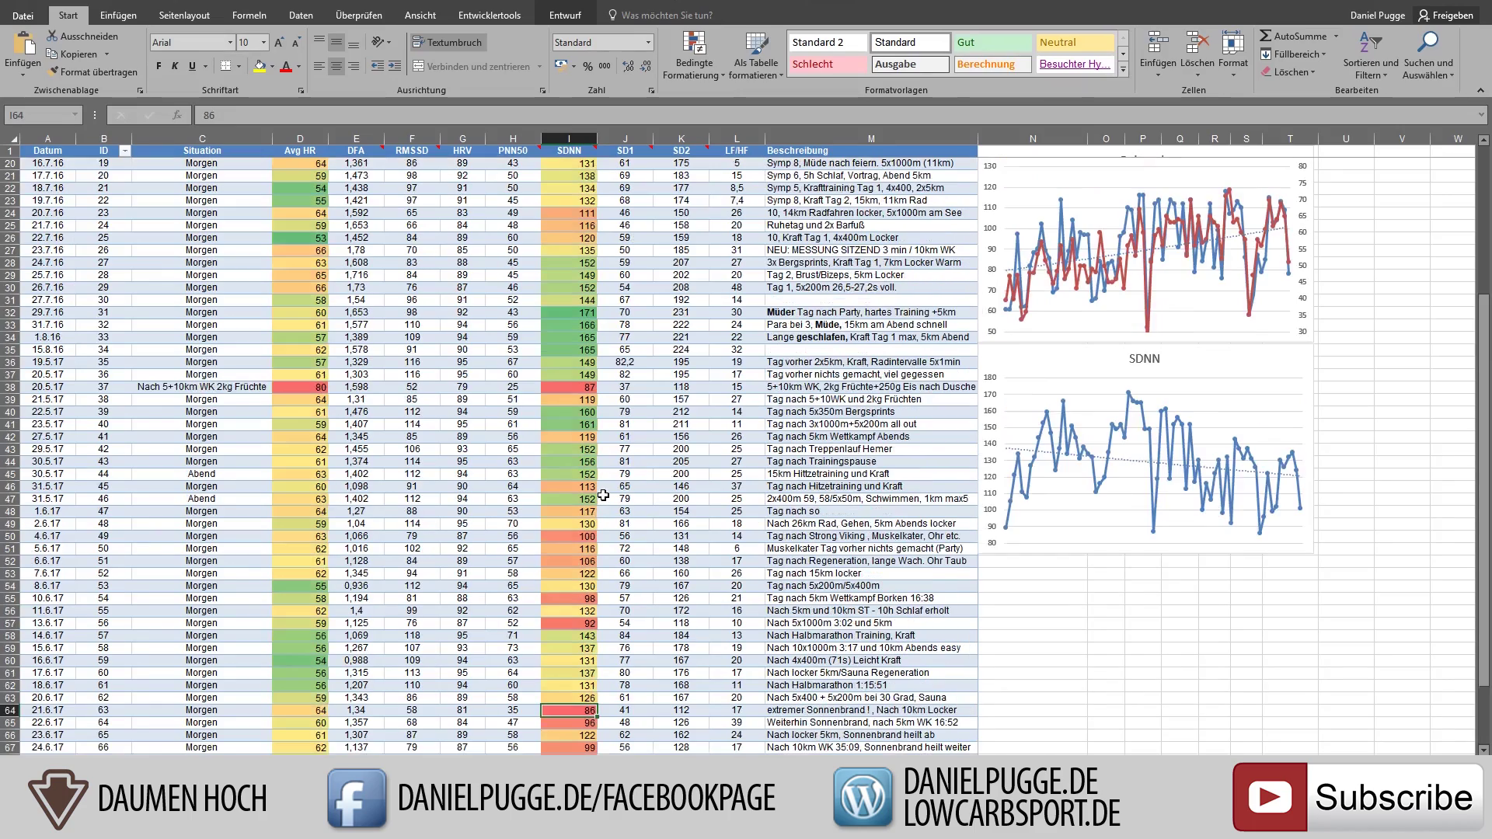
pyautogui.scroll(3, 603, 496)
pyautogui.scroll(-6, 603, 491)
pyautogui.scroll(6, 486, 514)
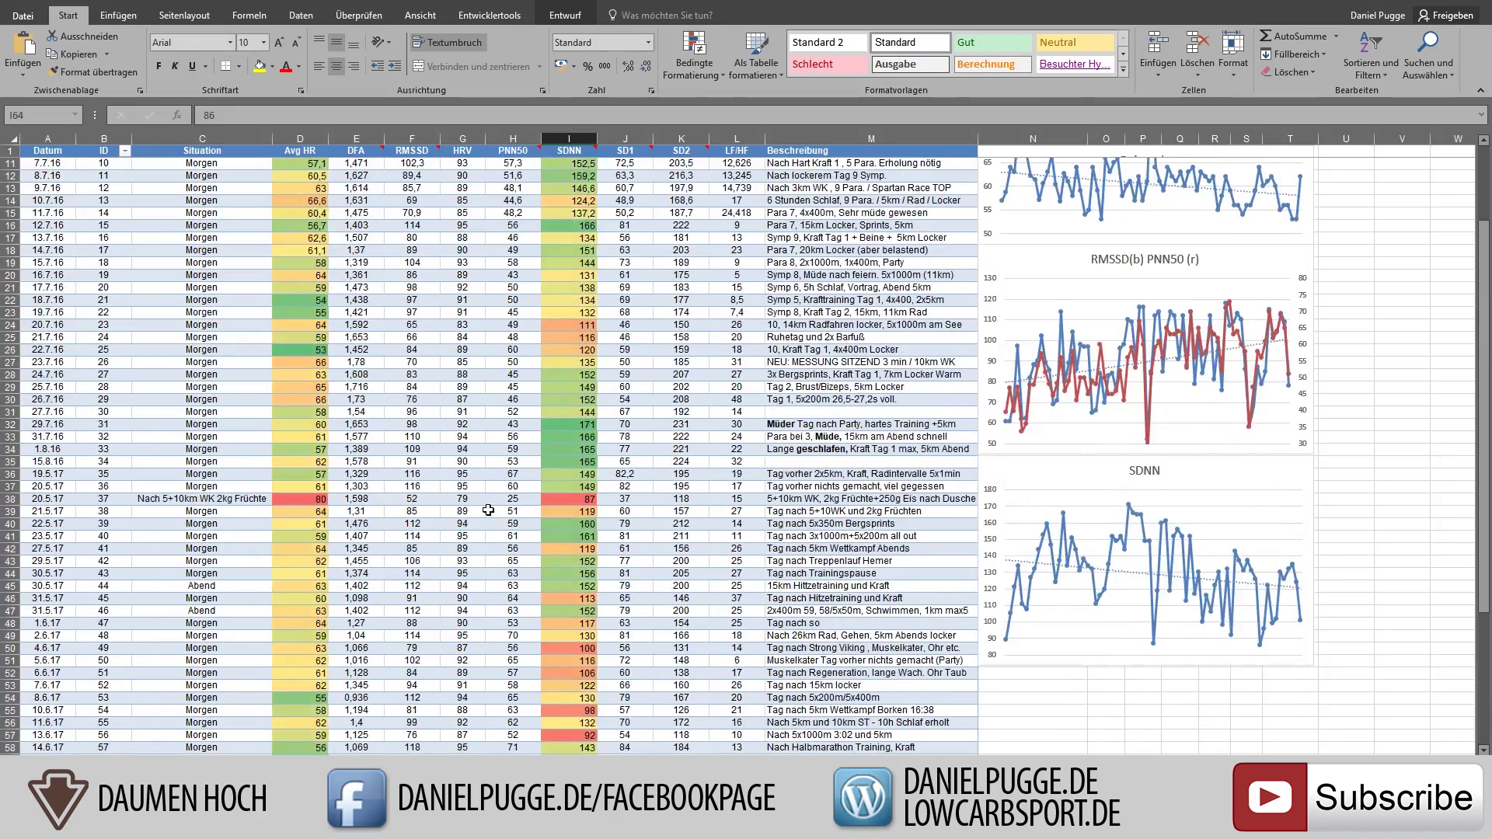
pyautogui.click(572, 429)
pyautogui.press('Right')
pyautogui.press('Right')
pyautogui.press('Right')
pyautogui.press('Right')
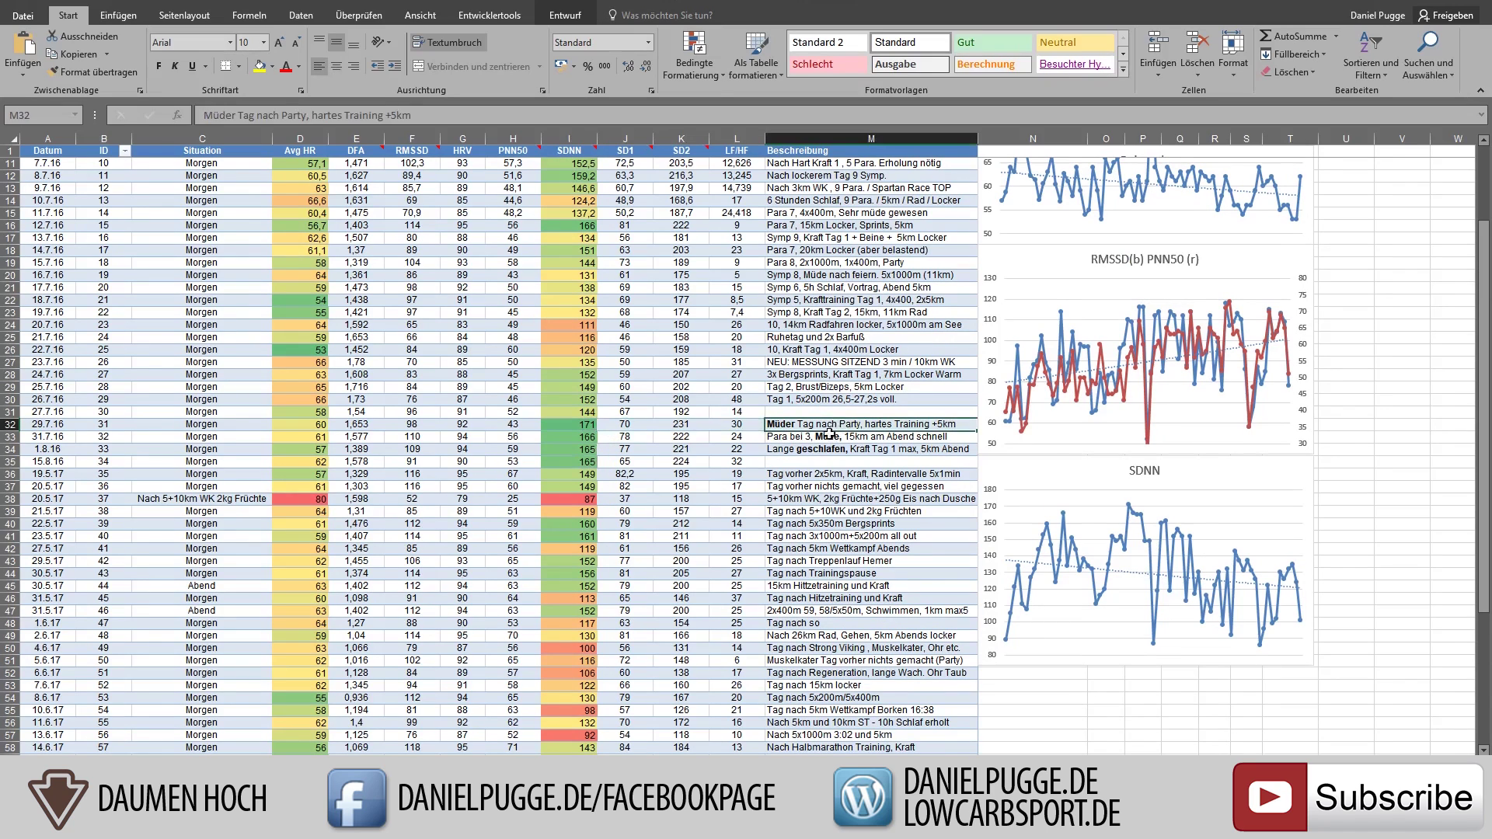
pyautogui.press('Down')
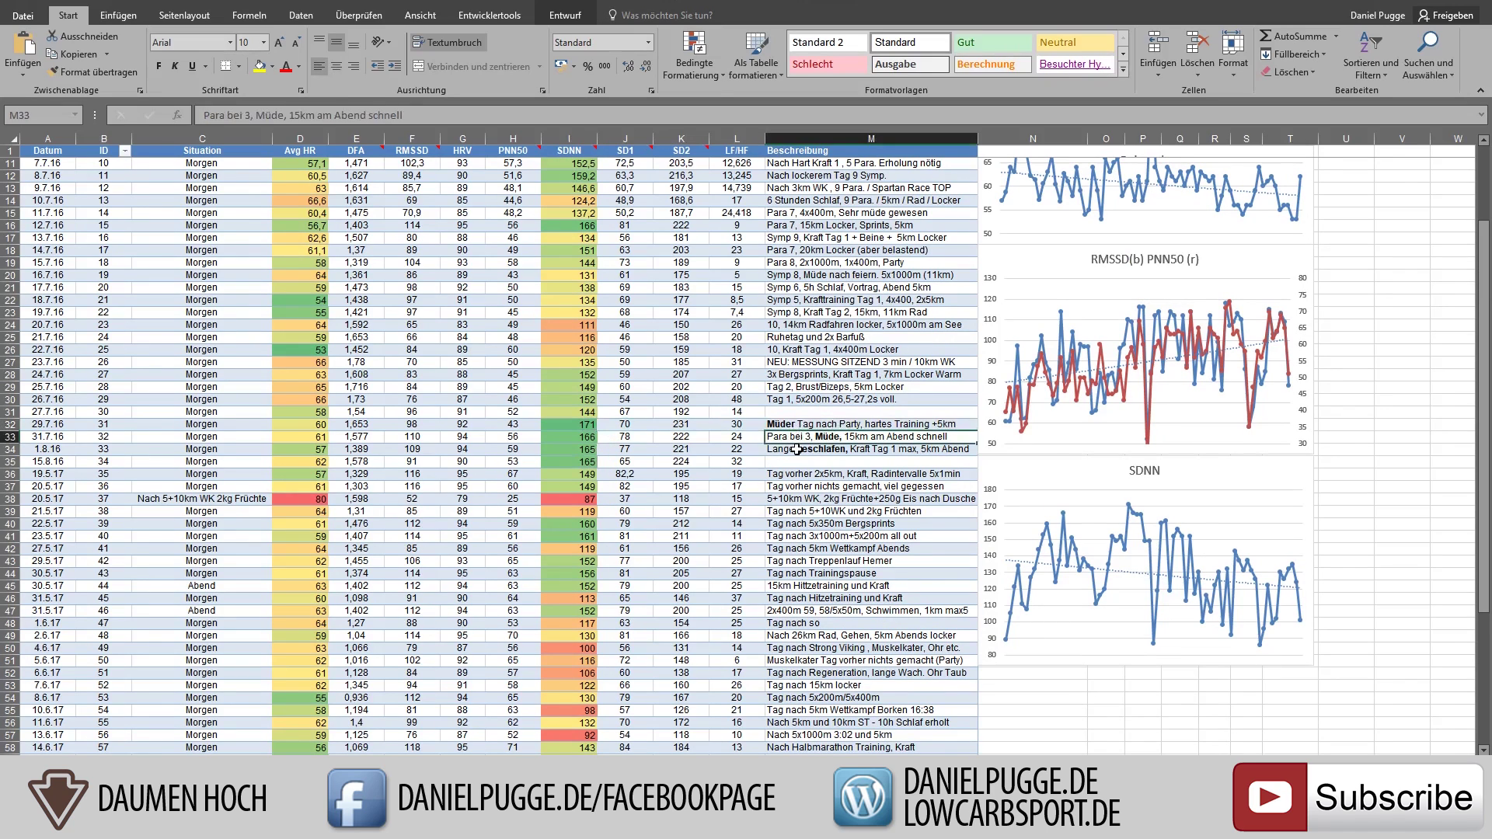
pyautogui.press('Down')
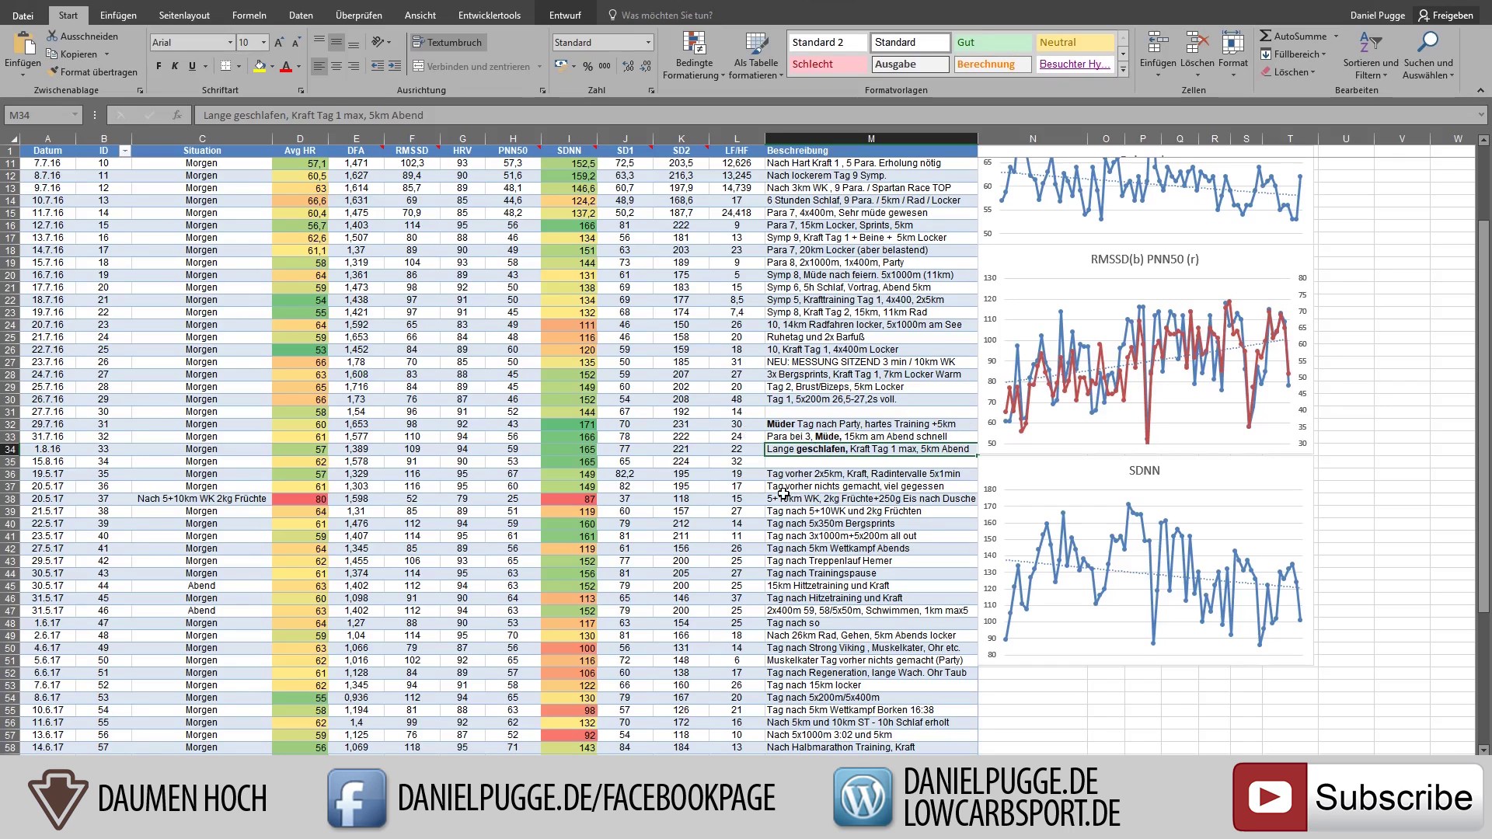
# Follow the SDNN values from 29.7.16 to 1.8.16 and return to the 29.7.16 value
pyautogui.press('Up')
pyautogui.press('Up')
pyautogui.press('Left')
pyautogui.press('Left')
pyautogui.press('Left')
pyautogui.press('Left')
pyautogui.press('Down')
pyautogui.press('Down')
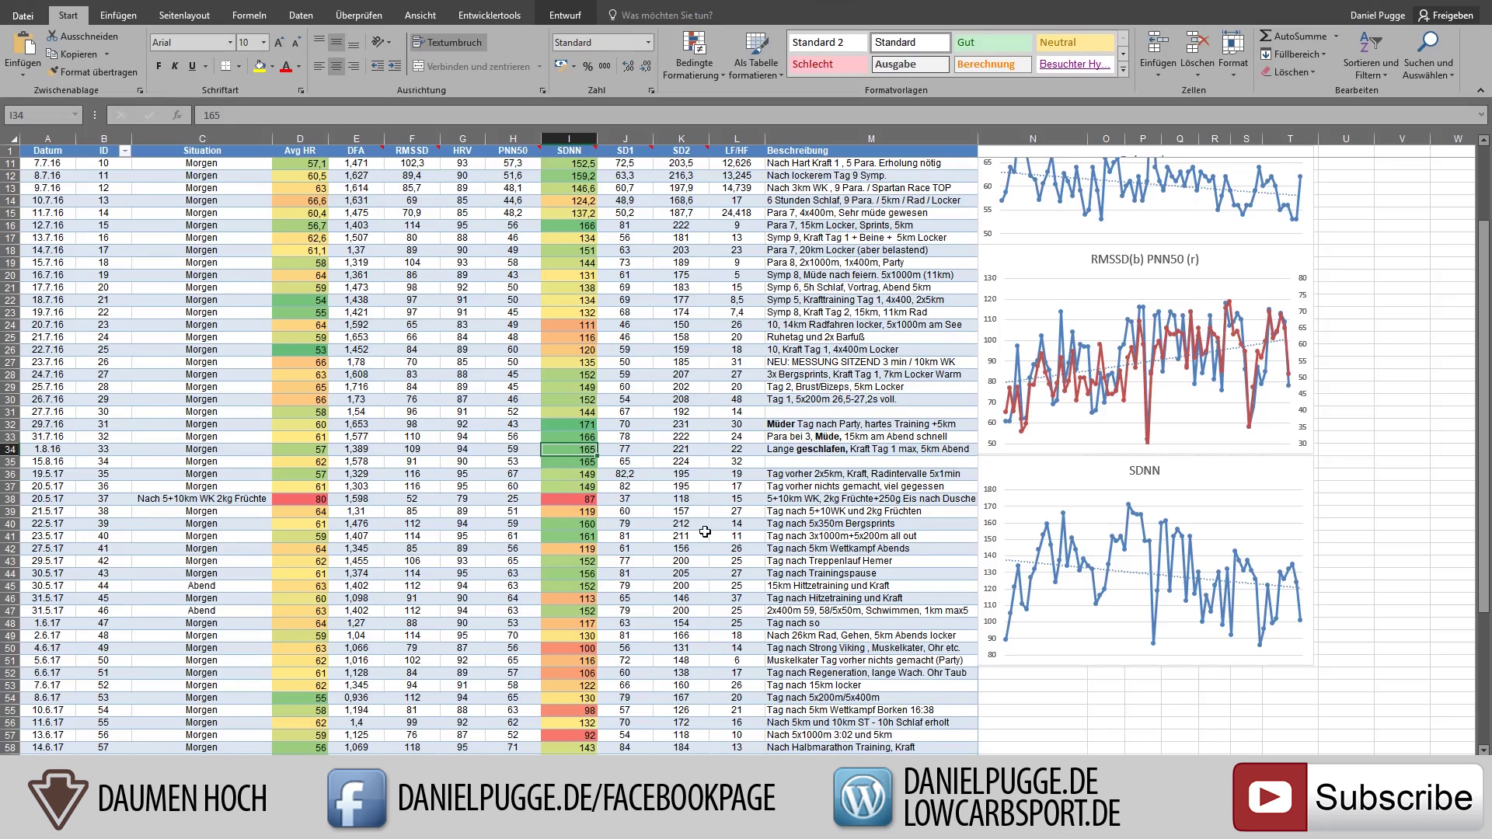
pyautogui.click(574, 425)
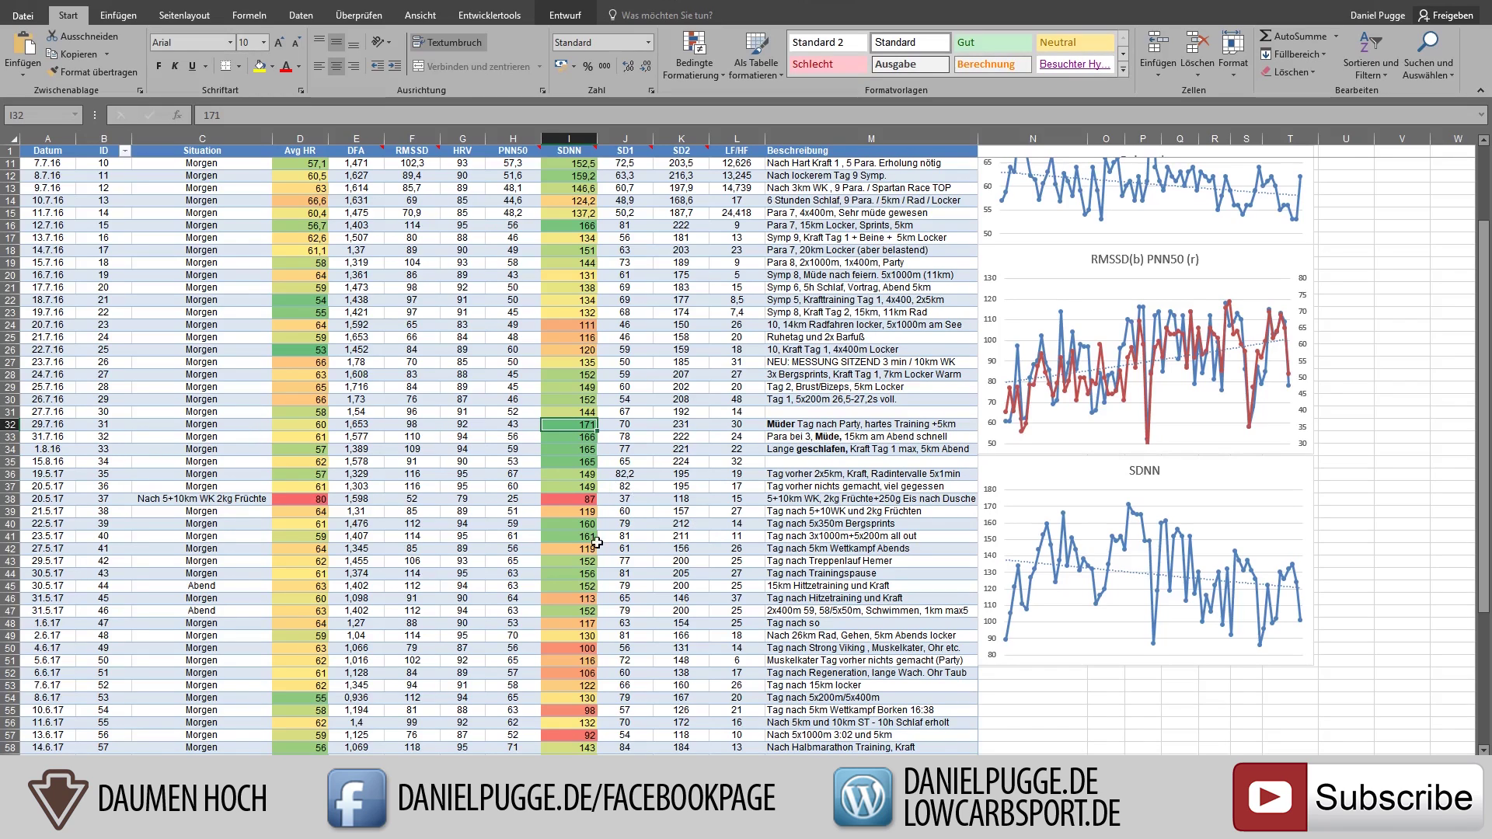
# Compare the SDNN values of the measurements from 26.6.17 to 29.6.17
pyautogui.scroll(-6, 527, 431)
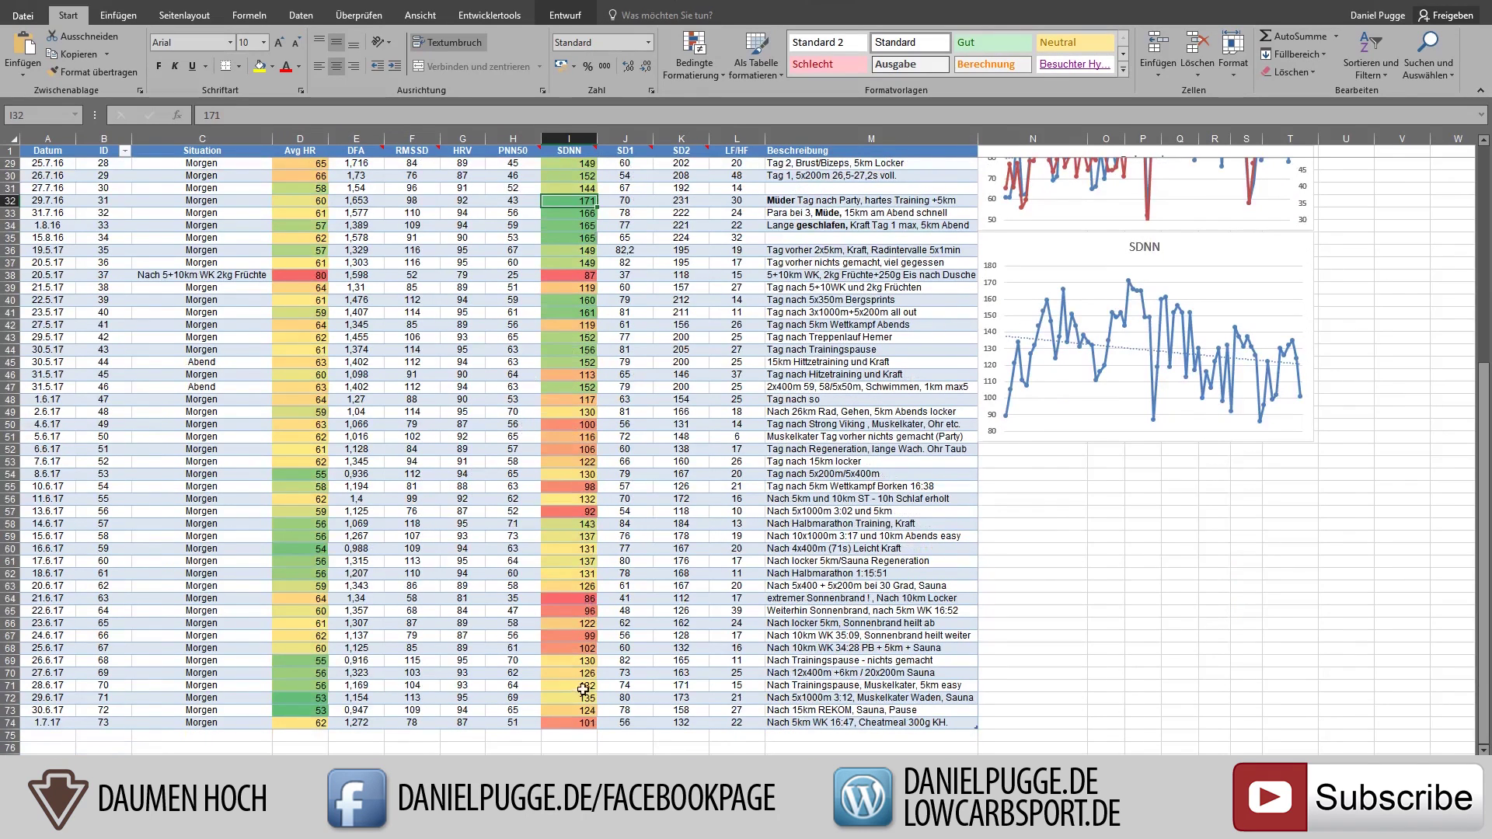
pyautogui.click(568, 662)
pyautogui.press('Down')
pyautogui.press('Down')
pyautogui.press('Down')
pyautogui.press('Up')
pyautogui.click(573, 662)
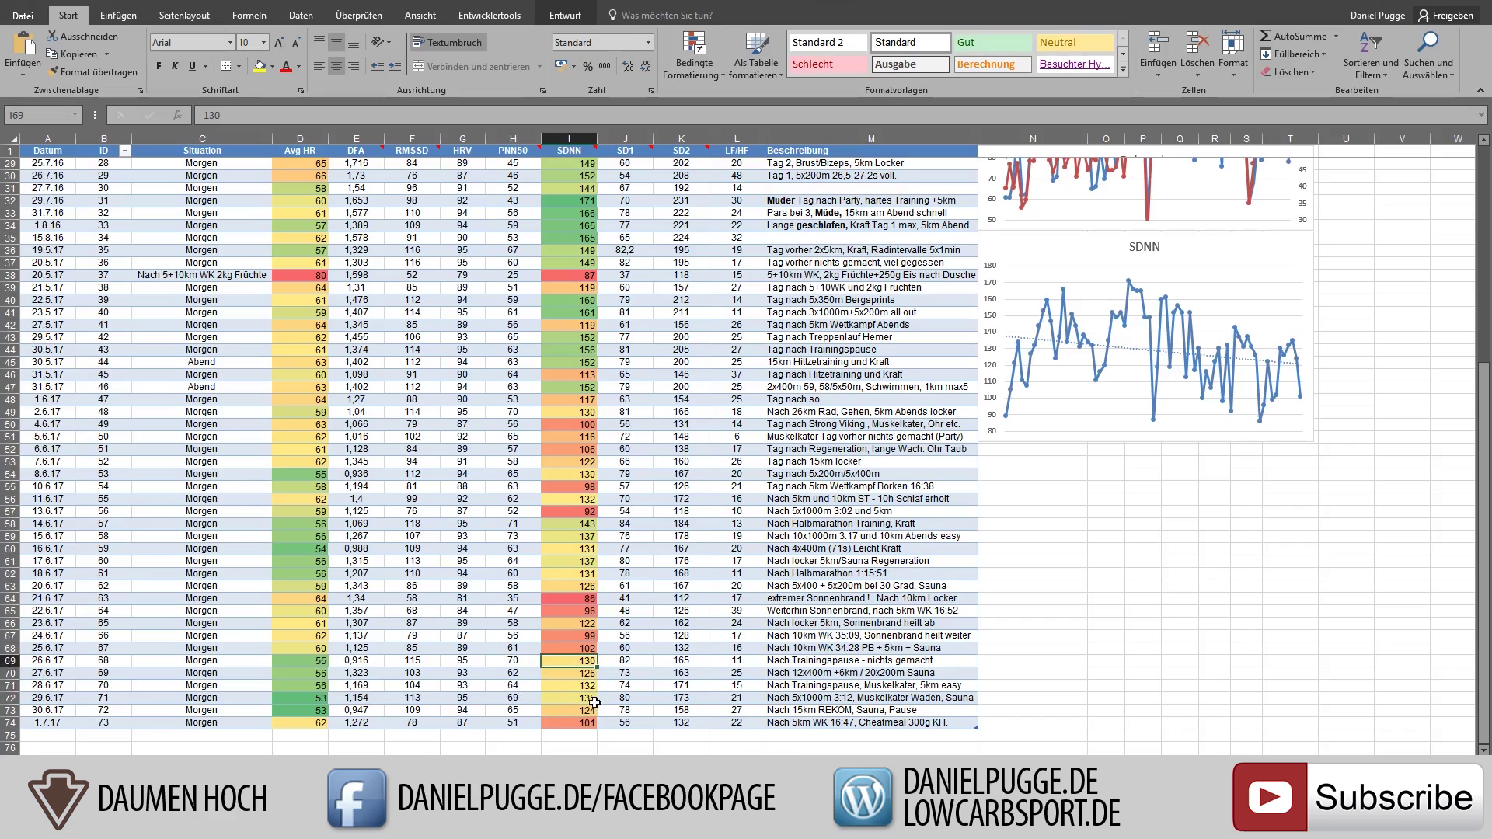
pyautogui.click(583, 698)
pyautogui.press('Up')
pyautogui.press('Up')
pyautogui.press('Up')
# Follow the SDNN values of the measurements from 14.6.17 to 18.6.17
pyautogui.click(566, 525)
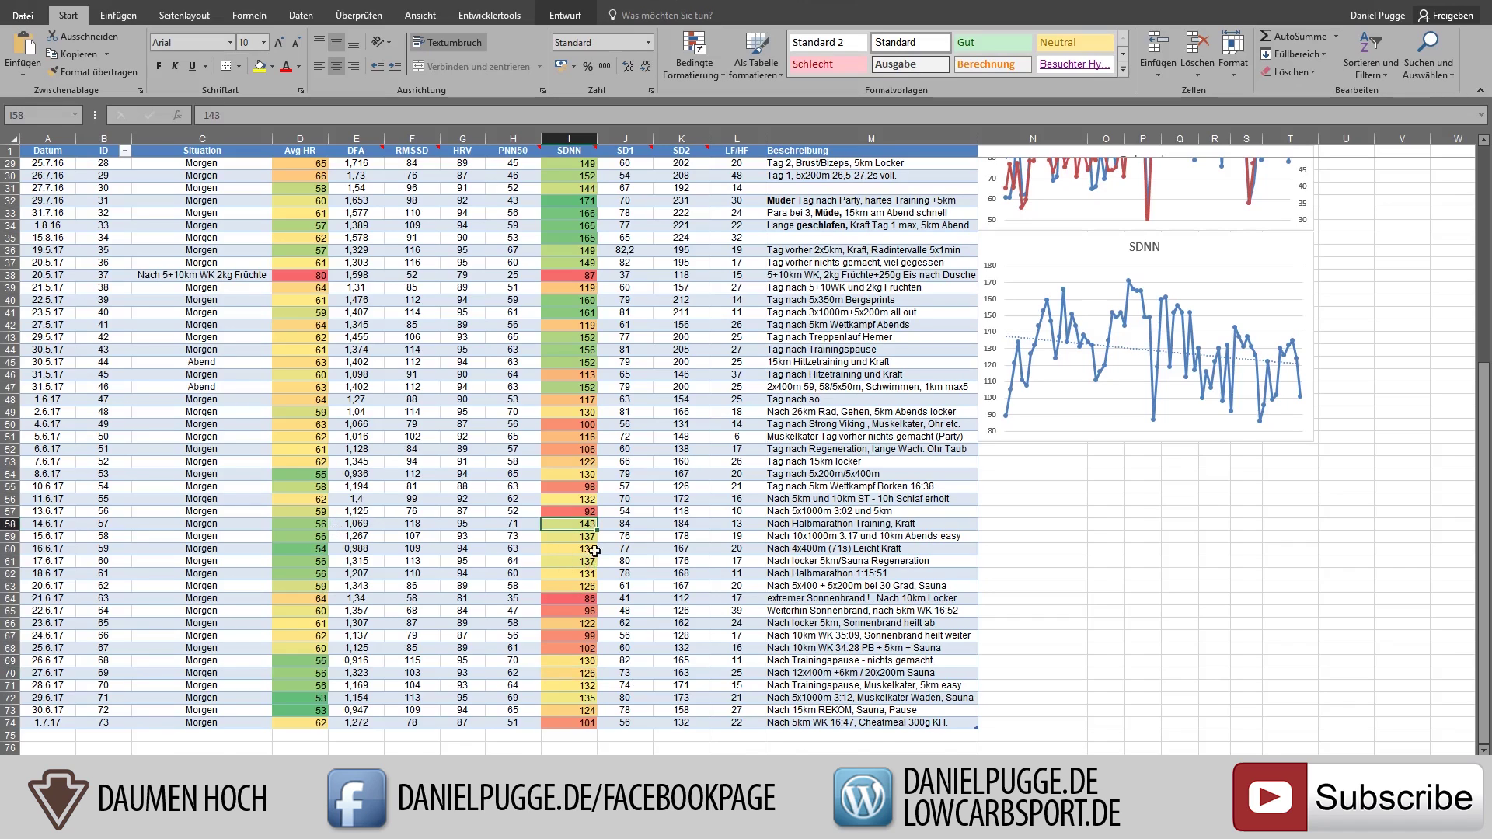
pyautogui.press('Down')
pyautogui.press('Down')
pyautogui.press('Down')
pyautogui.press('Down')
pyautogui.press('Down')
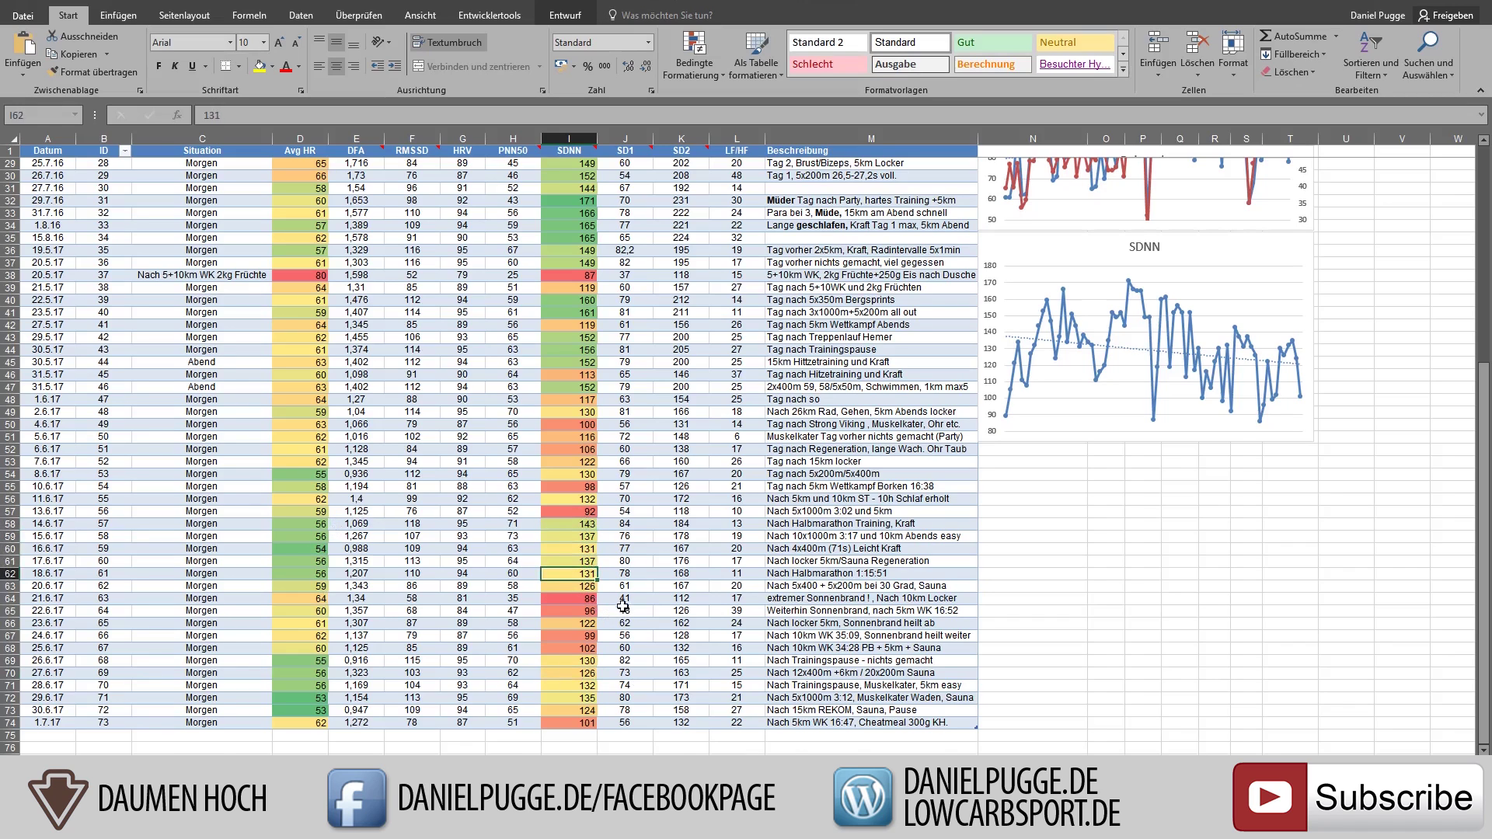
pyautogui.press('Up')
# Check the SDNN values of 4.6.17 and 5.6.17 against the late July 2016 measurements
pyautogui.scroll(3, 607, 581)
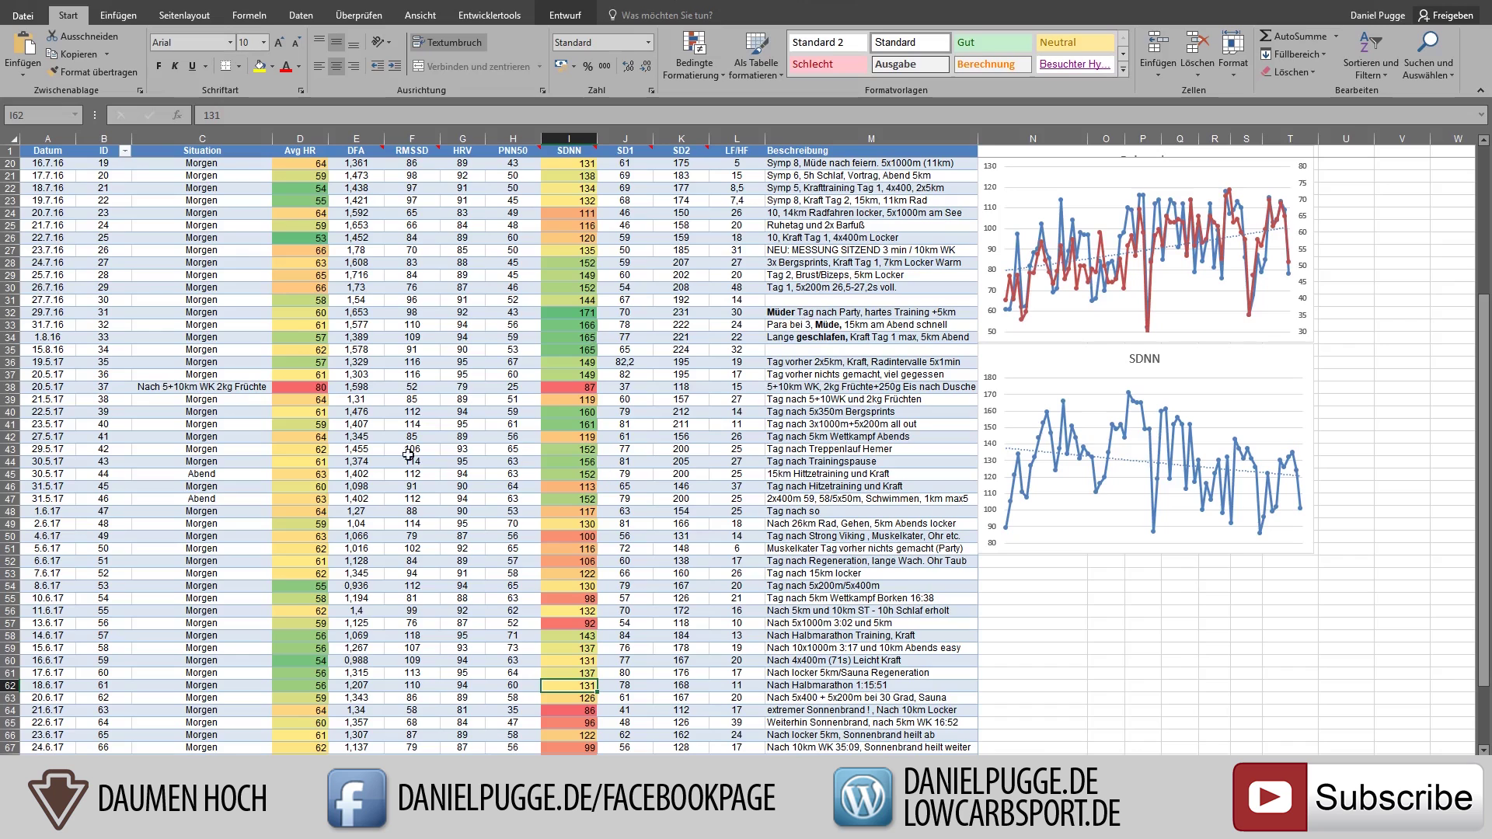
pyautogui.scroll(-3, 519, 521)
pyautogui.click(556, 424)
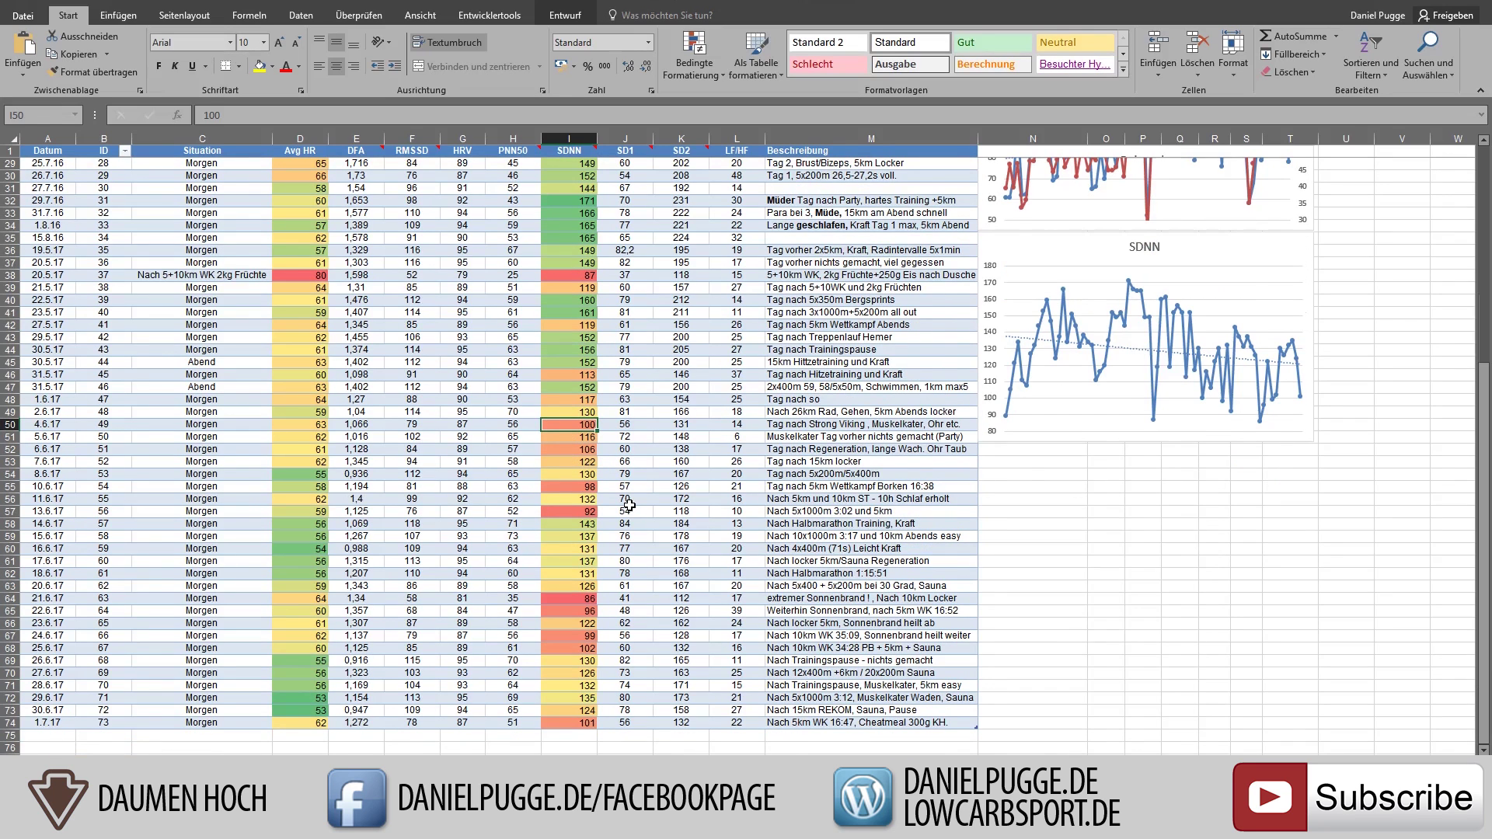
pyautogui.scroll(3, 630, 506)
pyautogui.click(558, 326)
pyautogui.click(568, 550)
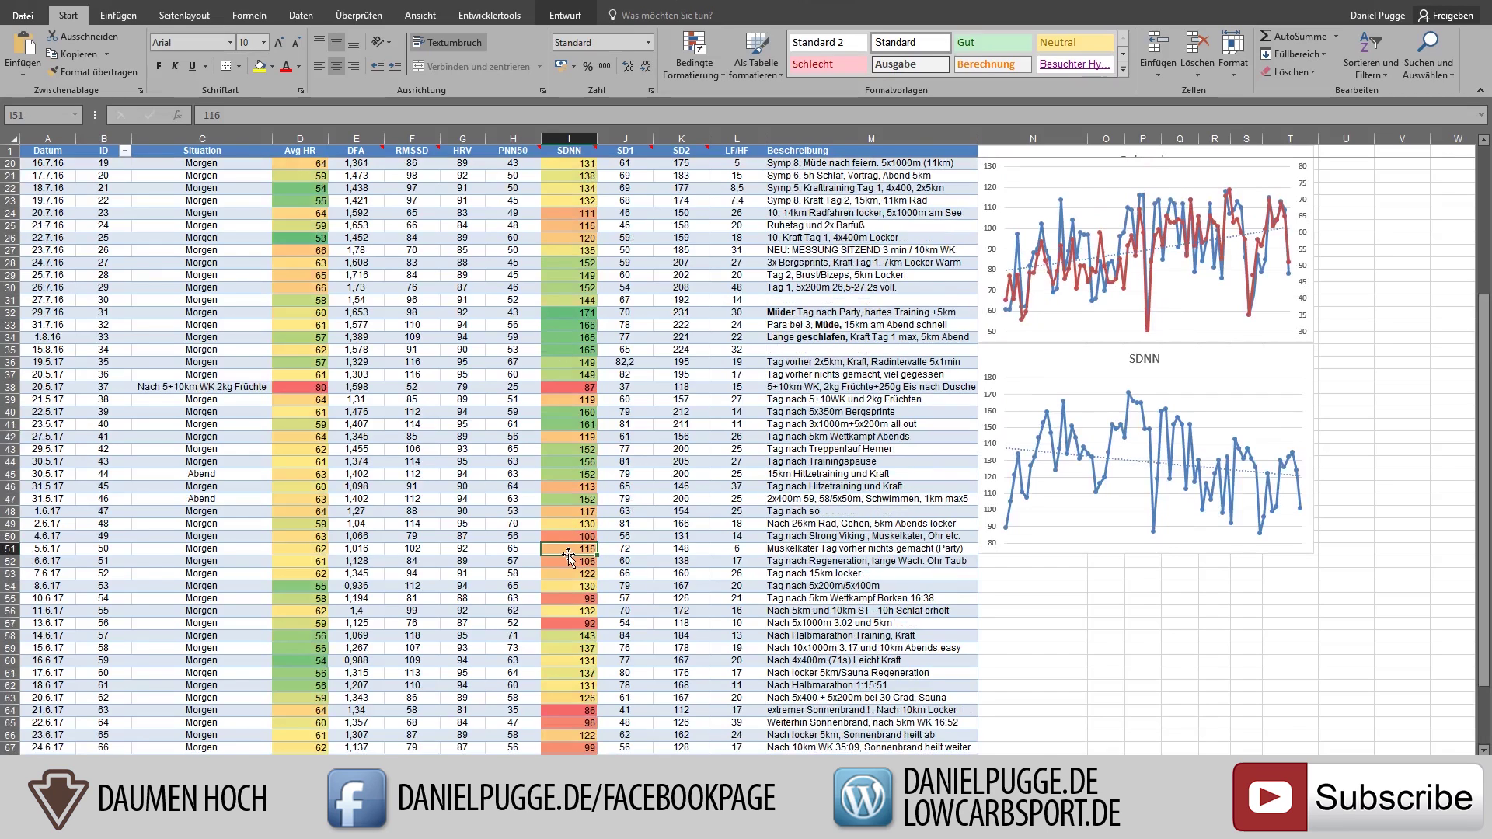
pyautogui.scroll(3, 568, 552)
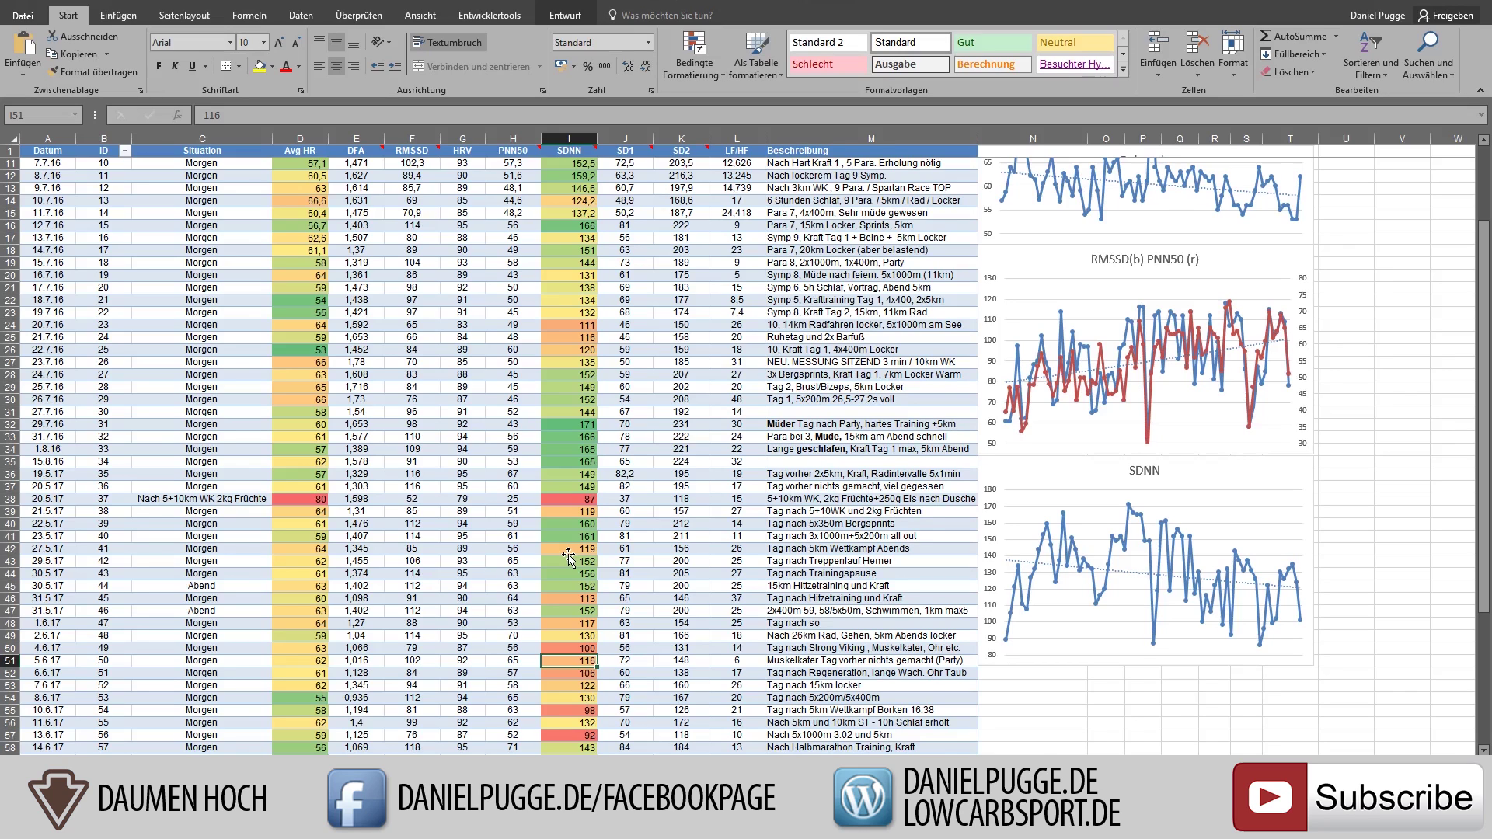
pyautogui.scroll(3, 569, 555)
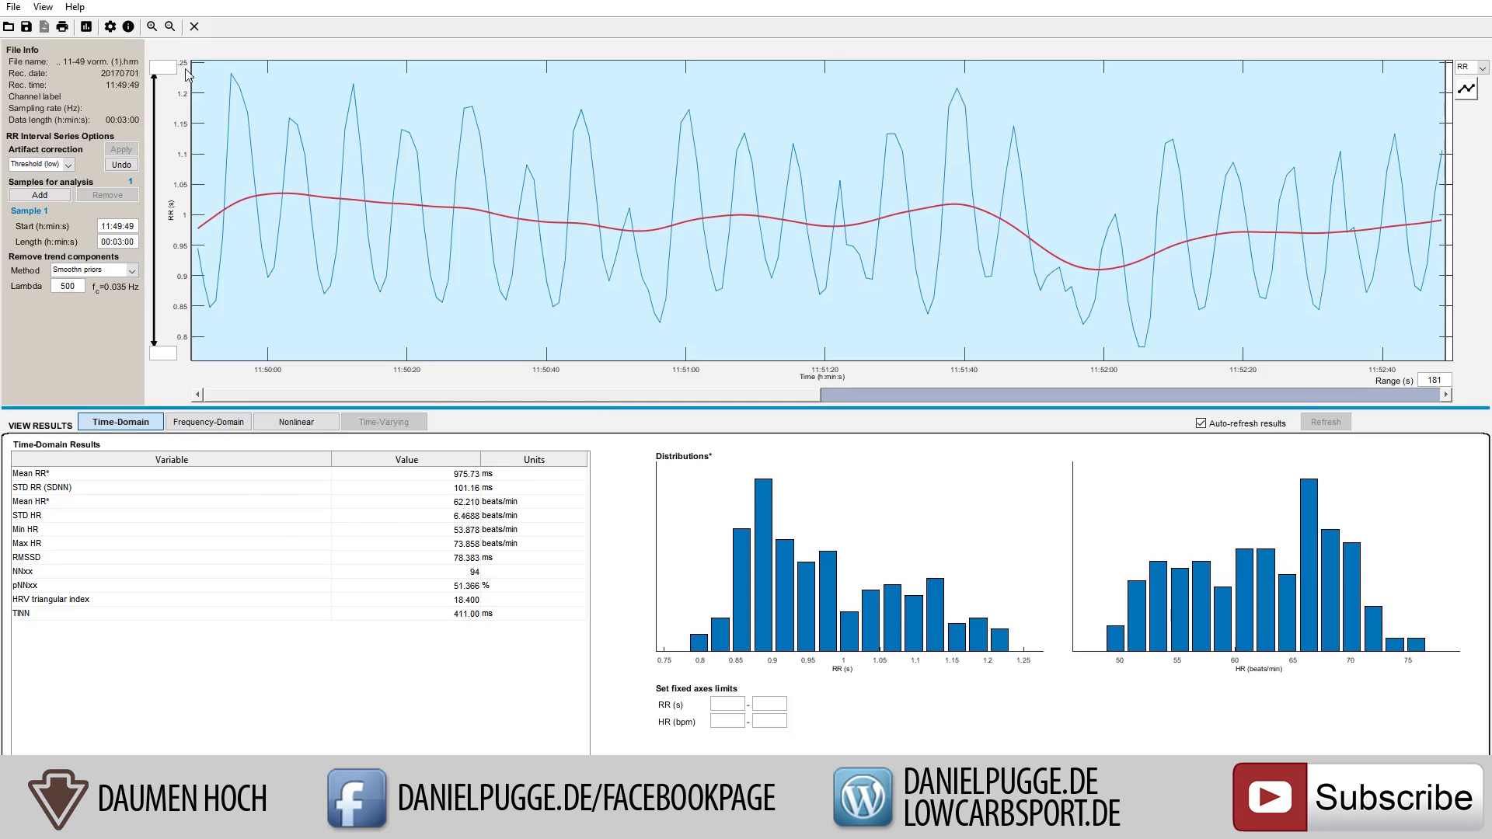
# In the HRV analysis program, discard the unsaved results and open the recording 1789379193.fit from Downloads
pyautogui.click(7, 28)
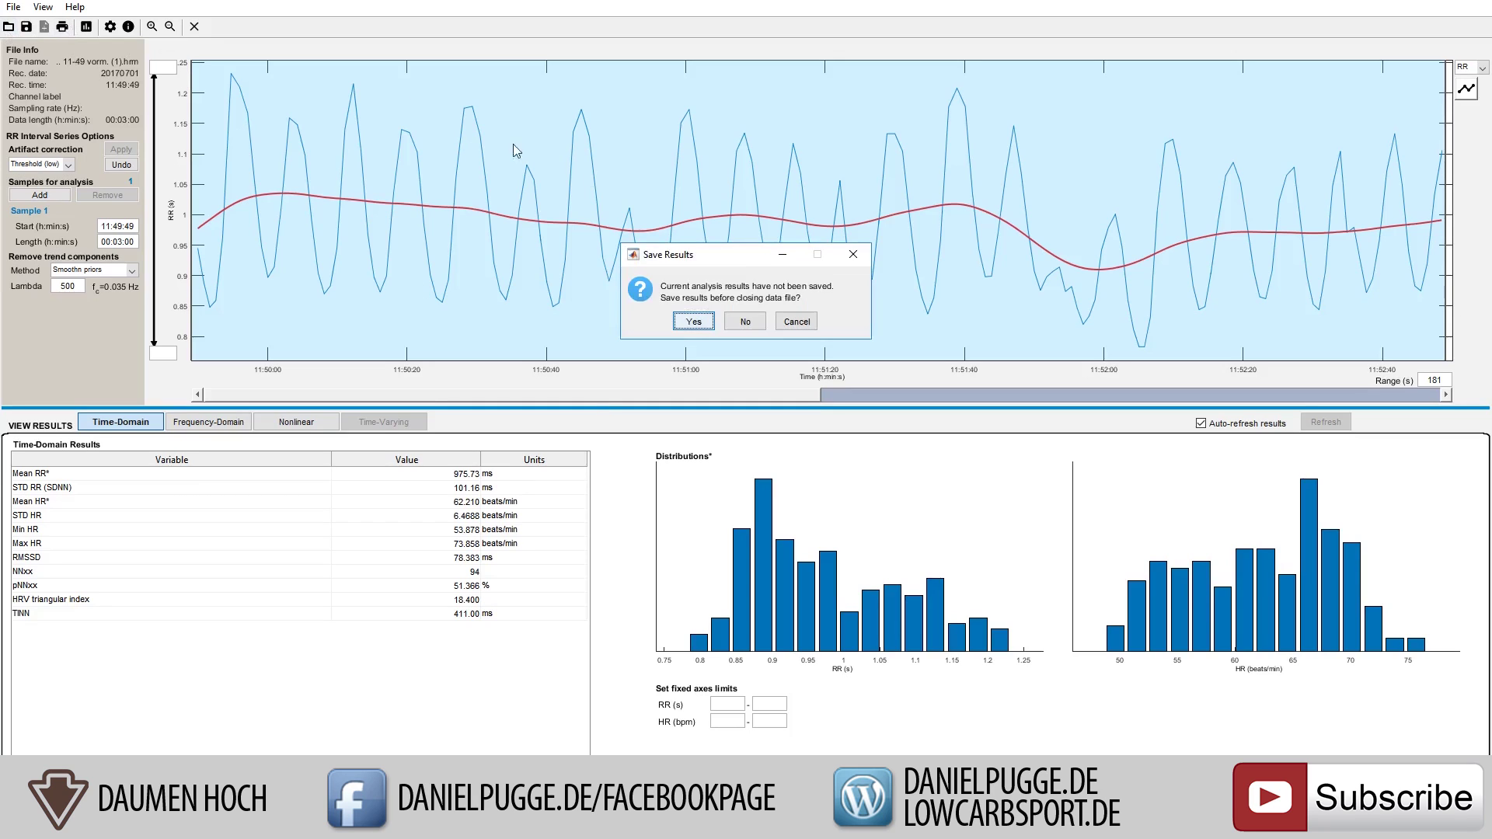
pyautogui.click(746, 323)
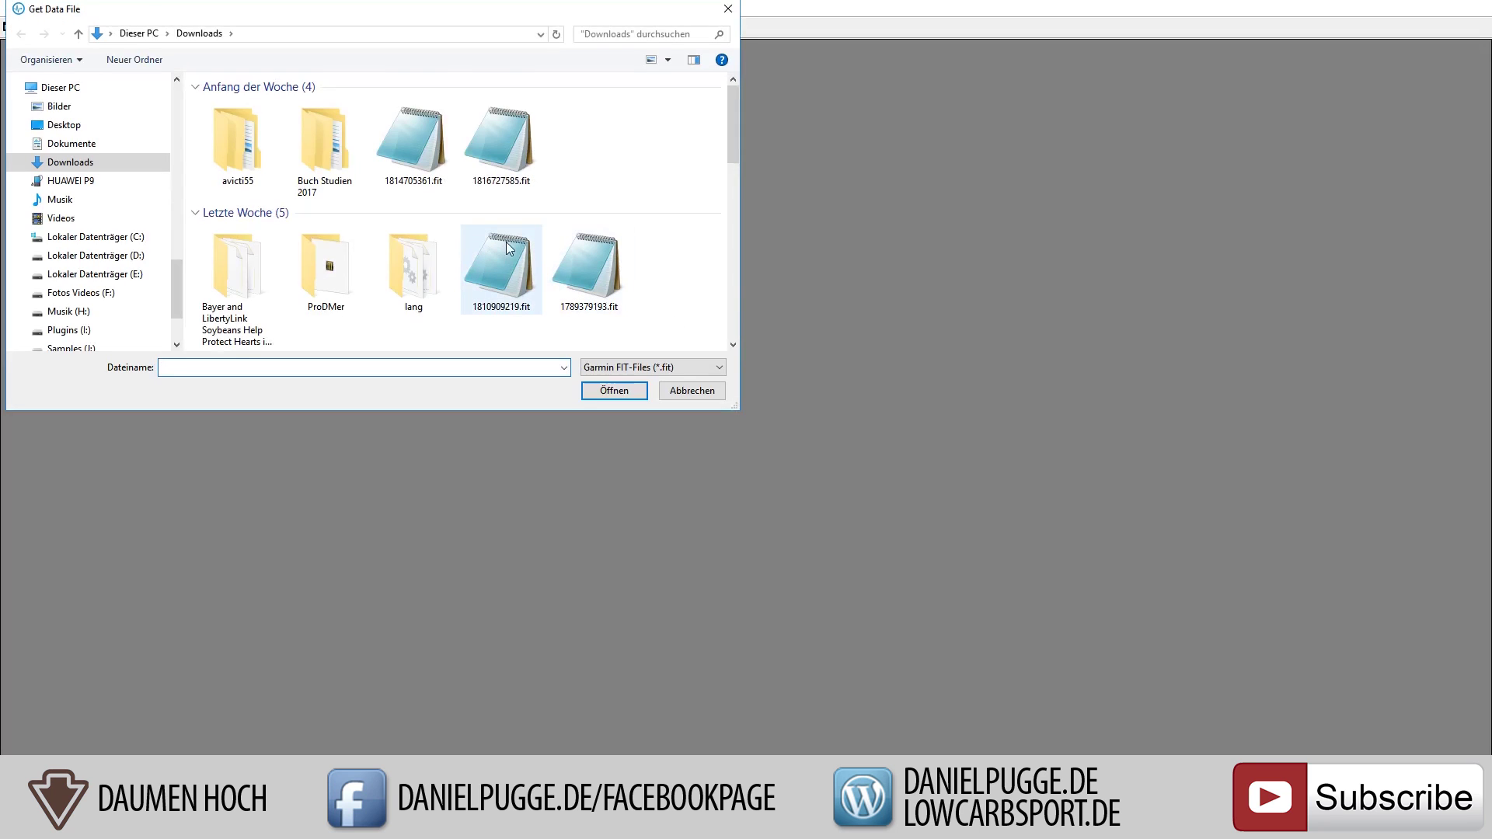
pyautogui.doubleClick(613, 258)
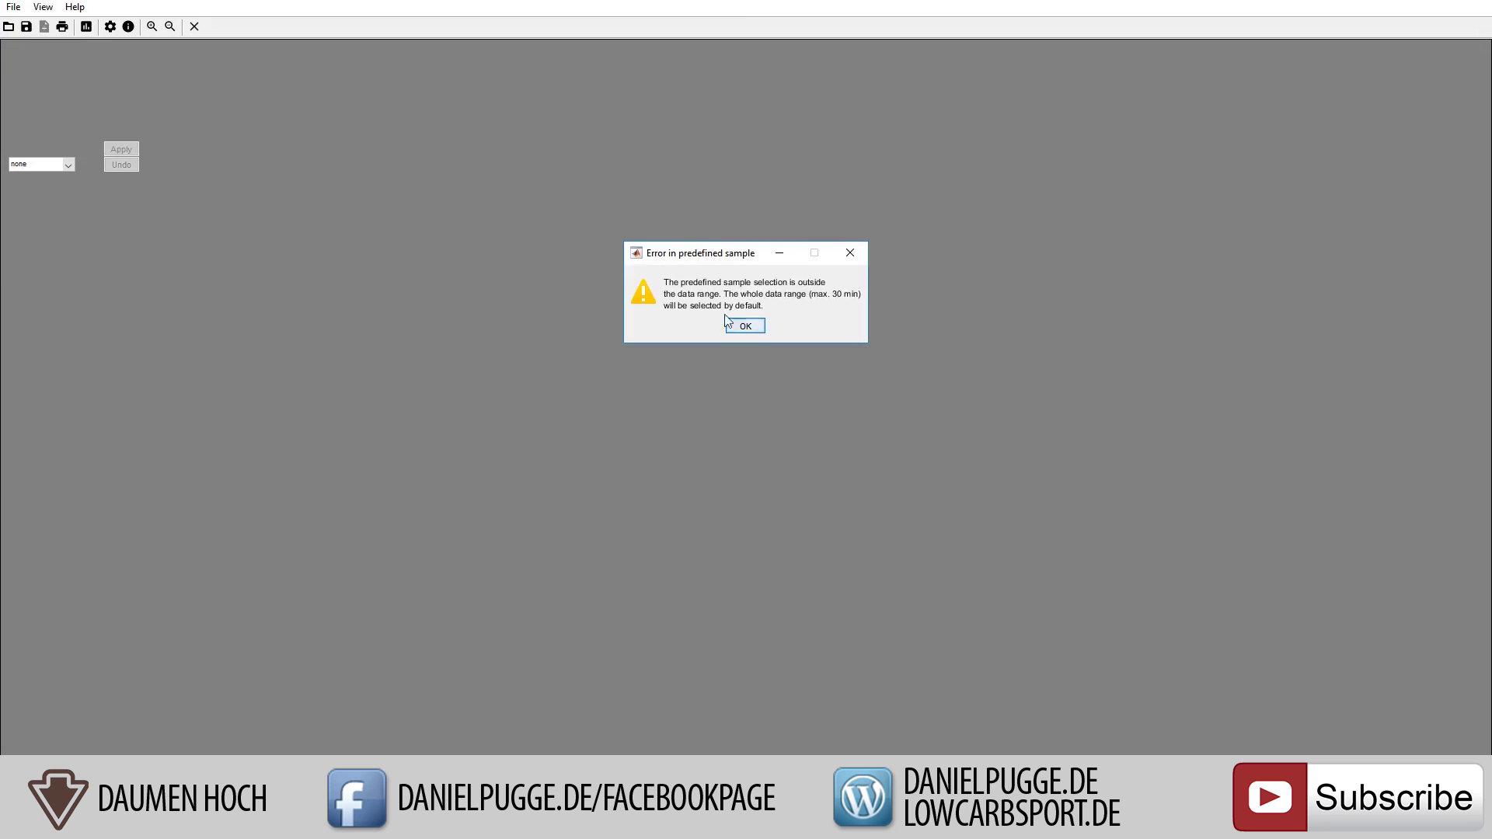
pyautogui.press('Return')
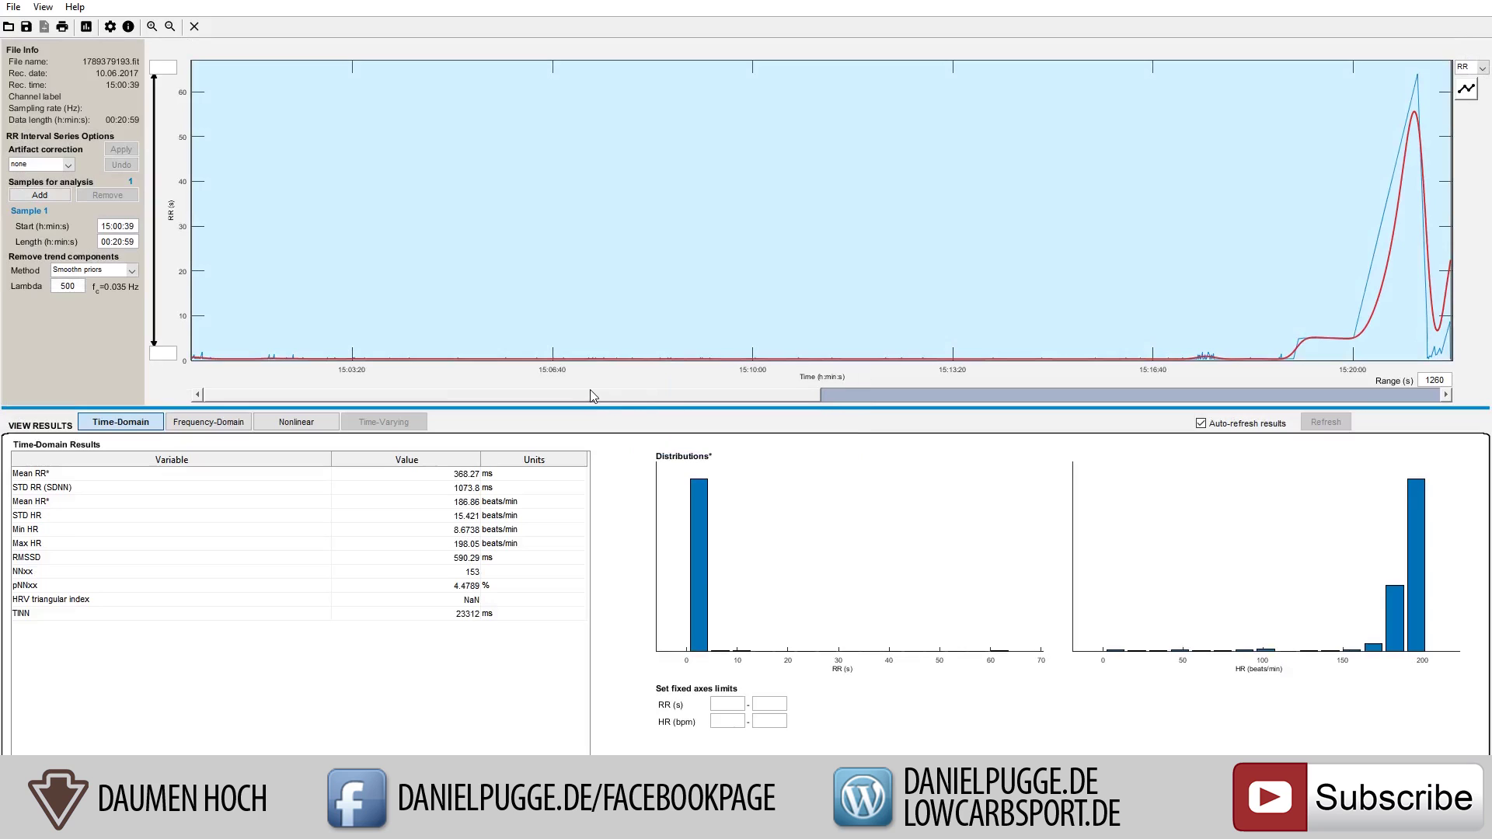
# Apply the strong threshold artifact correction to the 10.06.2017 recording and inspect the corrected RR curve
pyautogui.click(53, 163)
pyautogui.click(62, 236)
pyautogui.click(121, 149)
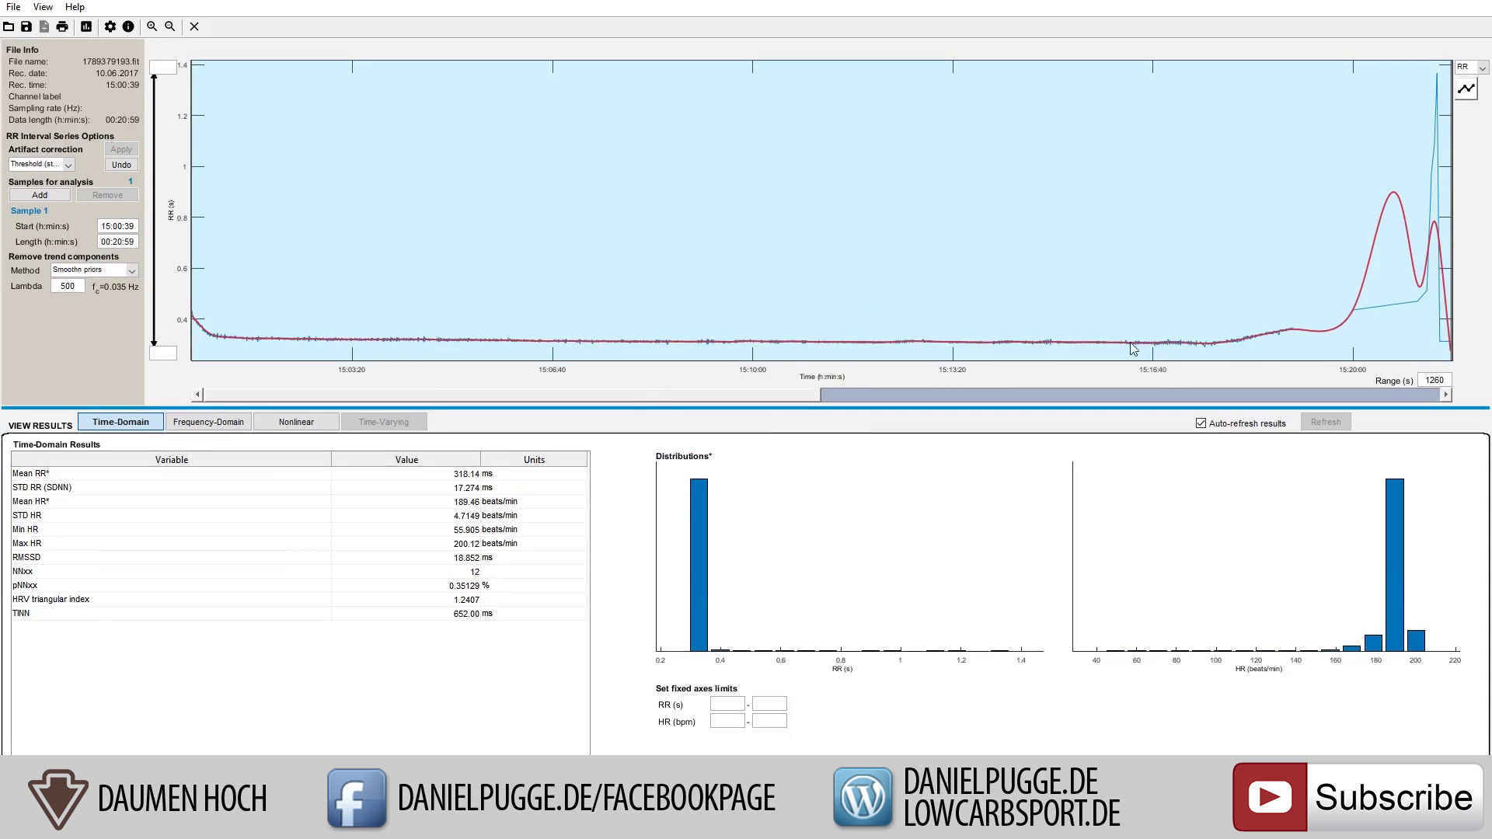
pyautogui.click(739, 397)
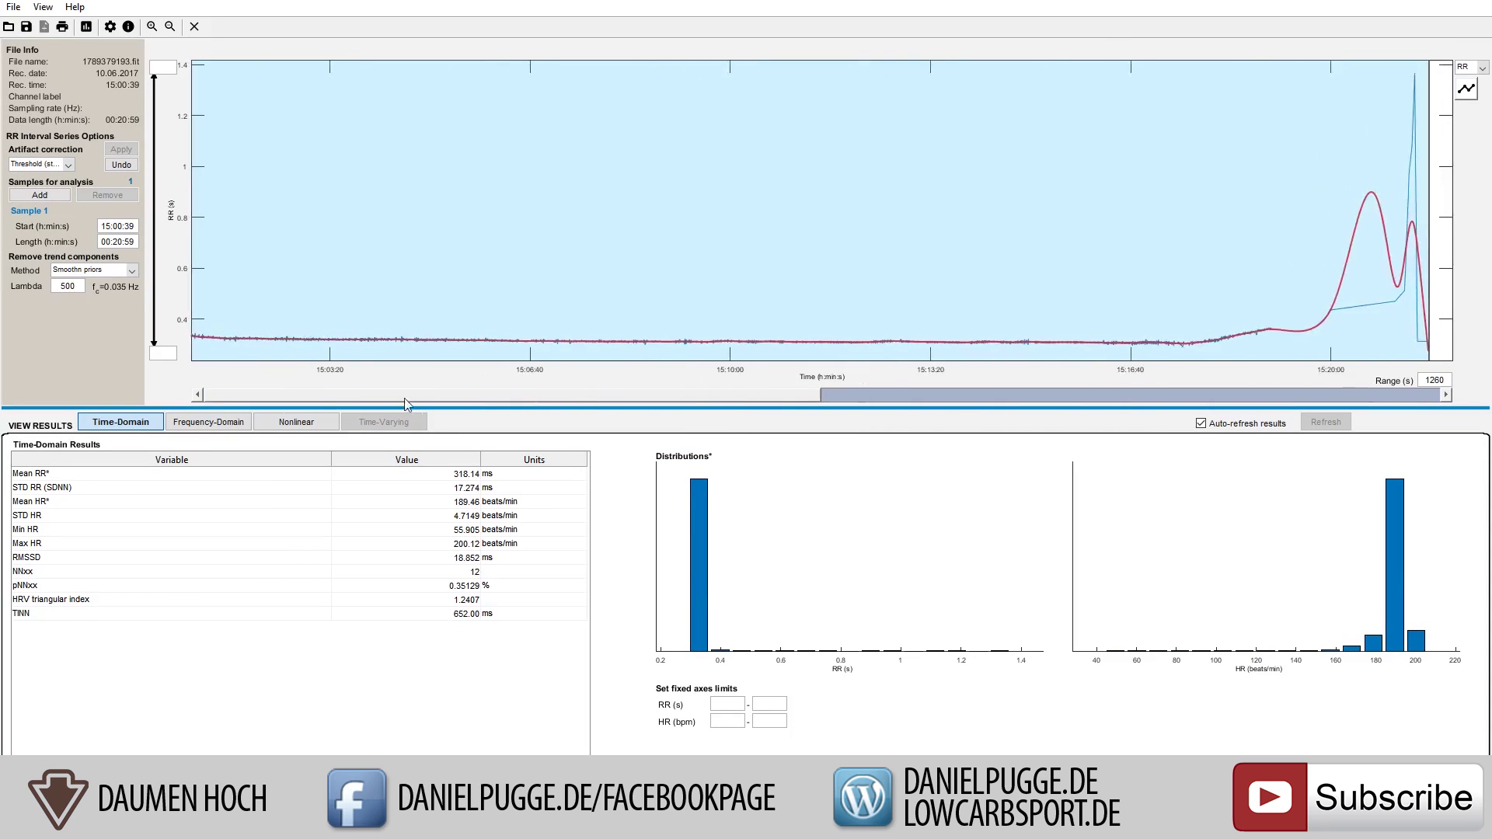
# Open 1810909219.fit without saving the current results and apply the strong threshold artifact correction
pyautogui.click(9, 27)
pyautogui.click(763, 320)
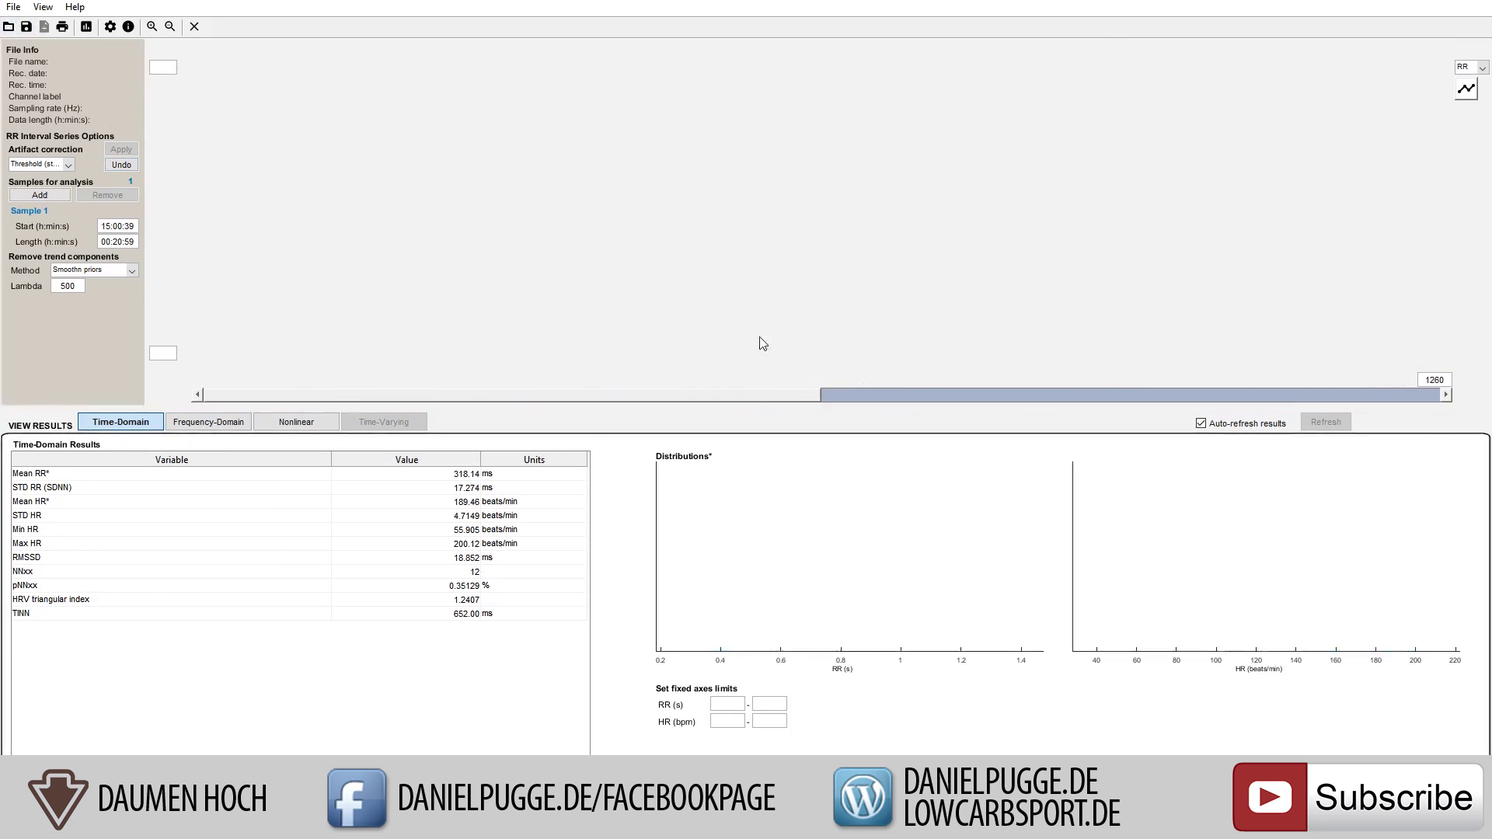
pyautogui.doubleClick(506, 269)
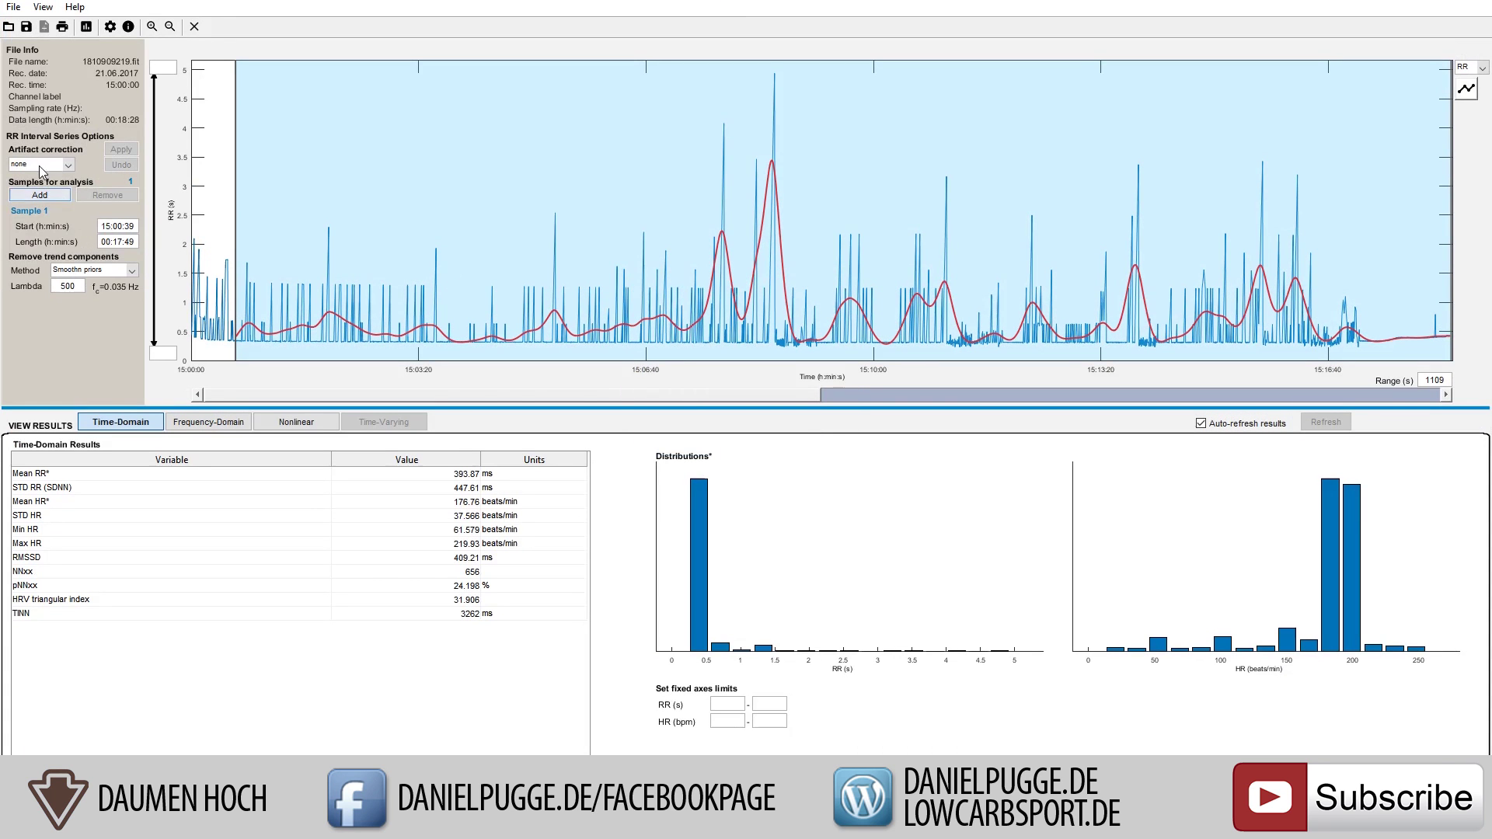
pyautogui.click(43, 165)
pyautogui.click(39, 222)
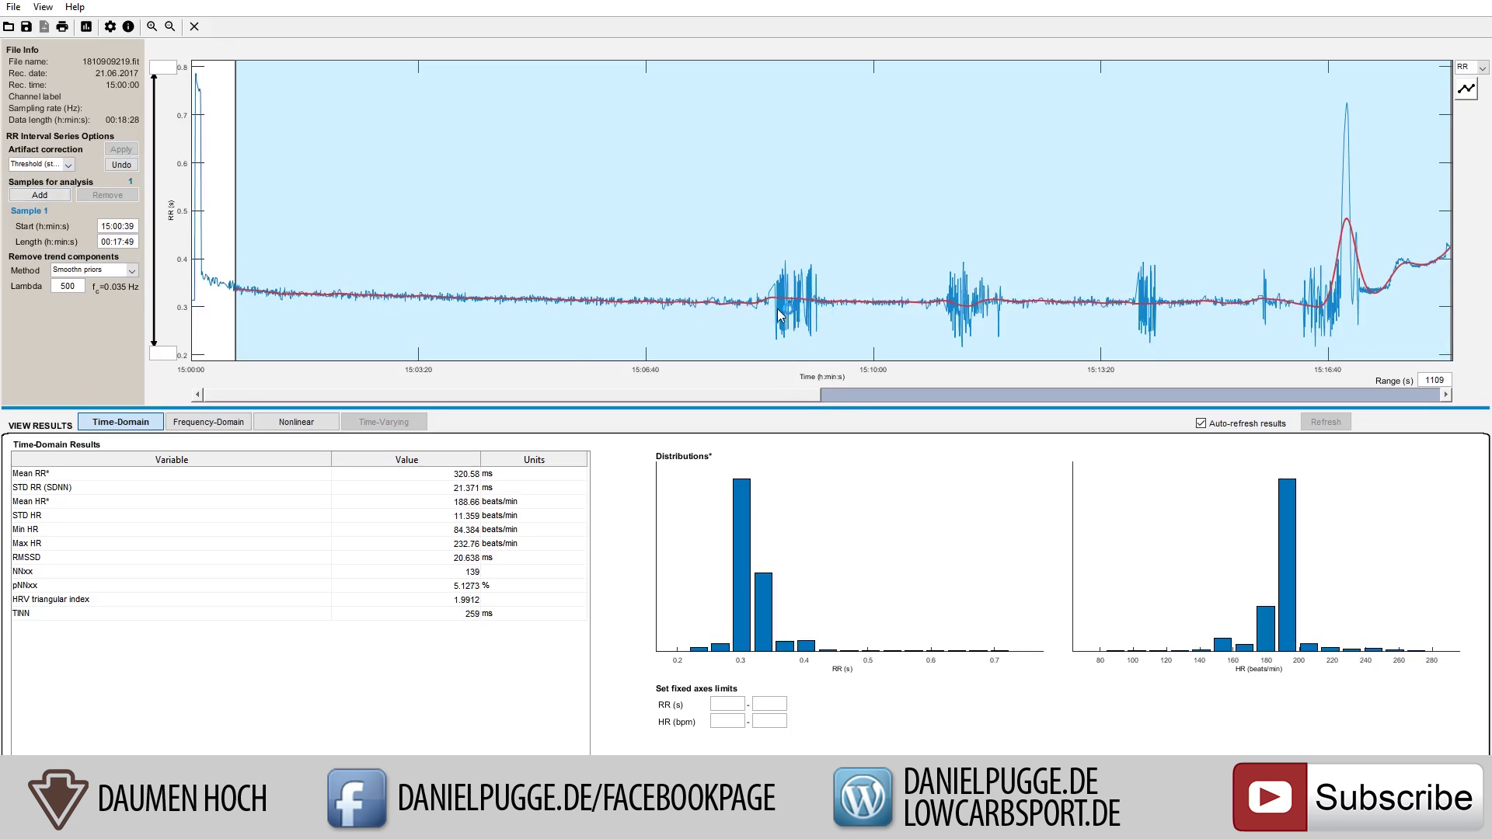
# Examine the frequency-domain and nonlinear results of the 21.06.2017 recording
pyautogui.moveTo(777, 396); pyautogui.dragTo(529, 411)
pyautogui.click(214, 423)
pyautogui.click(303, 424)
pyautogui.click(230, 427)
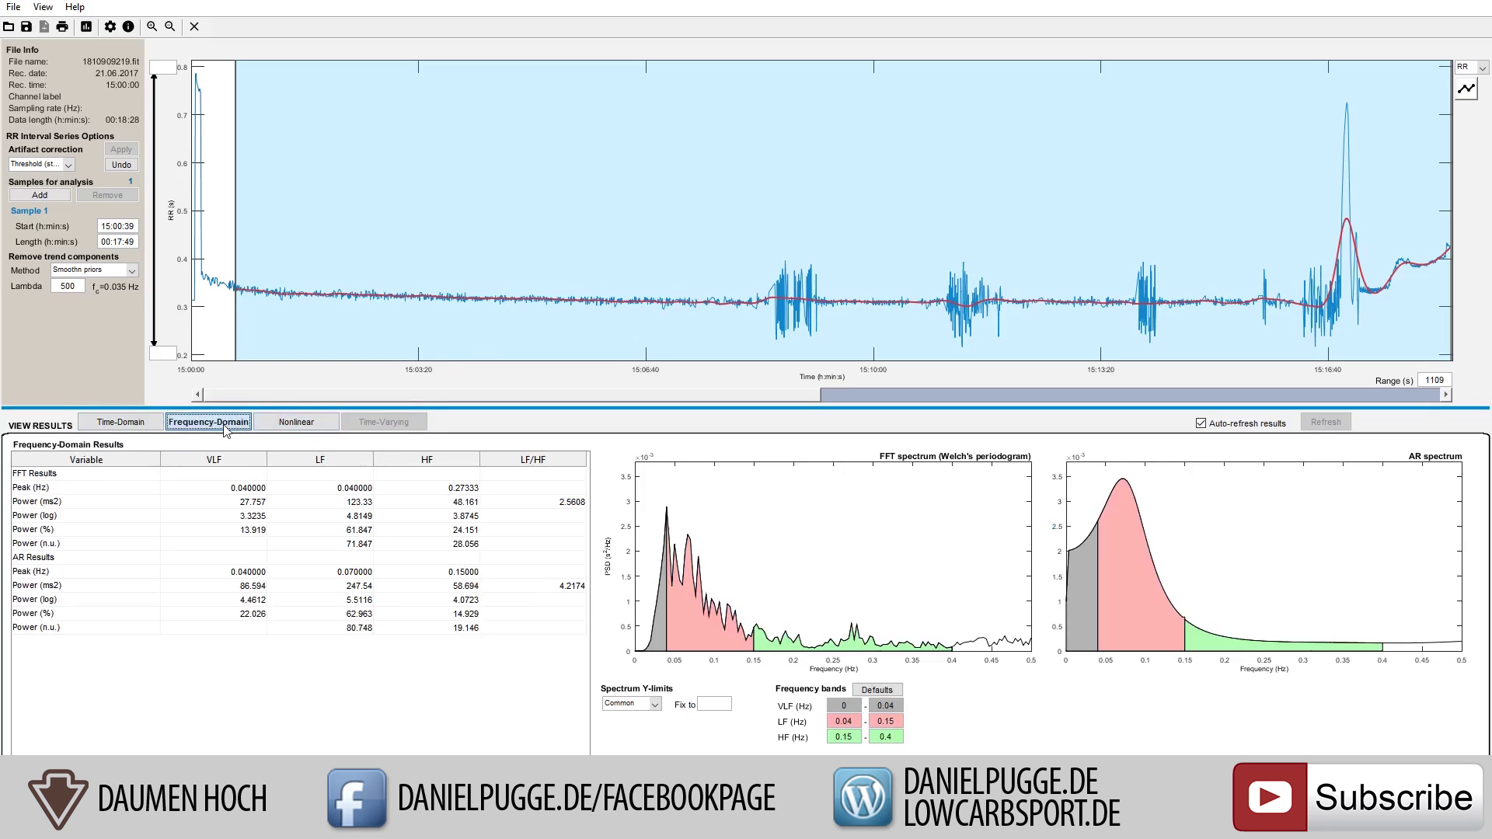
pyautogui.click(296, 423)
pyautogui.click(121, 422)
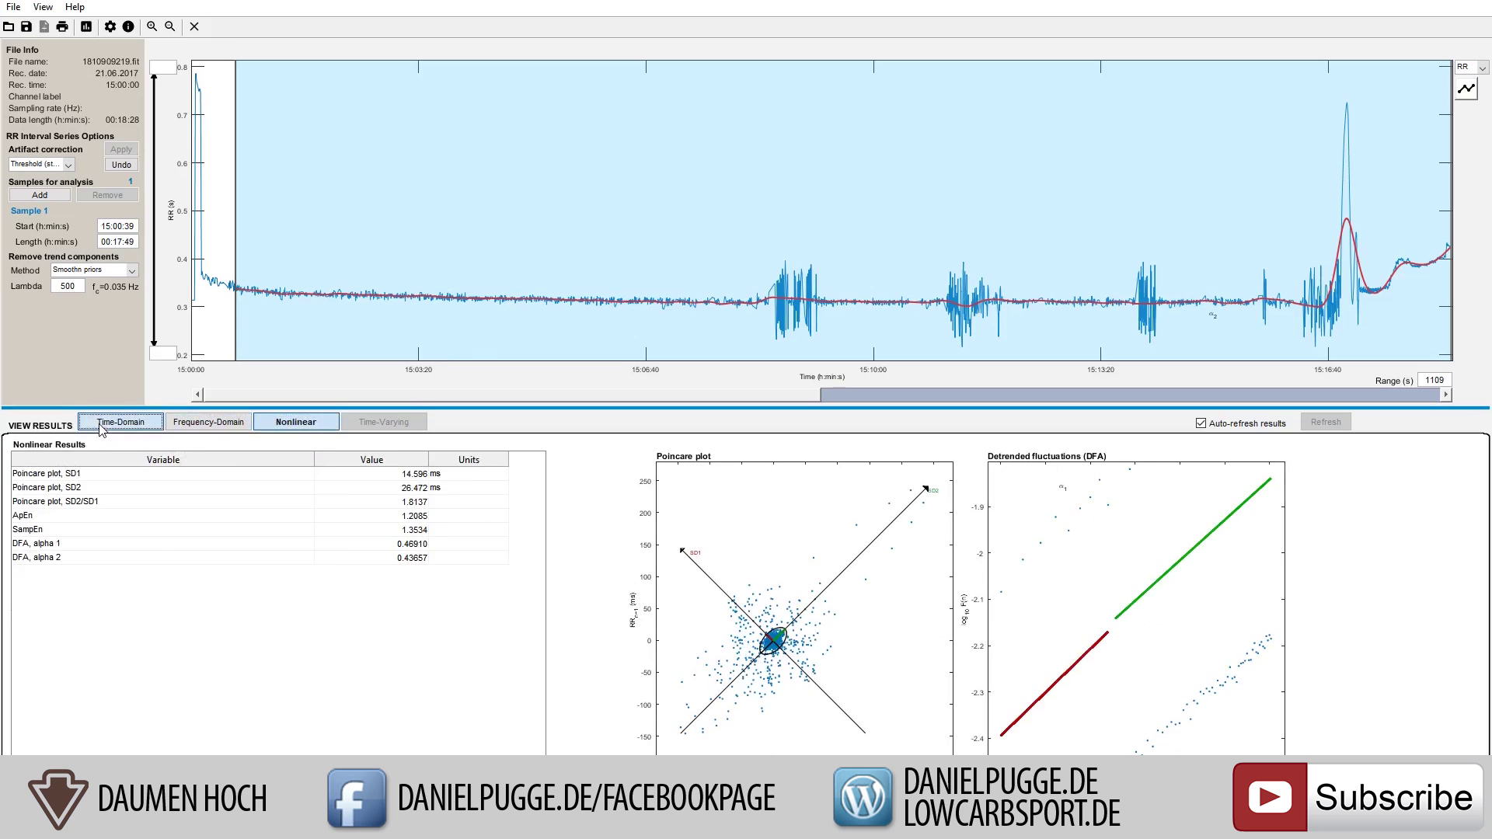
# Open the recording 1816727585.fit from Downloads without saving the current results, accepting the default sample selection
pyautogui.click(9, 26)
pyautogui.click(744, 321)
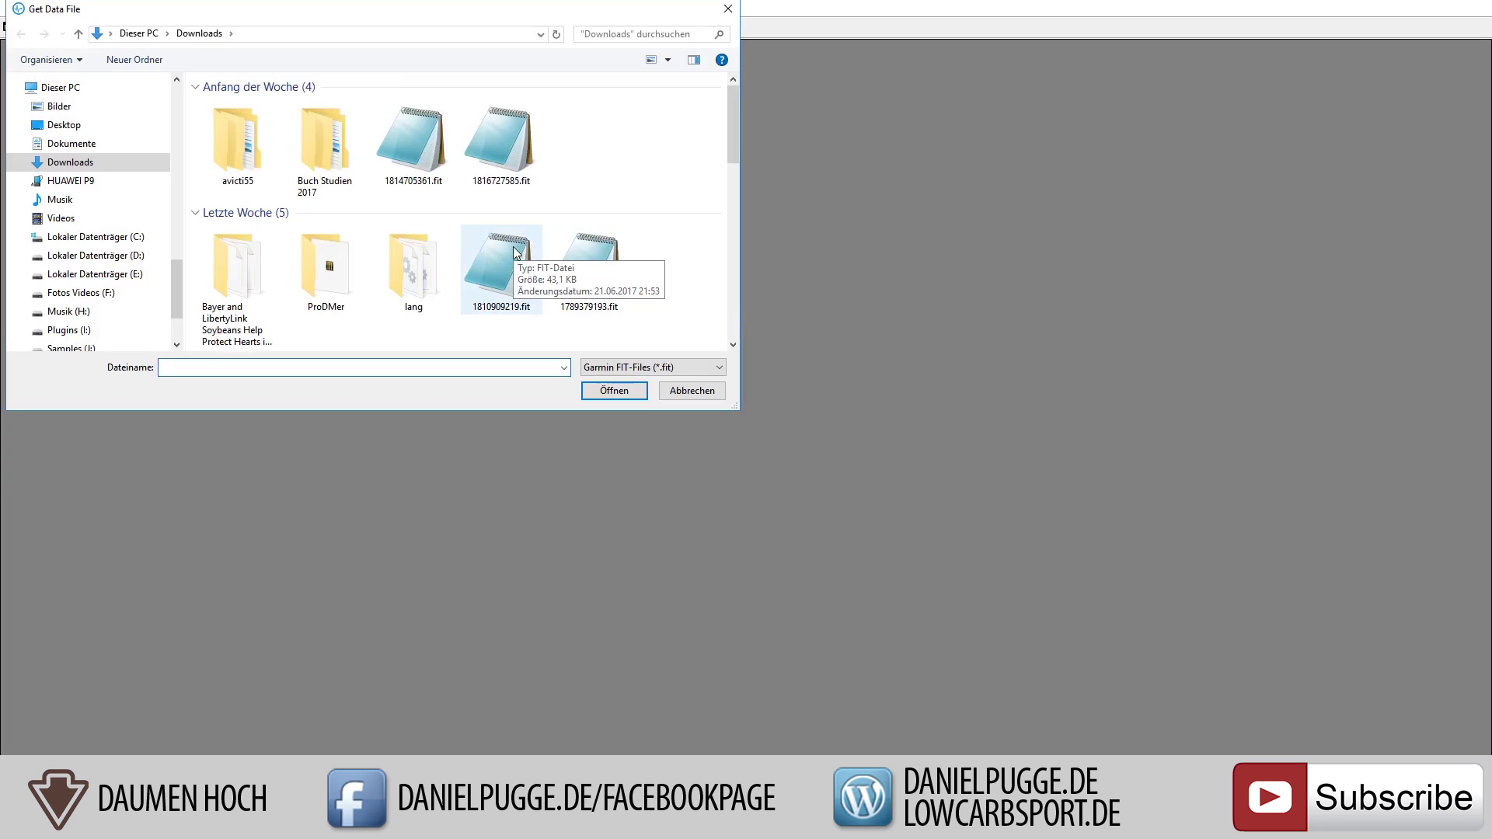
pyautogui.doubleClick(501, 140)
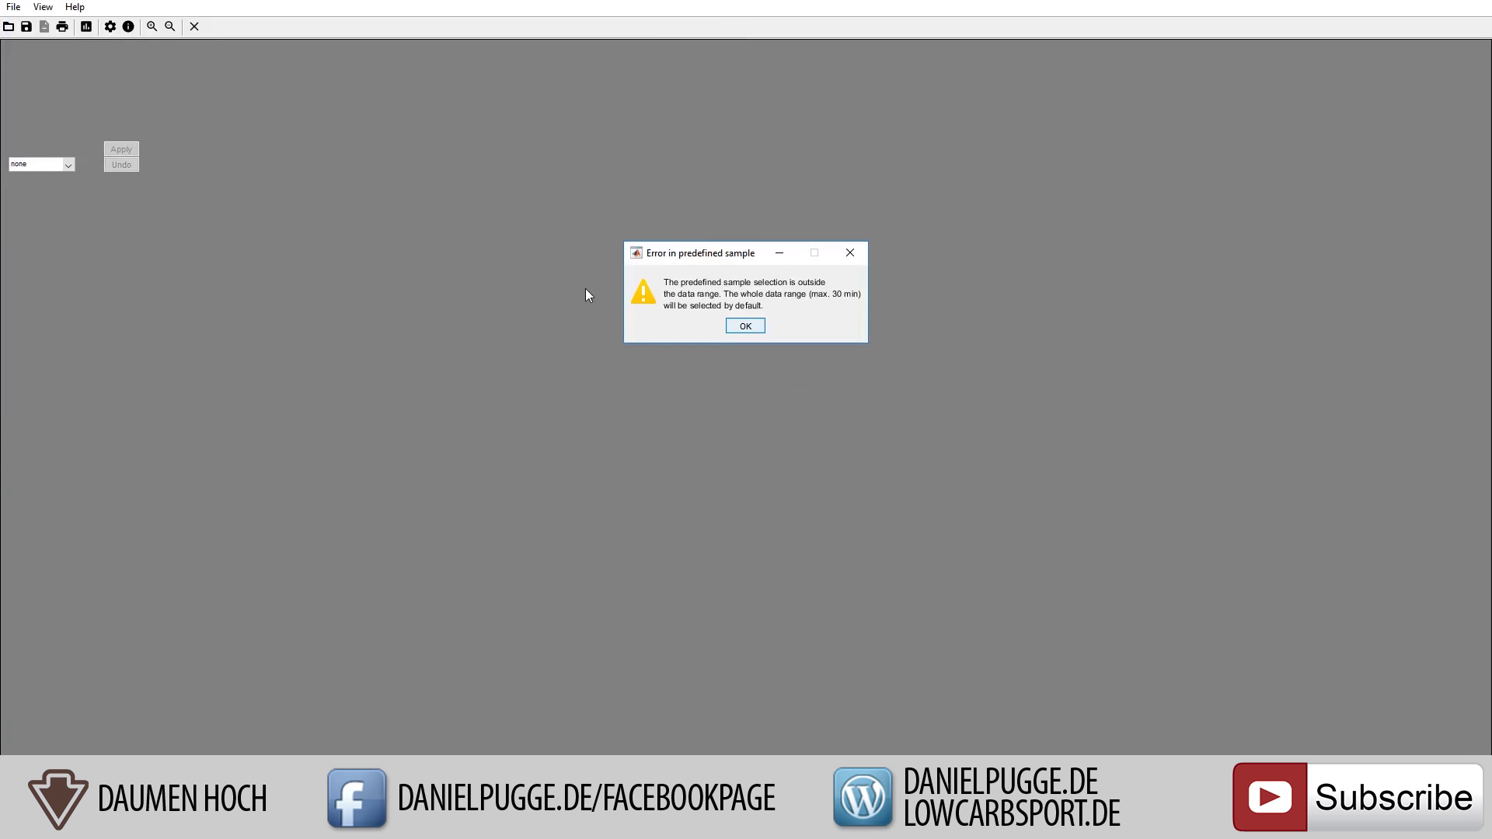
pyautogui.click(745, 332)
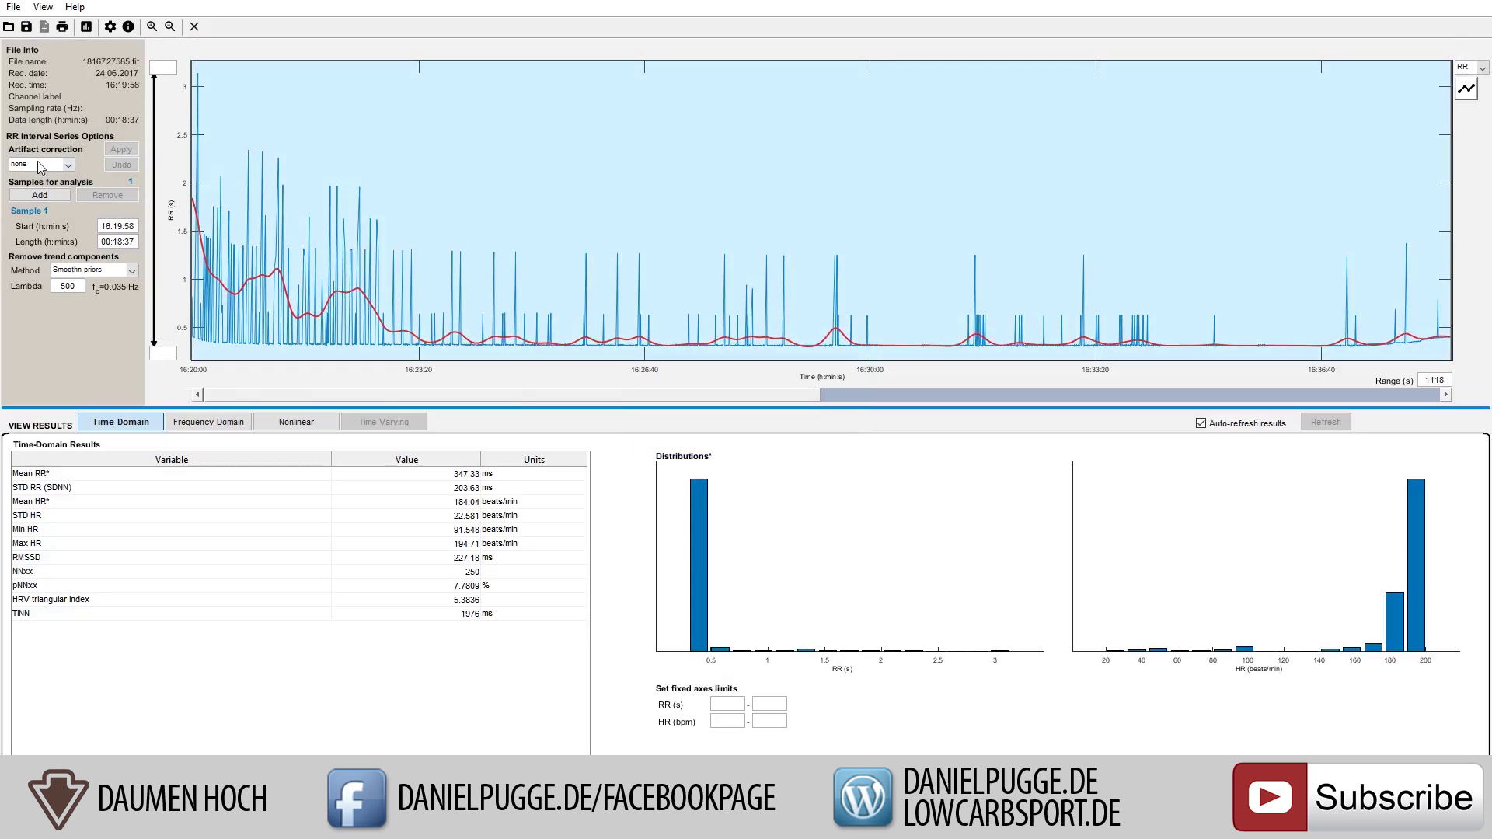
# Apply the medium threshold artifact correction to the 24.06.2017 recording and inspect the corrected RR curve
pyautogui.click(41, 165)
pyautogui.click(39, 209)
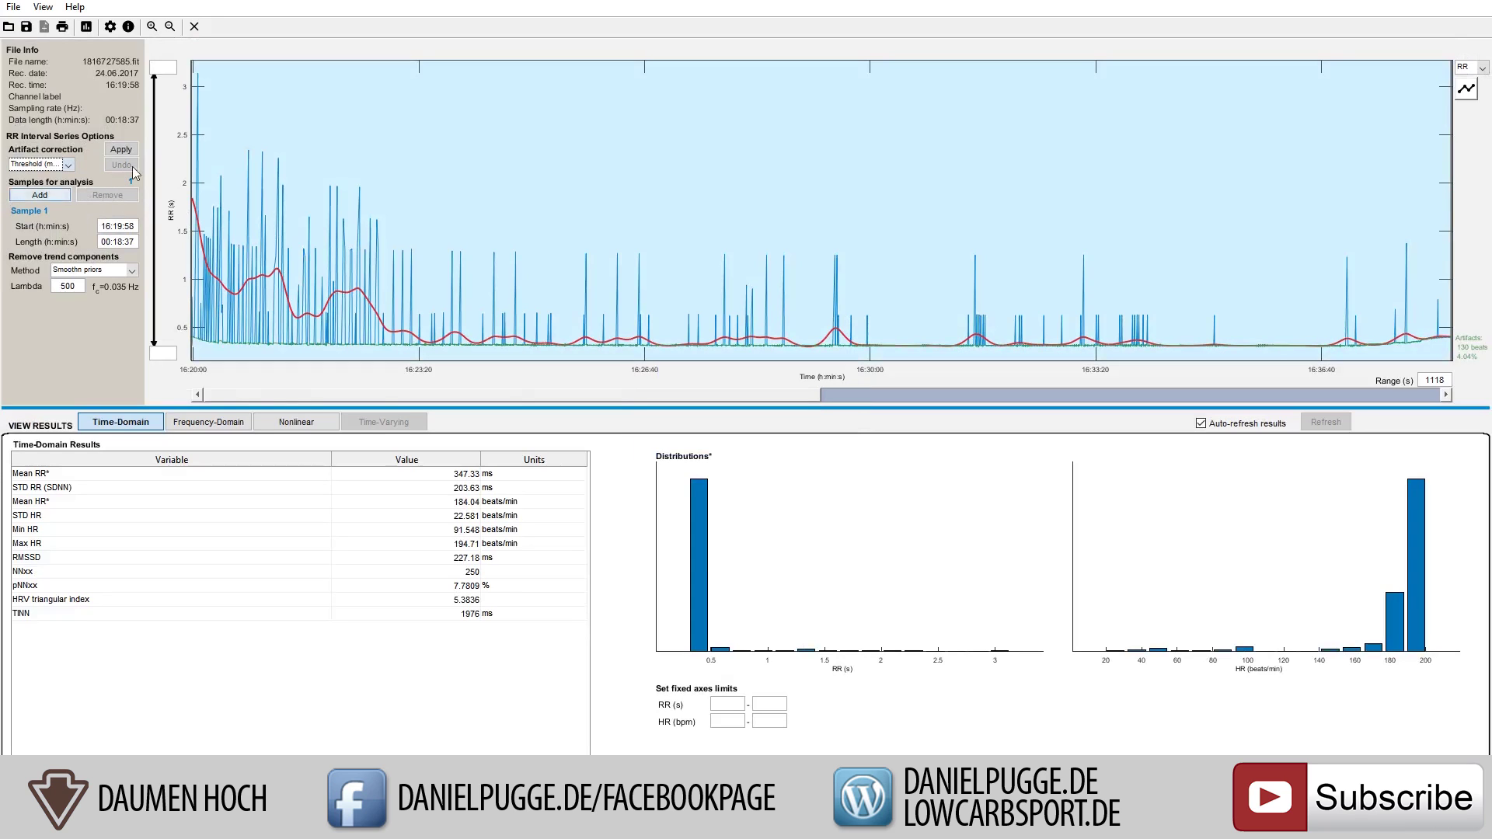
pyautogui.click(121, 149)
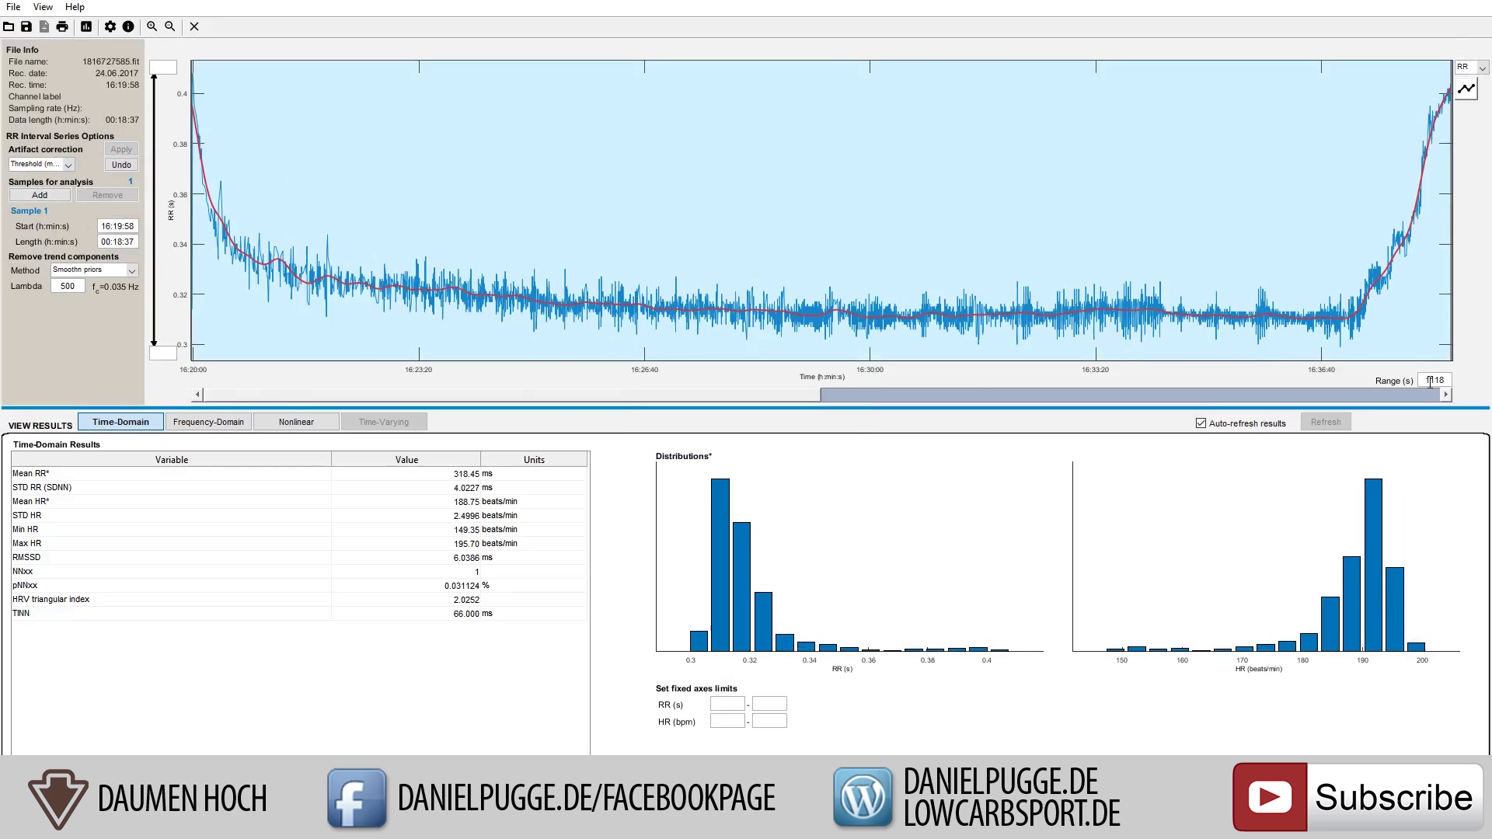
pyautogui.click(600, 393)
pyautogui.moveTo(825, 397); pyautogui.dragTo(443, 410)
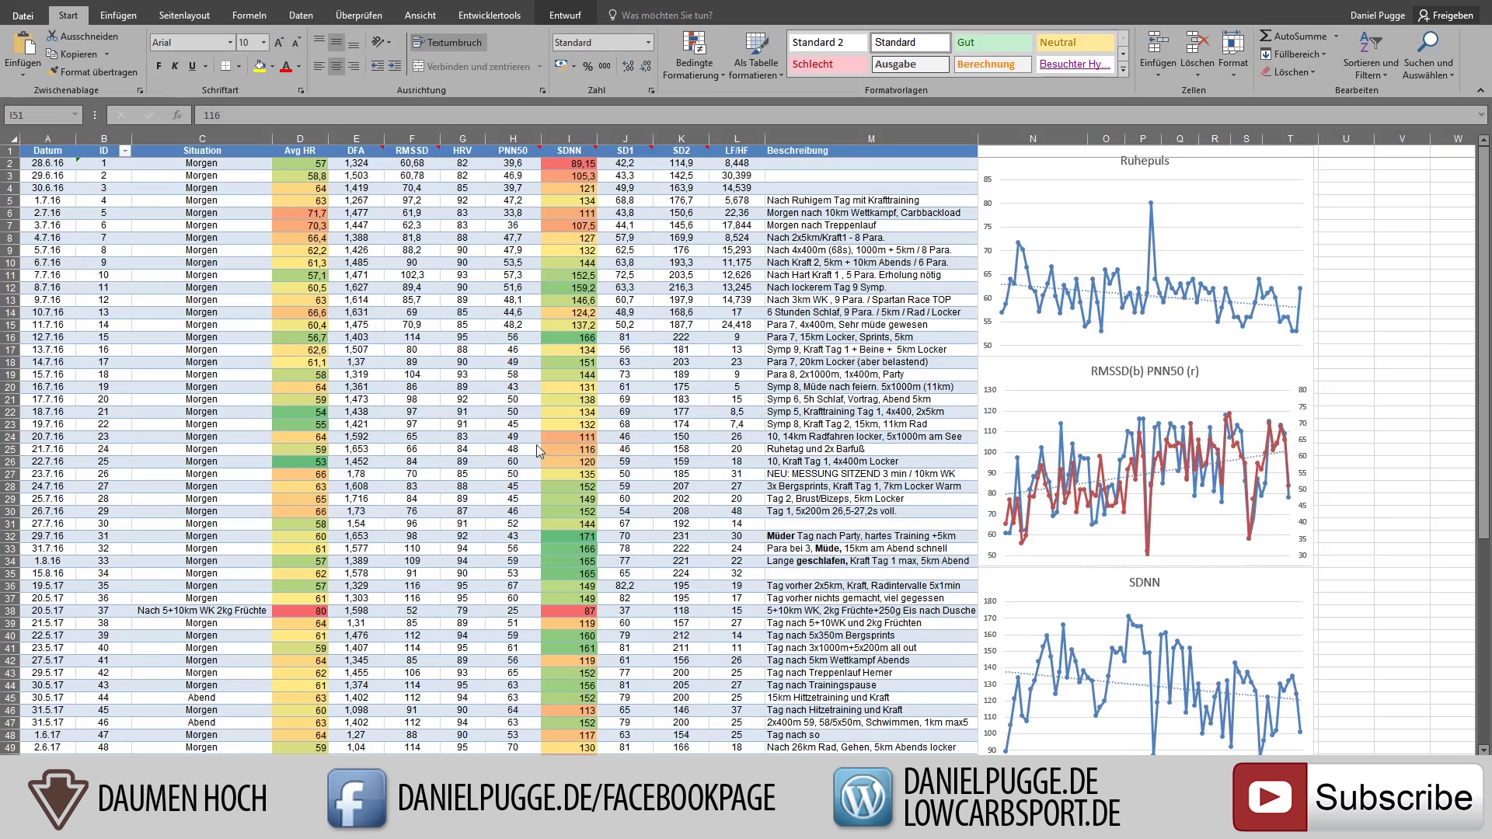
# In the Excel training log, examine the SDNN value for 25.6.17 and compare it with the May and June 2017 entries, including the average heart rate on 21.5.17
pyautogui.scroll(-10, 519, 444)
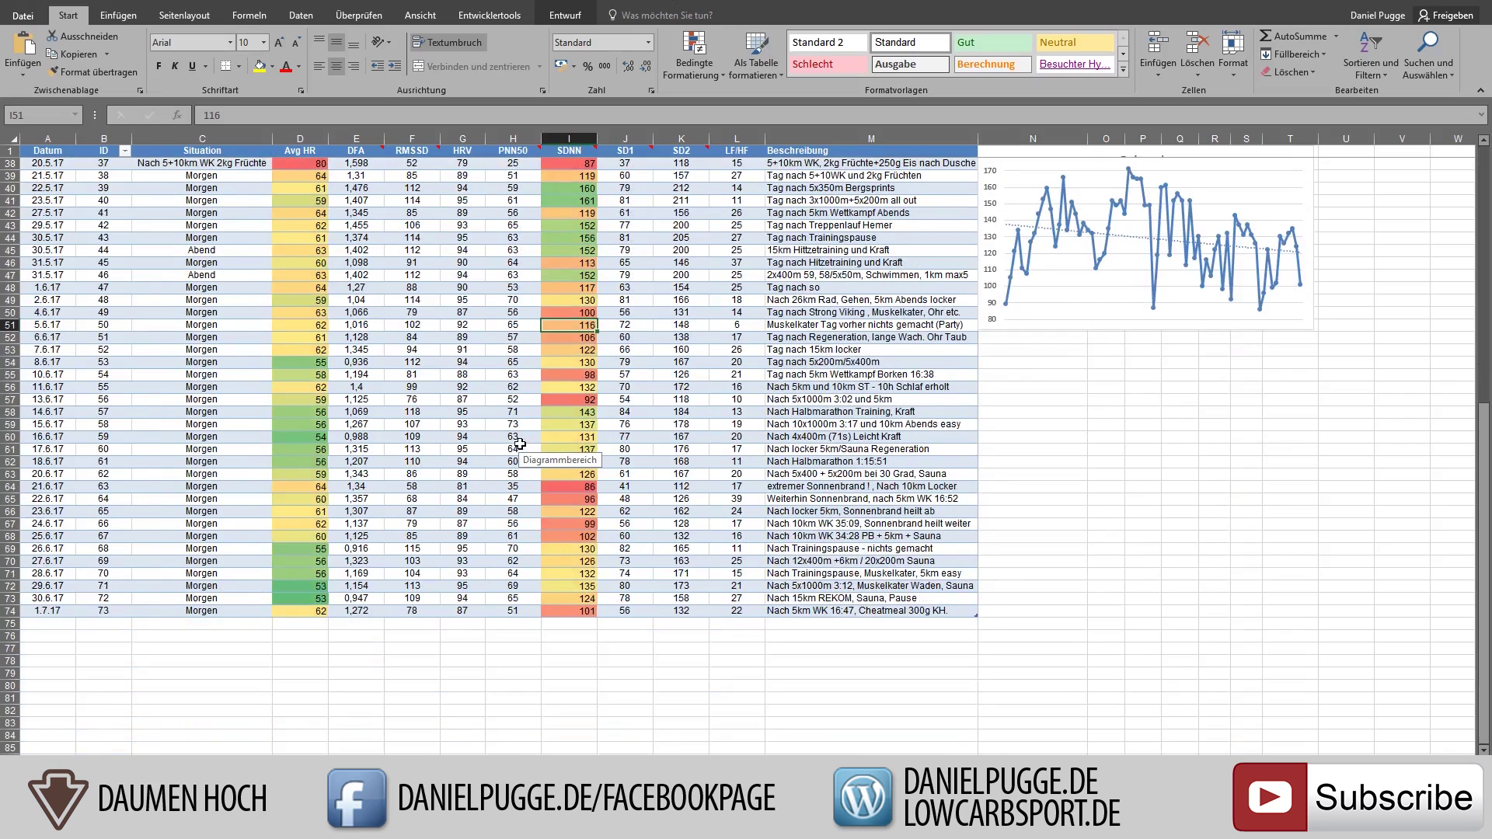
pyautogui.click(520, 535)
pyautogui.click(571, 539)
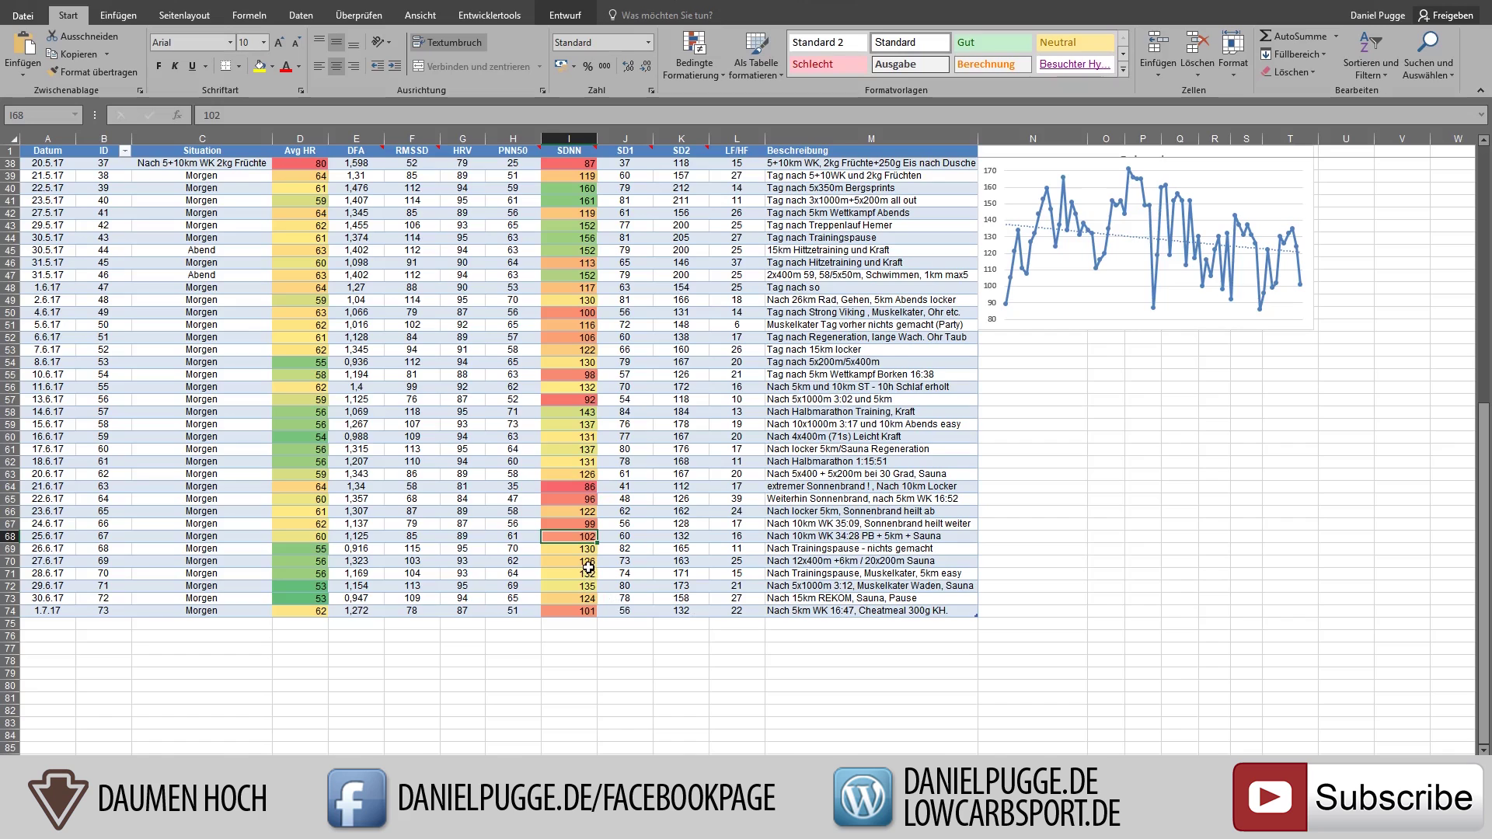
pyautogui.scroll(3, 490, 532)
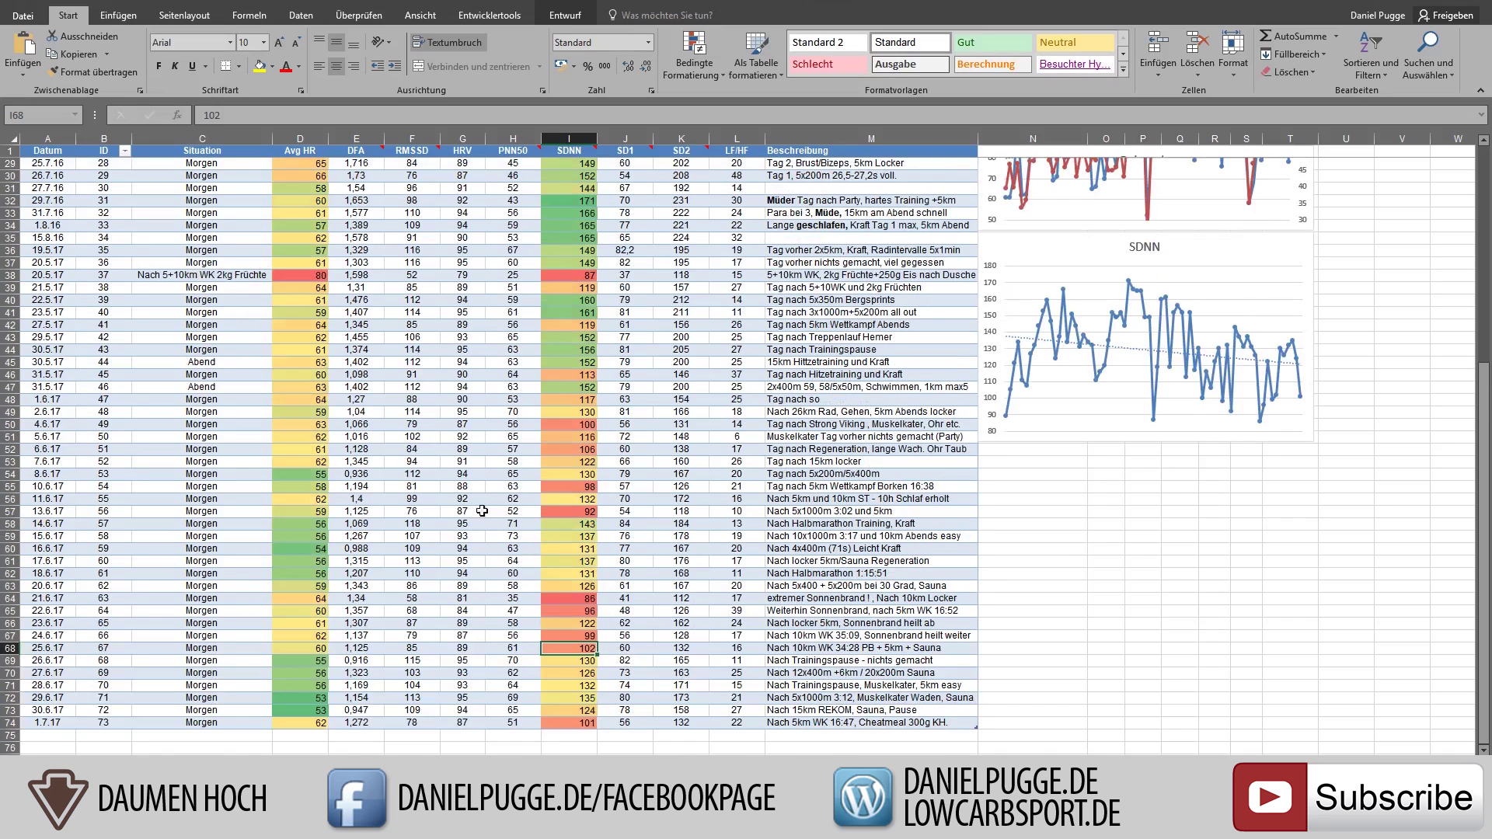
pyautogui.click(315, 289)
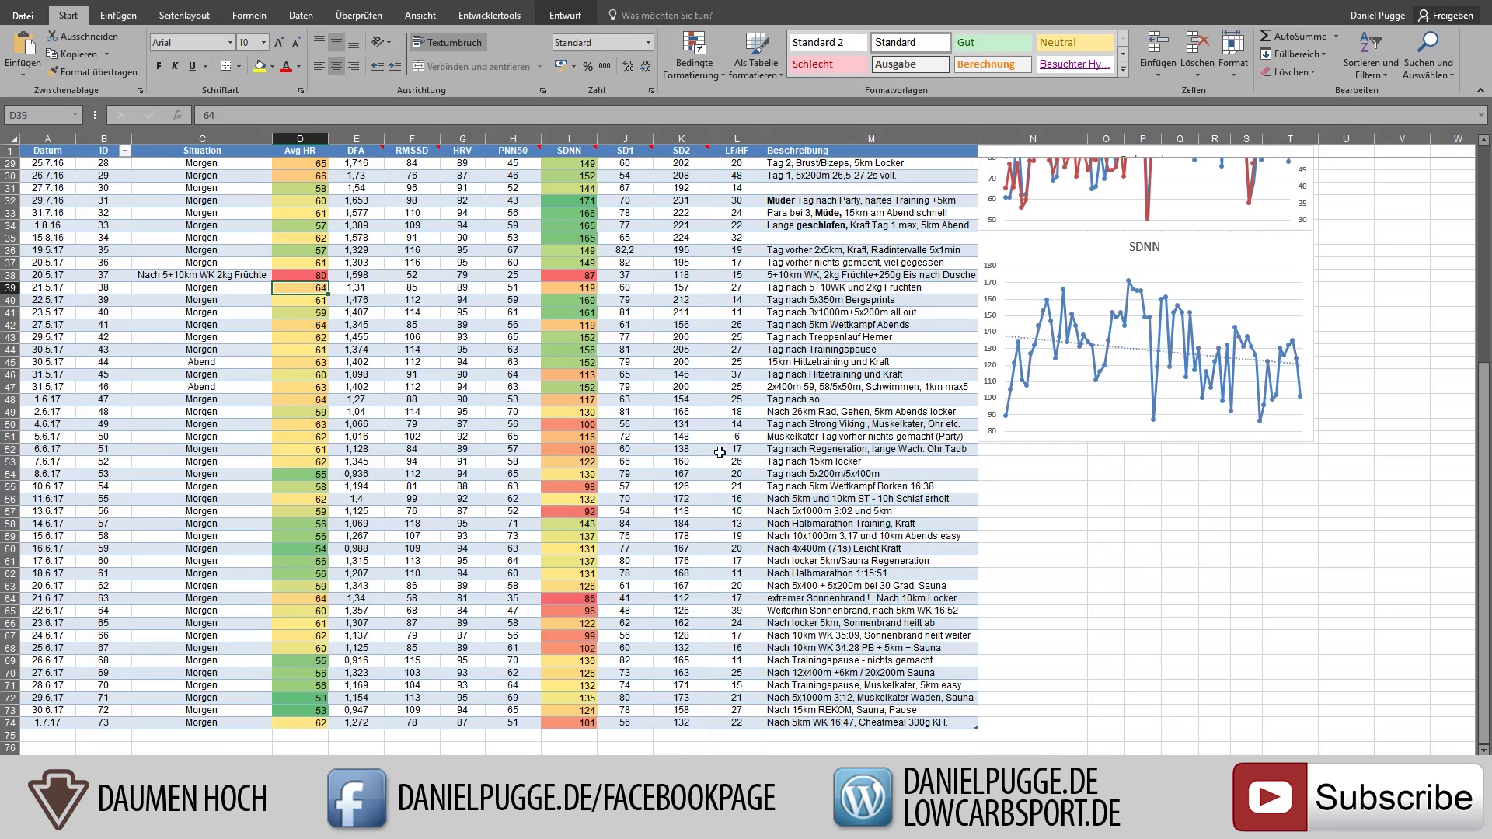
pyautogui.scroll(-3, 785, 548)
pyautogui.scroll(3, 769, 536)
pyautogui.scroll(-3, 465, 499)
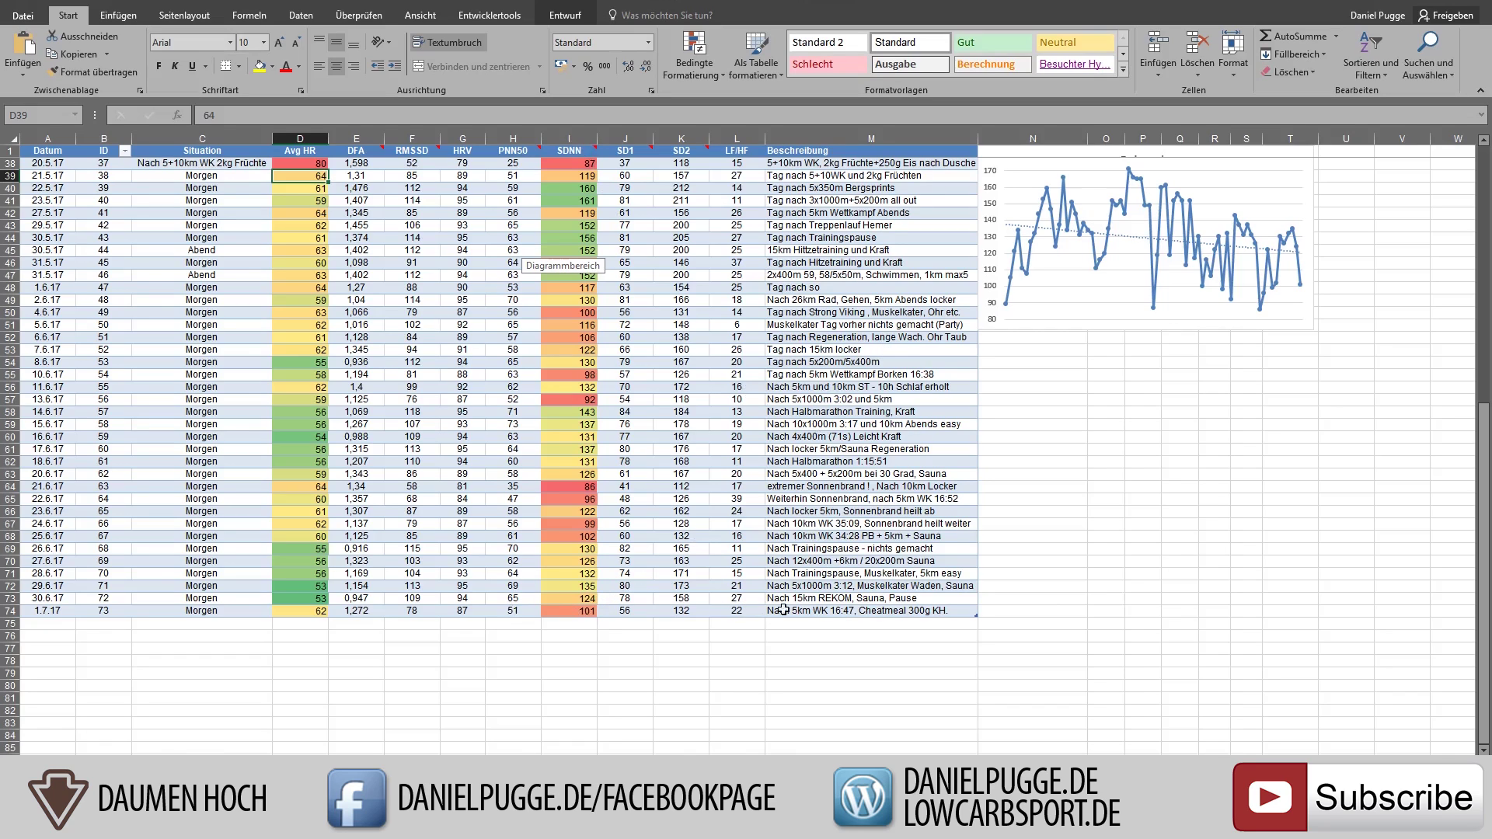
# Review the training descriptions for 26.6.17 and 29.6.17 and compare the surrounding days with the SDNN values and chart
pyautogui.click(867, 548)
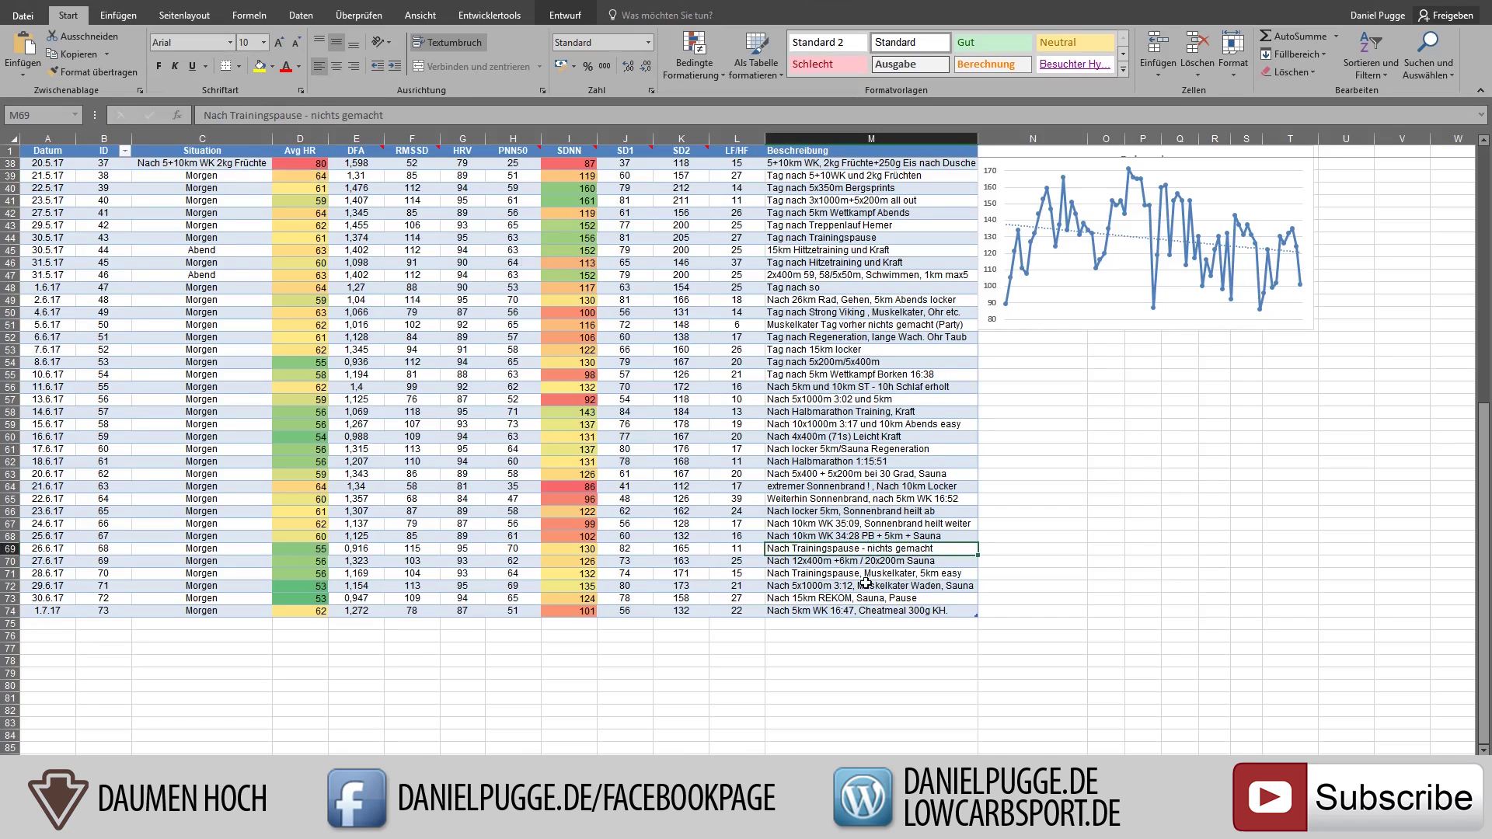
pyautogui.click(866, 583)
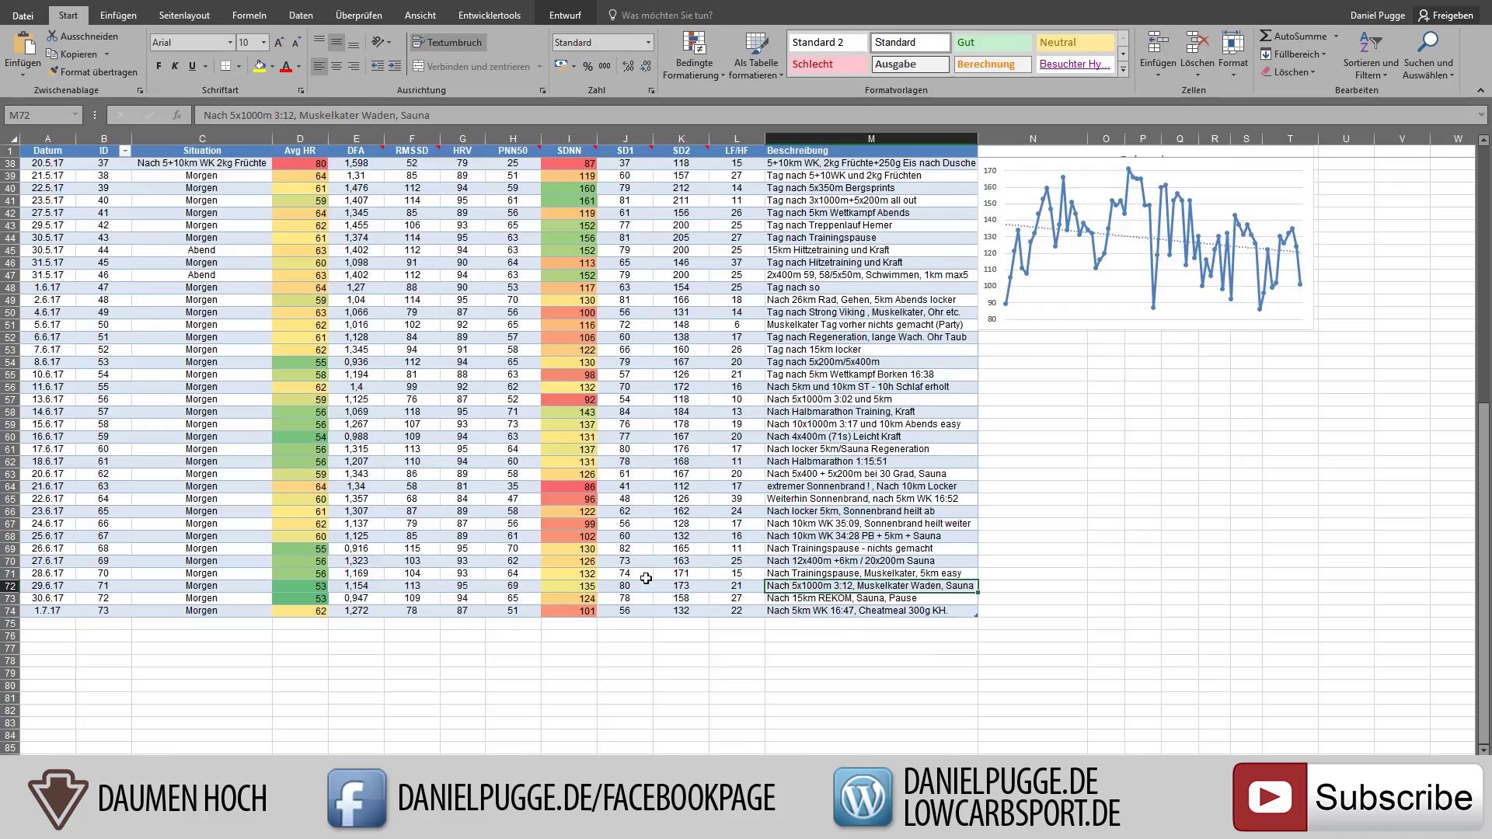
pyautogui.scroll(12, 652, 583)
pyautogui.scroll(-12, 642, 574)
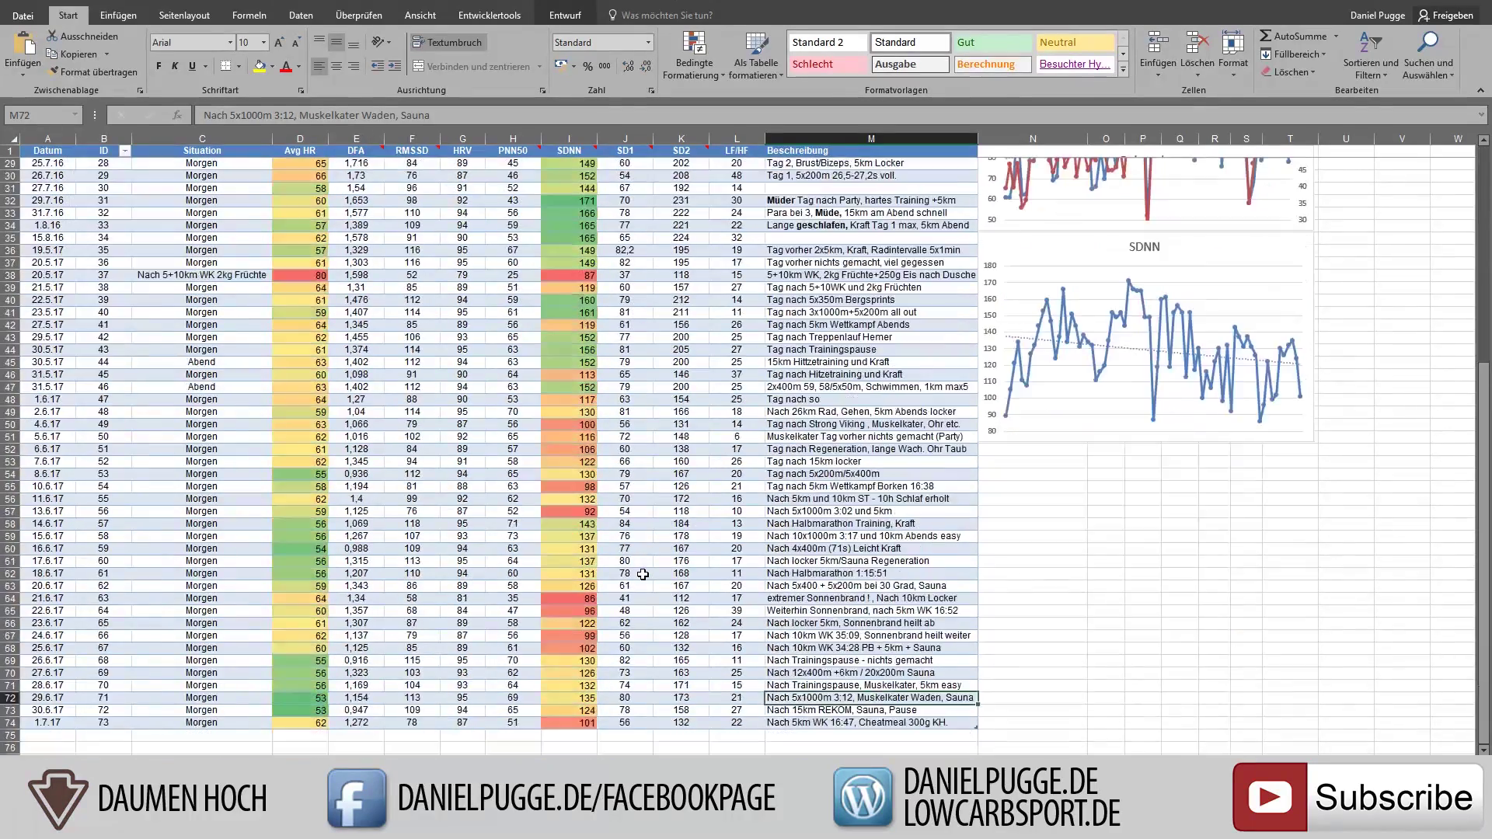
pyautogui.scroll(3, 555, 539)
pyautogui.scroll(-3, 555, 539)
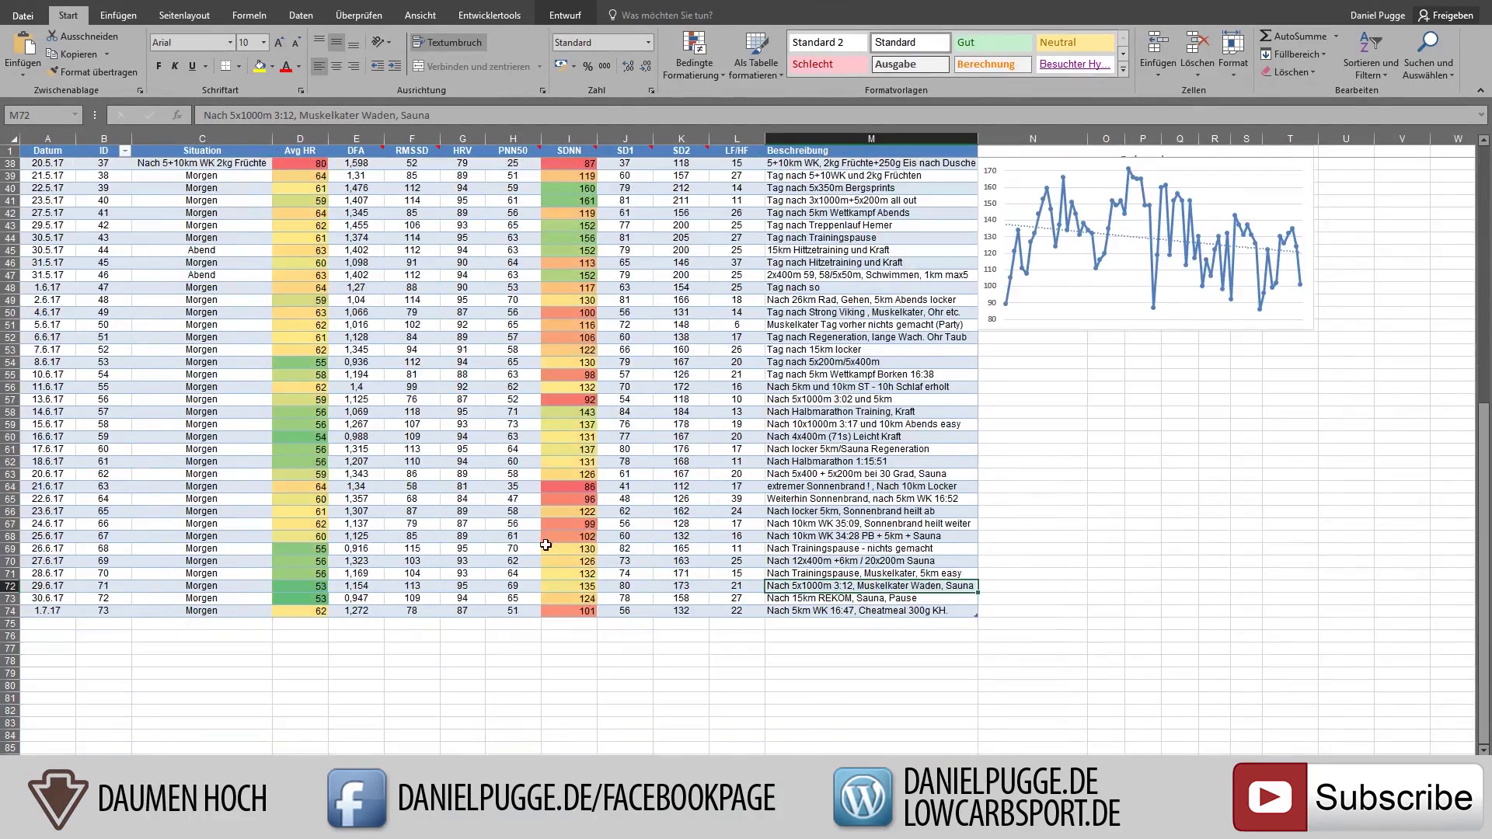